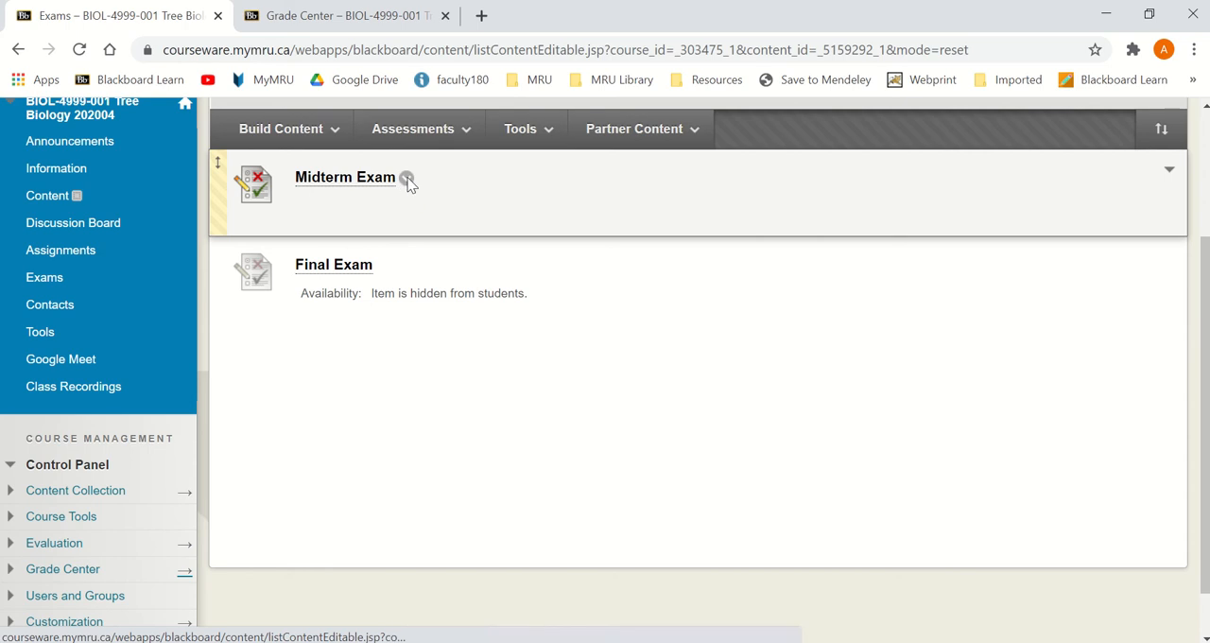
Step: Open the test options of the Midterm Exam for editing
click(406, 182)
click(444, 144)
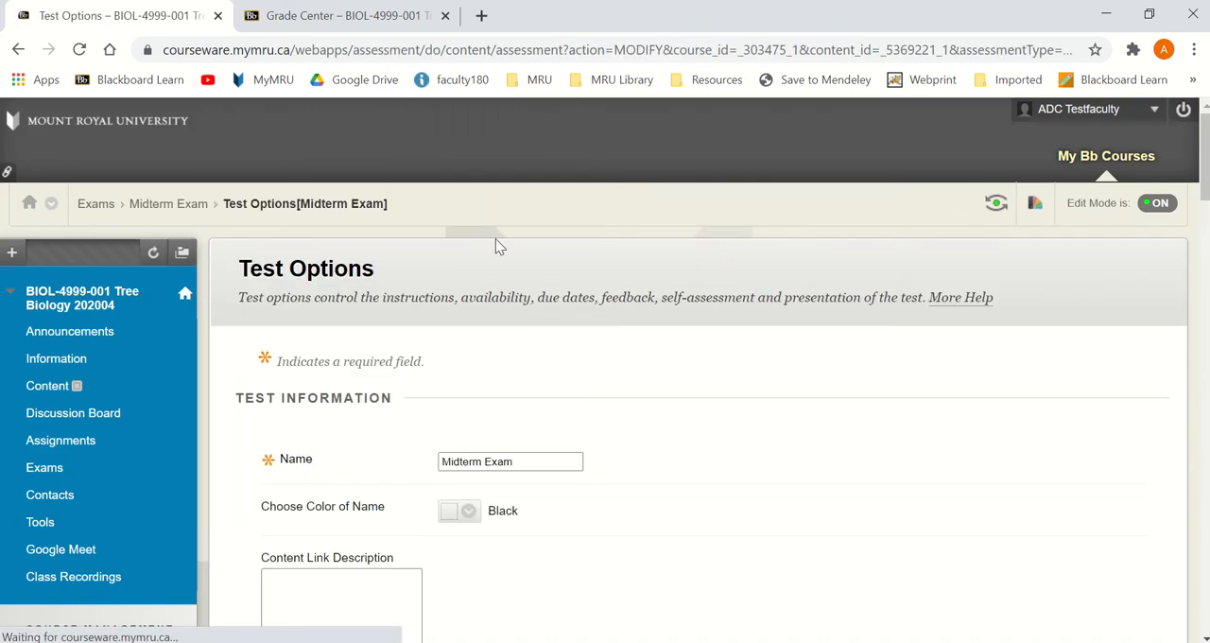
Step: Sort the Grade Center by Midterm Exam and check the attempts of the student with an in-progress exam against the double.jpg example
click(338, 16)
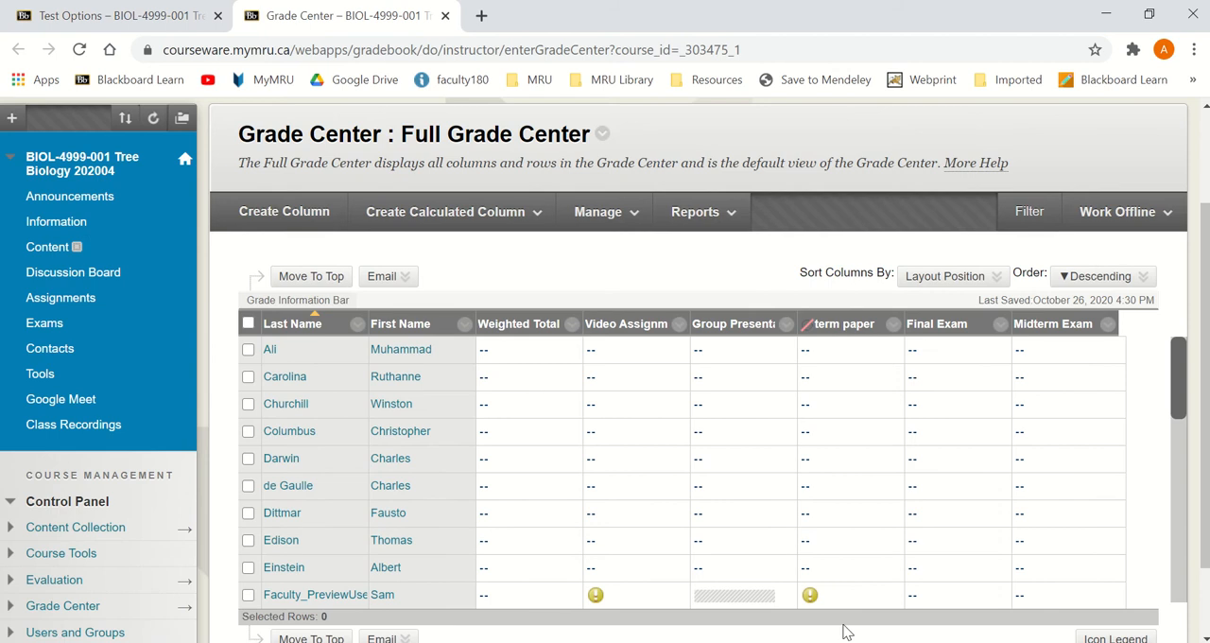
click(1052, 324)
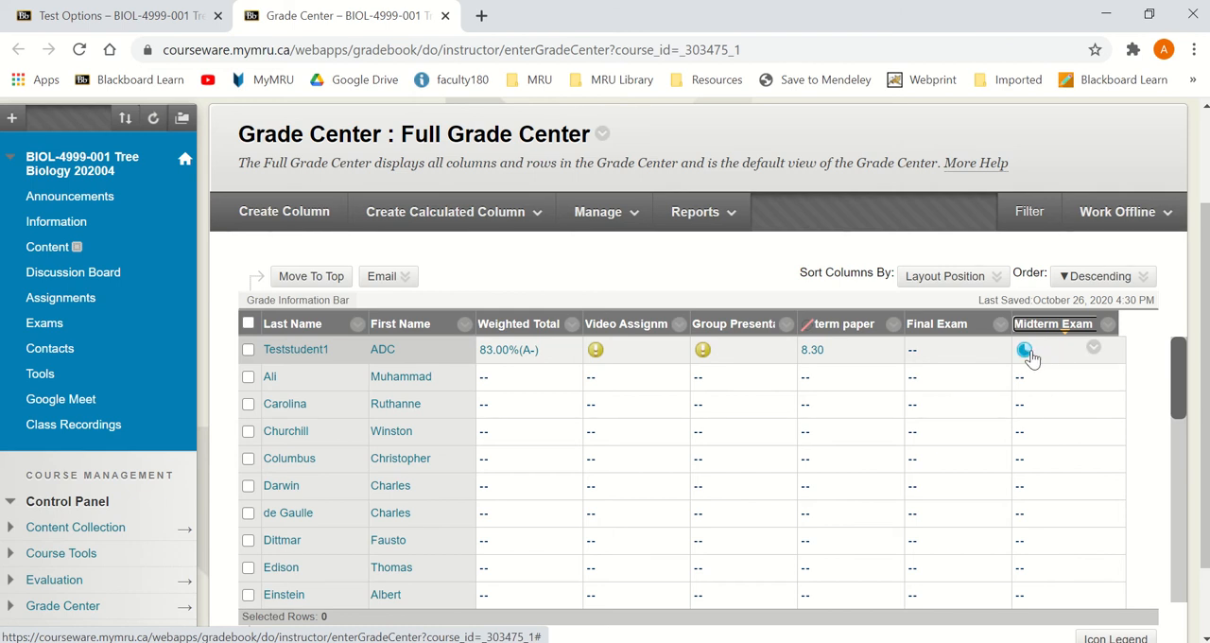
click(1094, 350)
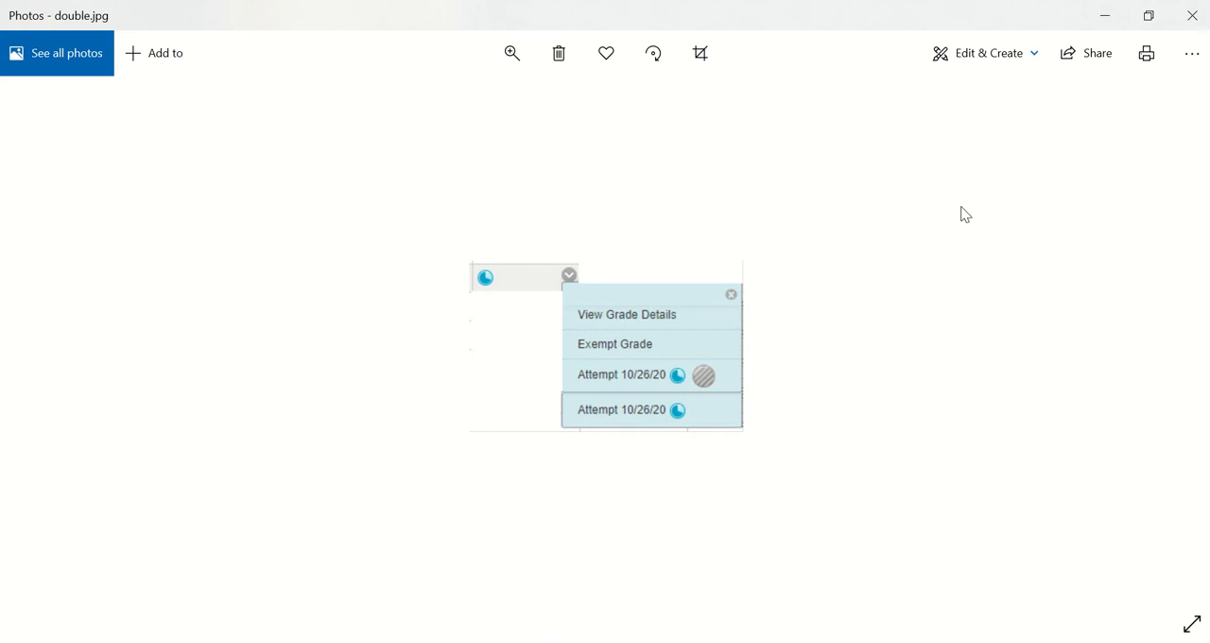
click(1105, 18)
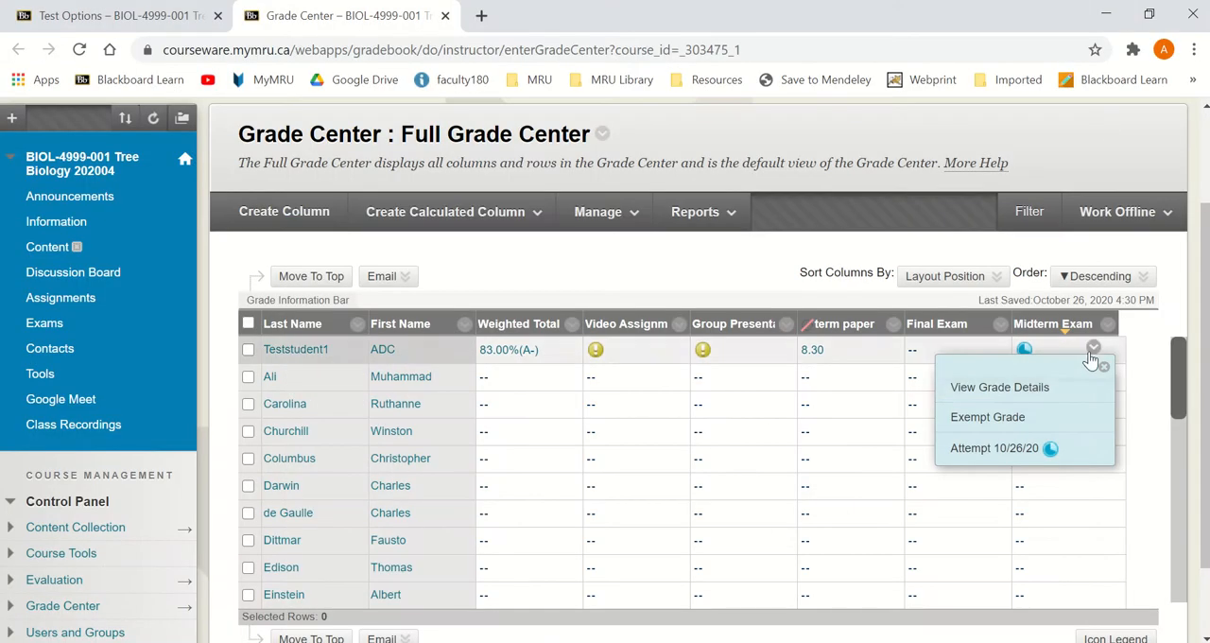
Step: Examine the student's Midterm Exam grade details and attempt, comparing them with the double.jpg example
click(1011, 389)
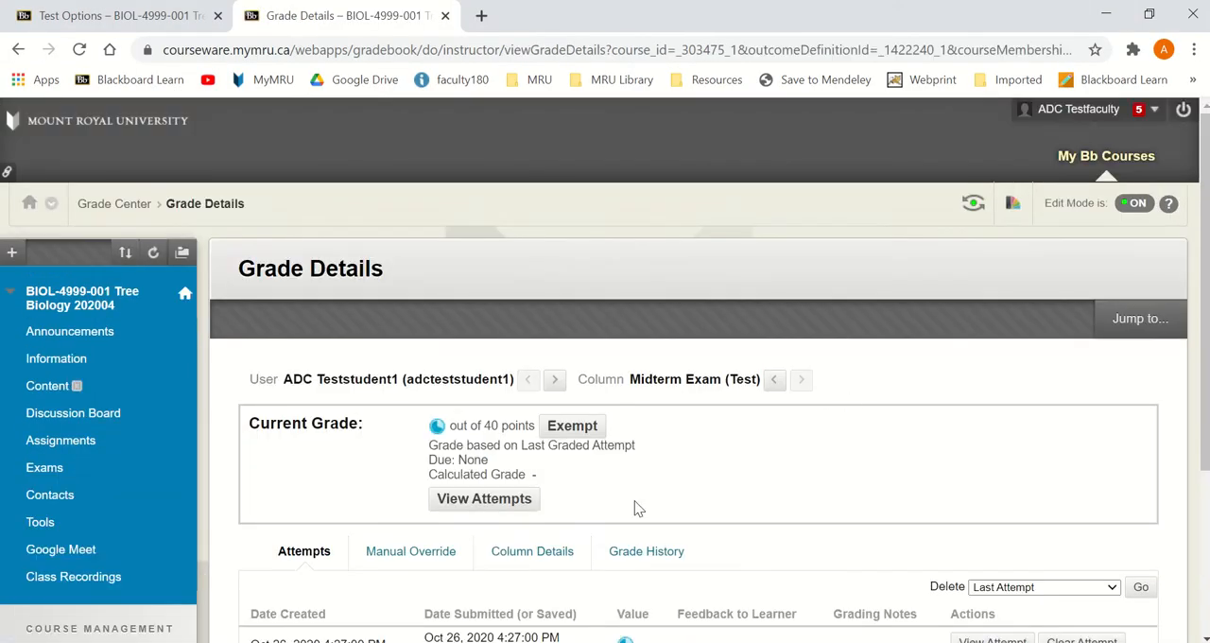
scroll(653, 435, down, 3)
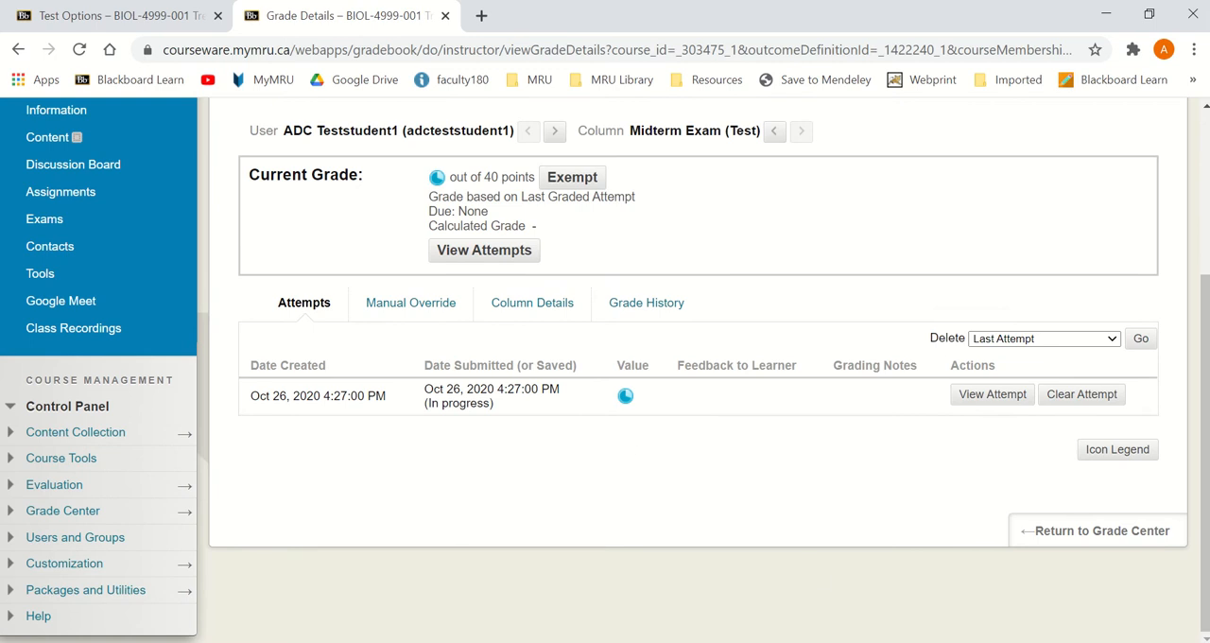
key(alt+Tab)
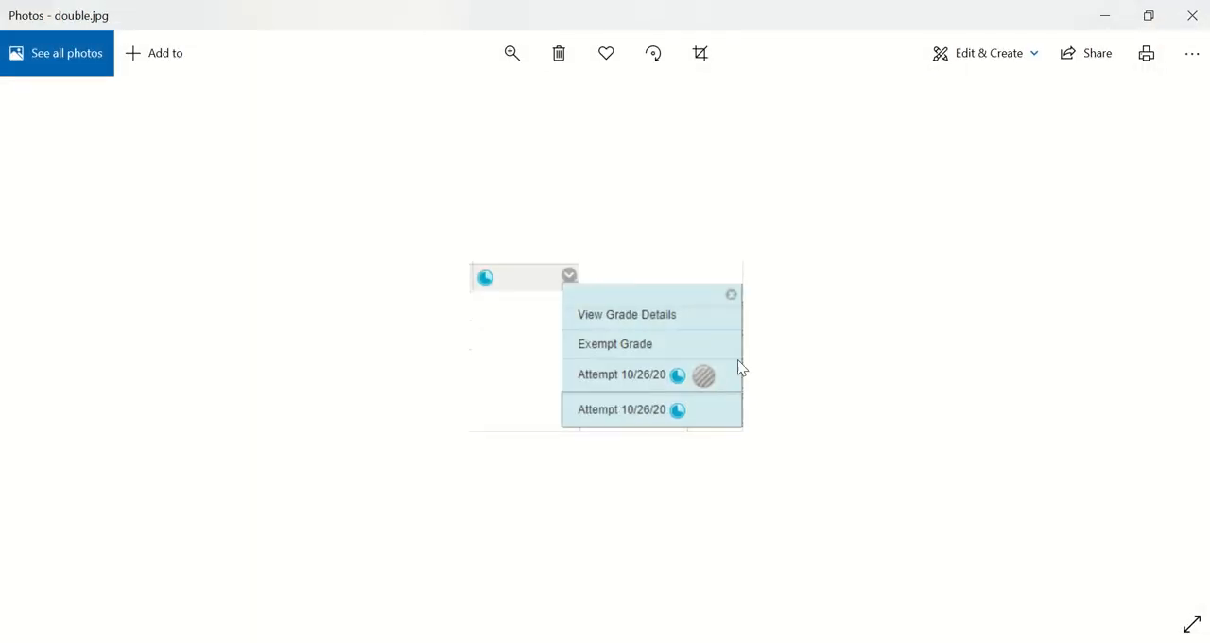
click(1104, 15)
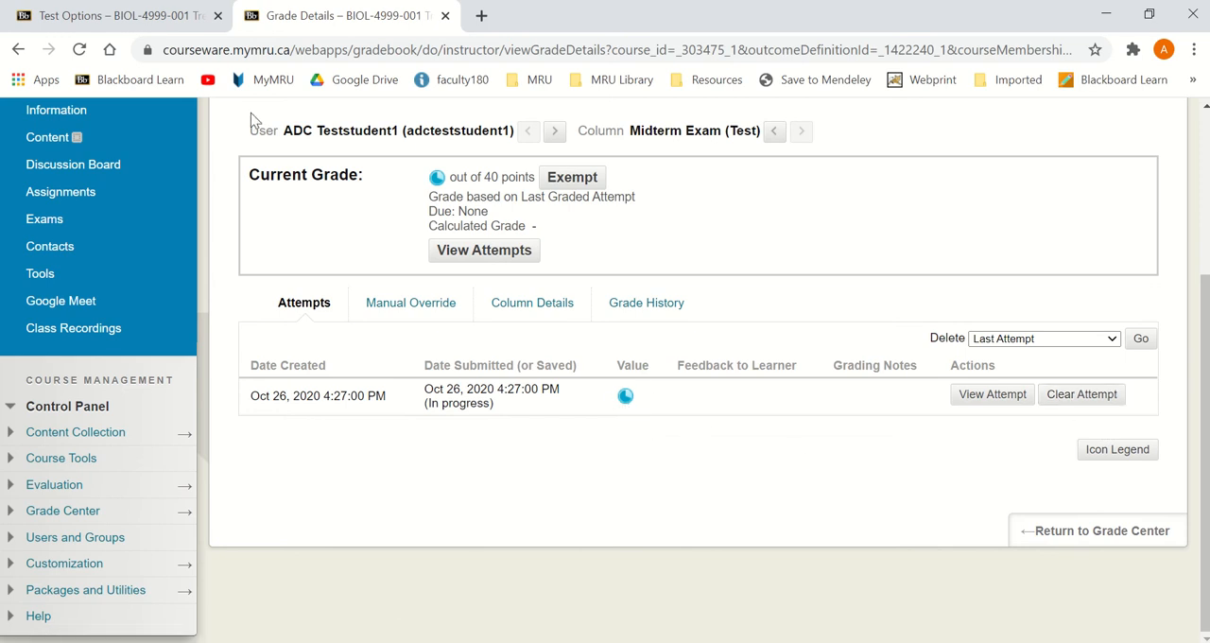
Step: In the Midterm Exam's test options, add the student with the in-progress attempt to the test availability exceptions
click(99, 24)
scroll(714, 412, down, 14)
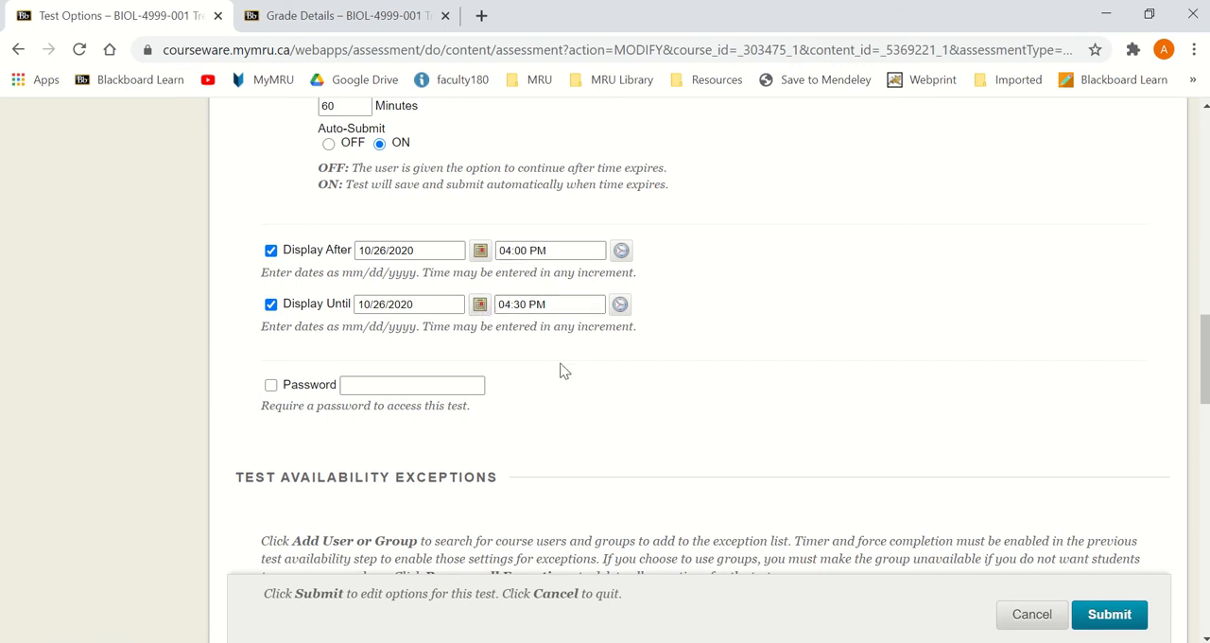
scroll(563, 369, down, 5)
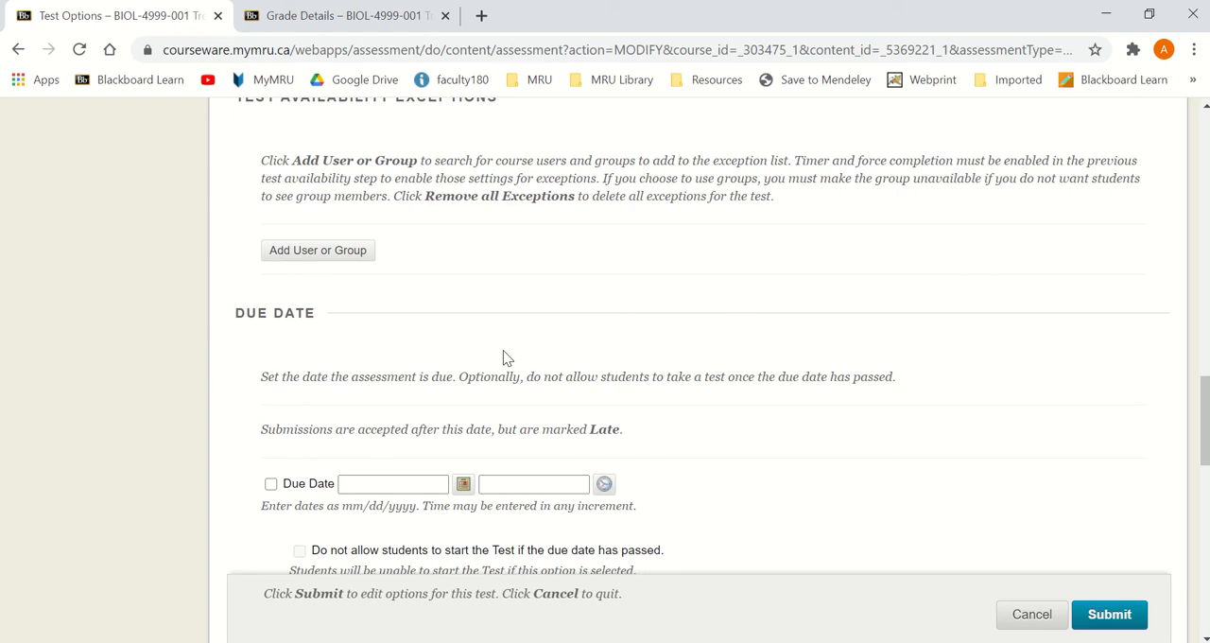
click(348, 252)
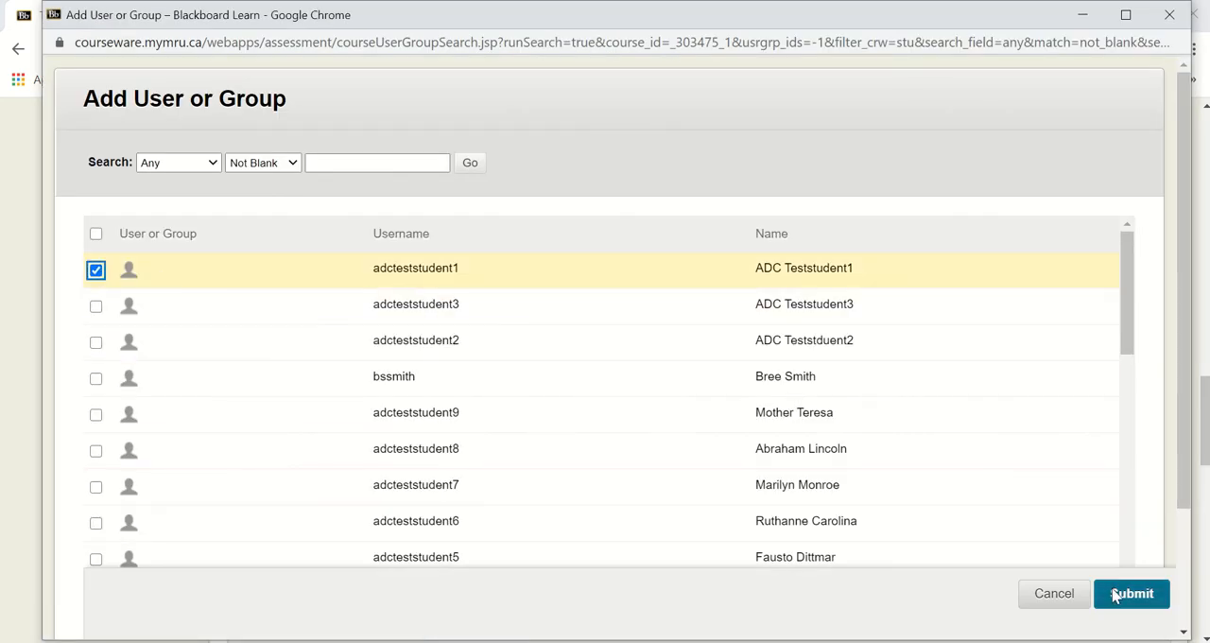
click(1116, 593)
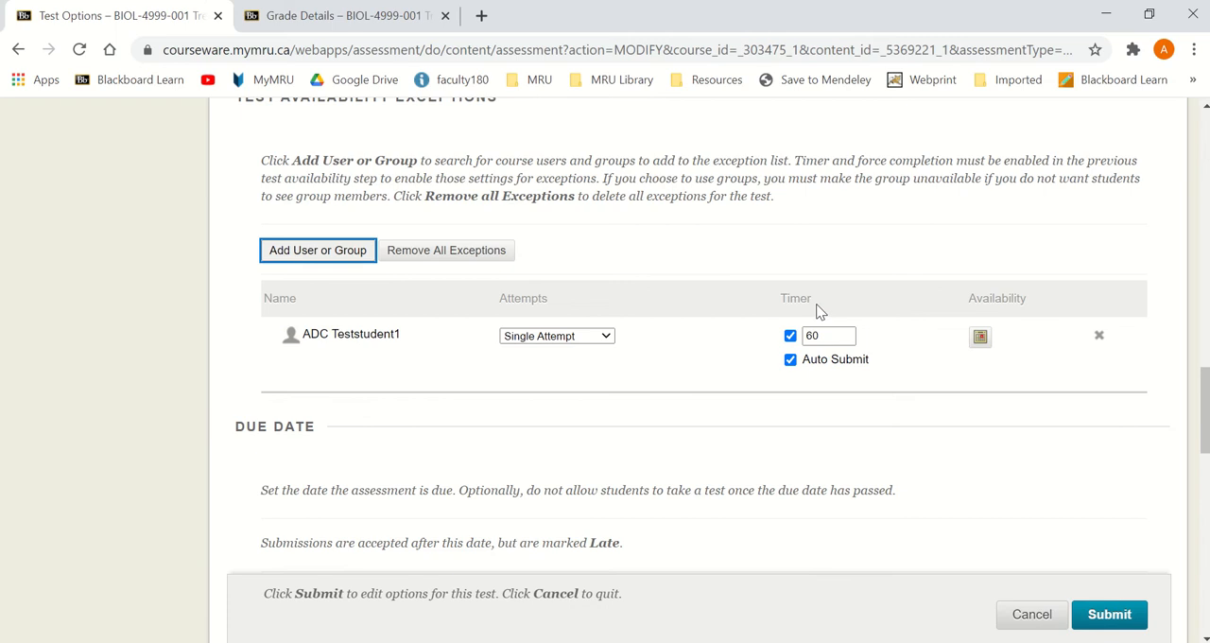
Step: Set the student's timer exception to 65 minutes, checking it against the exam's general timer and display times
scroll(821, 312, up, 1)
click(821, 431)
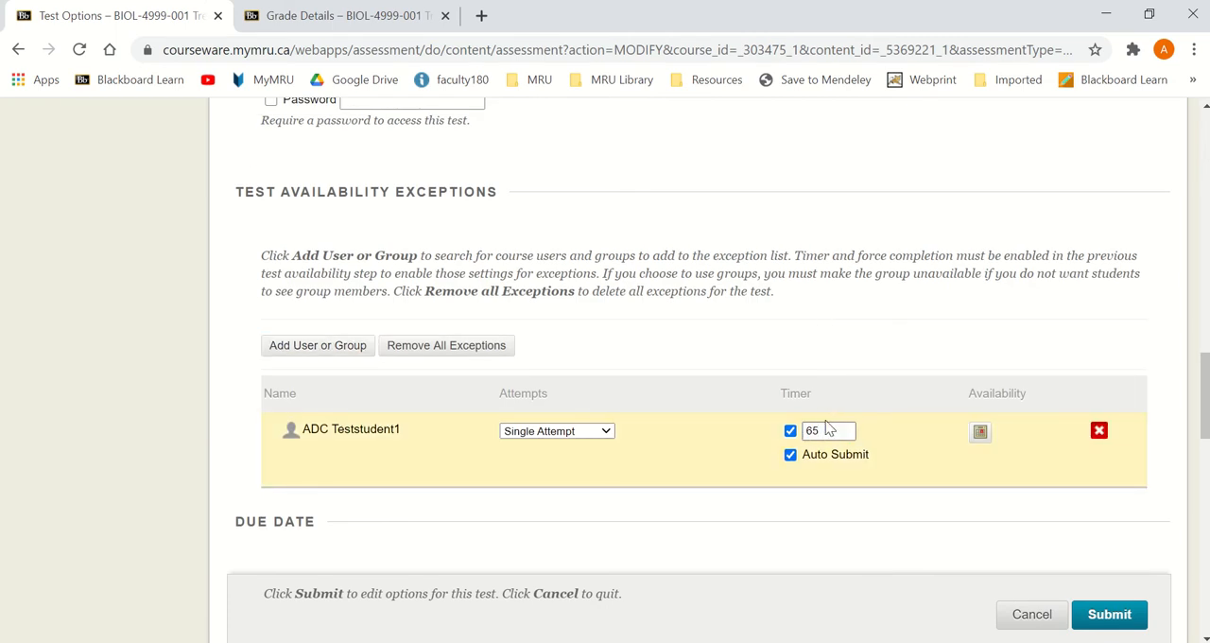
scroll(761, 327, up, 1)
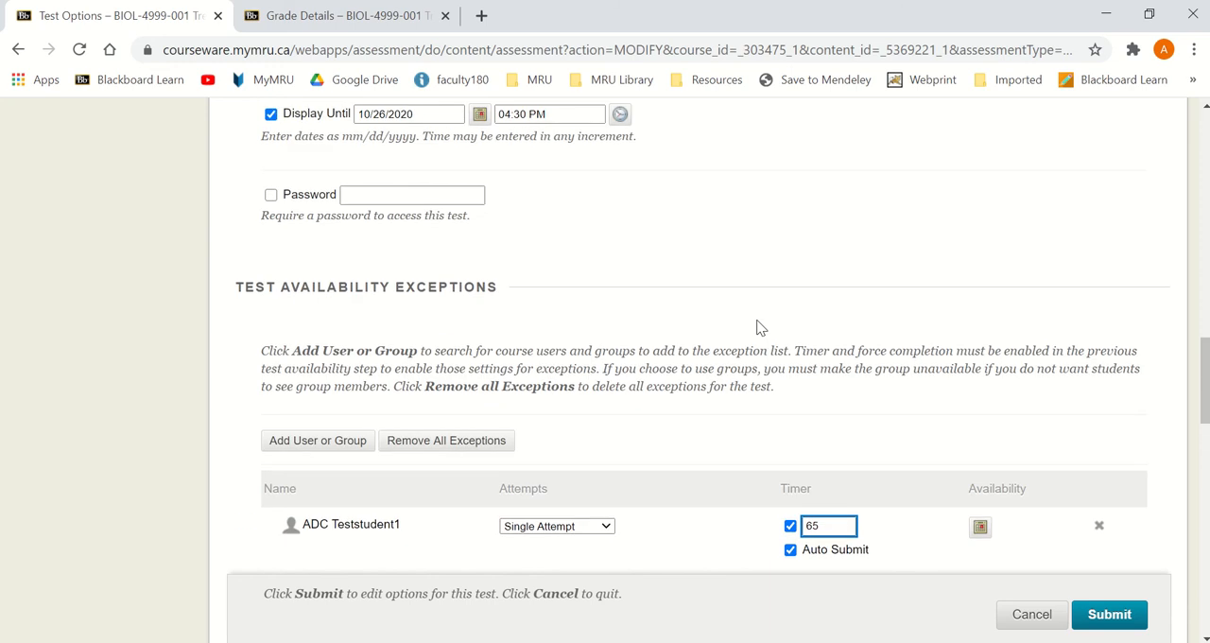
scroll(761, 327, down, 1)
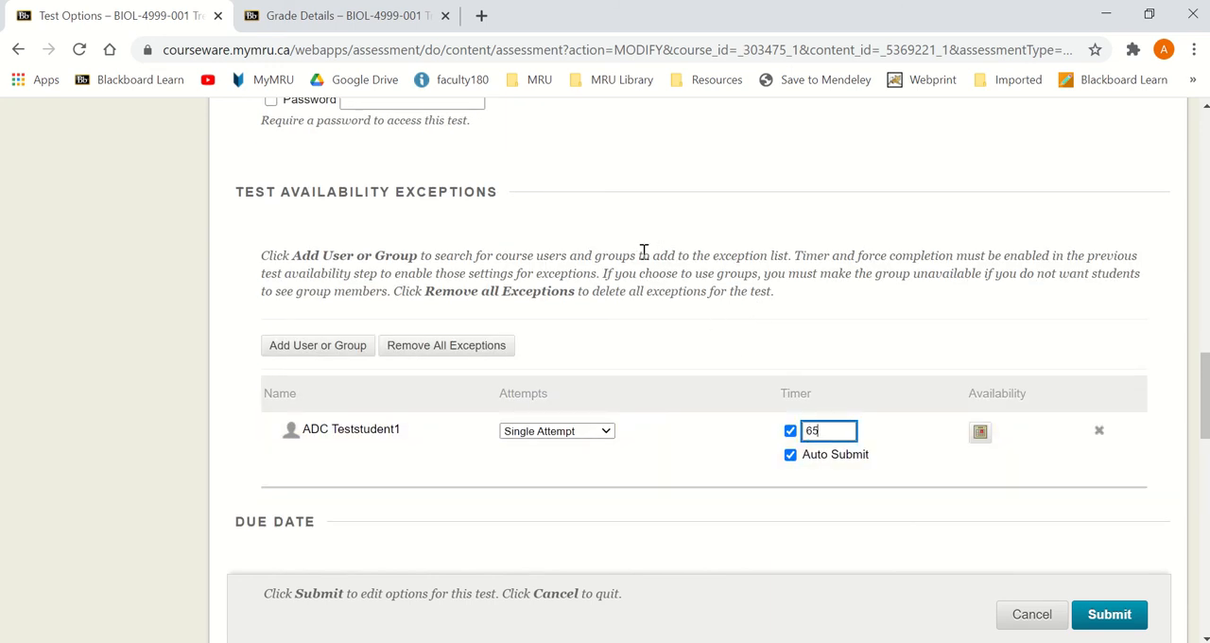
click(819, 430)
click(798, 431)
scroll(675, 313, up, 4)
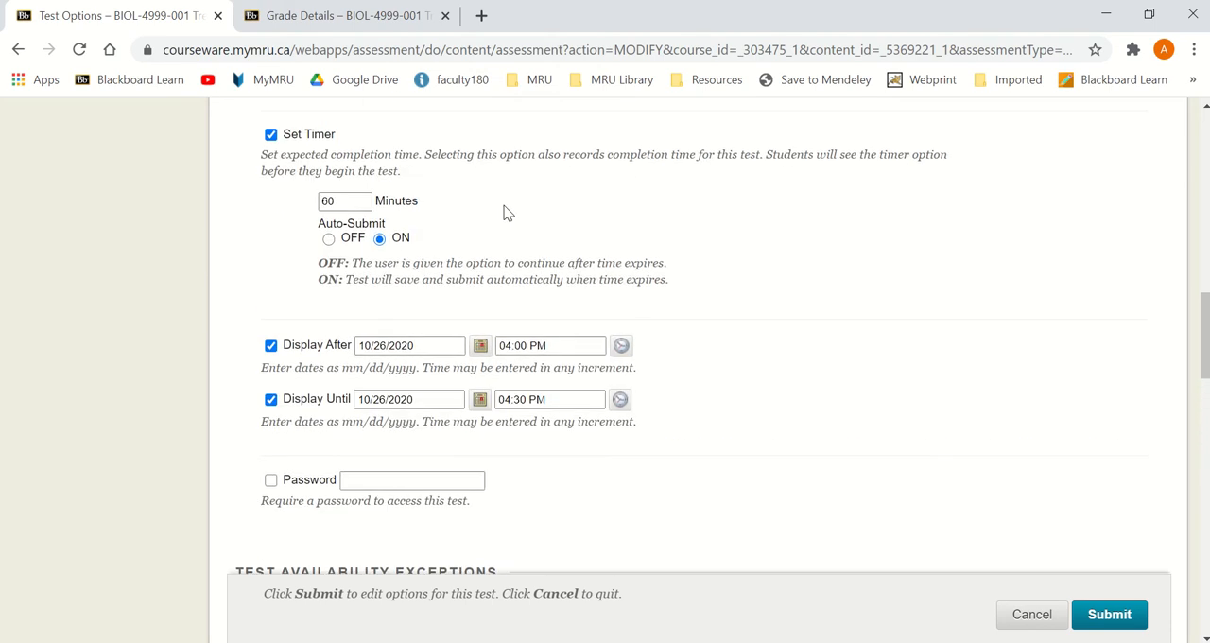
scroll(810, 392, down, 4)
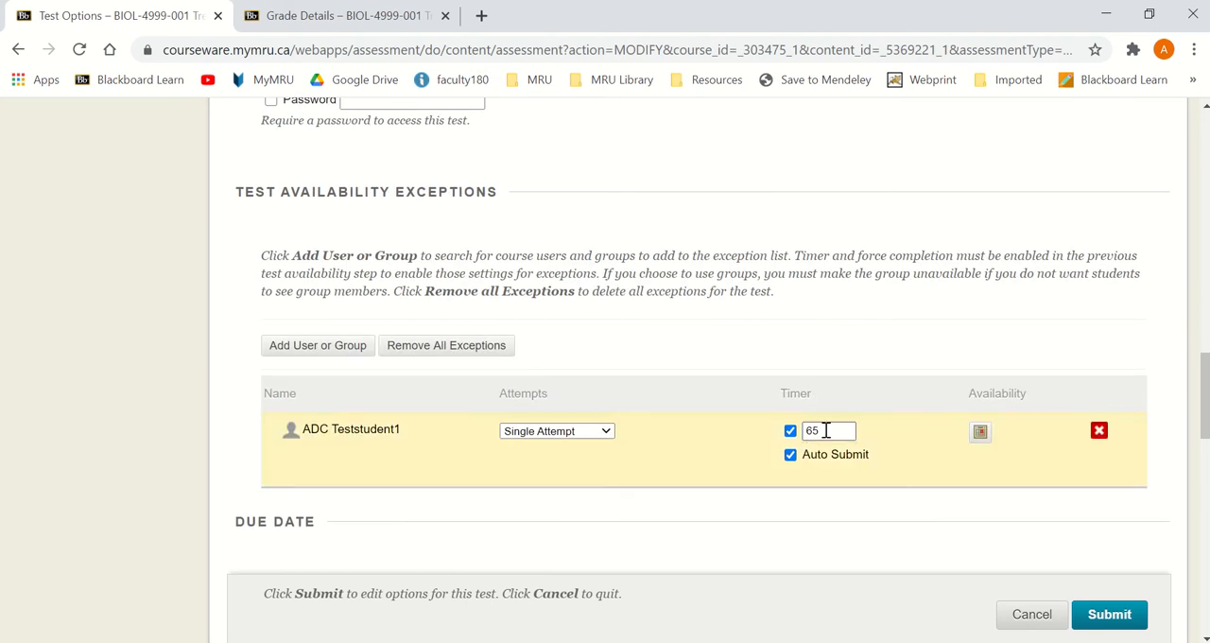
Step: Set the student's exception availability to end on 10/26/2020 at 04:45 PM, and submit the test options
click(981, 435)
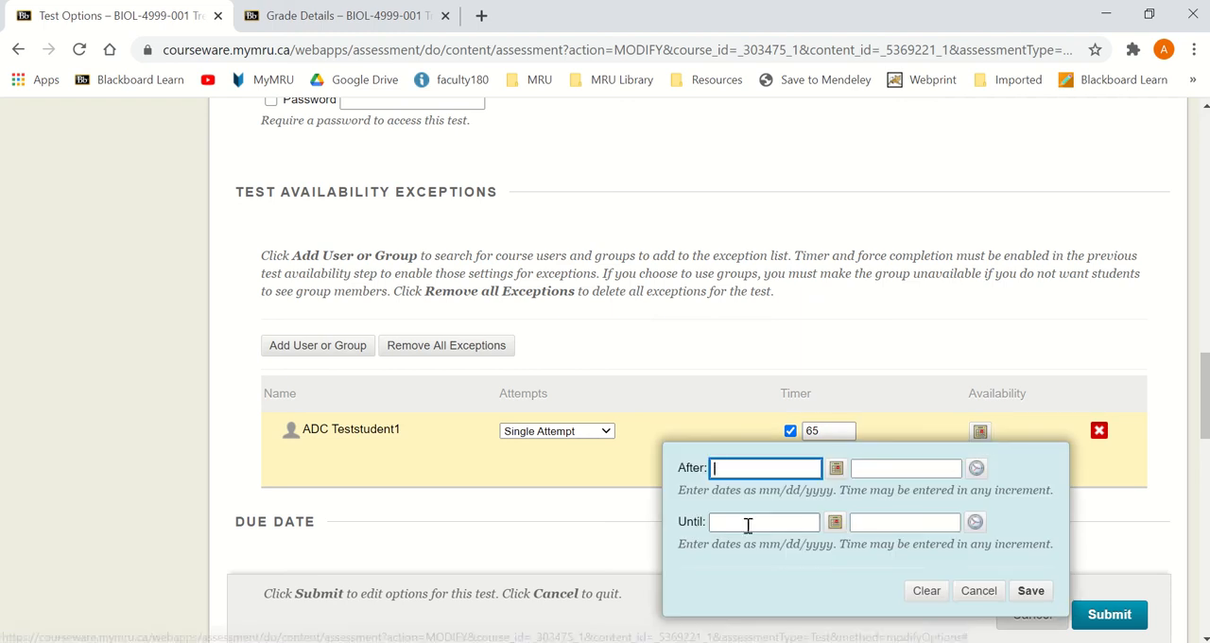
click(835, 521)
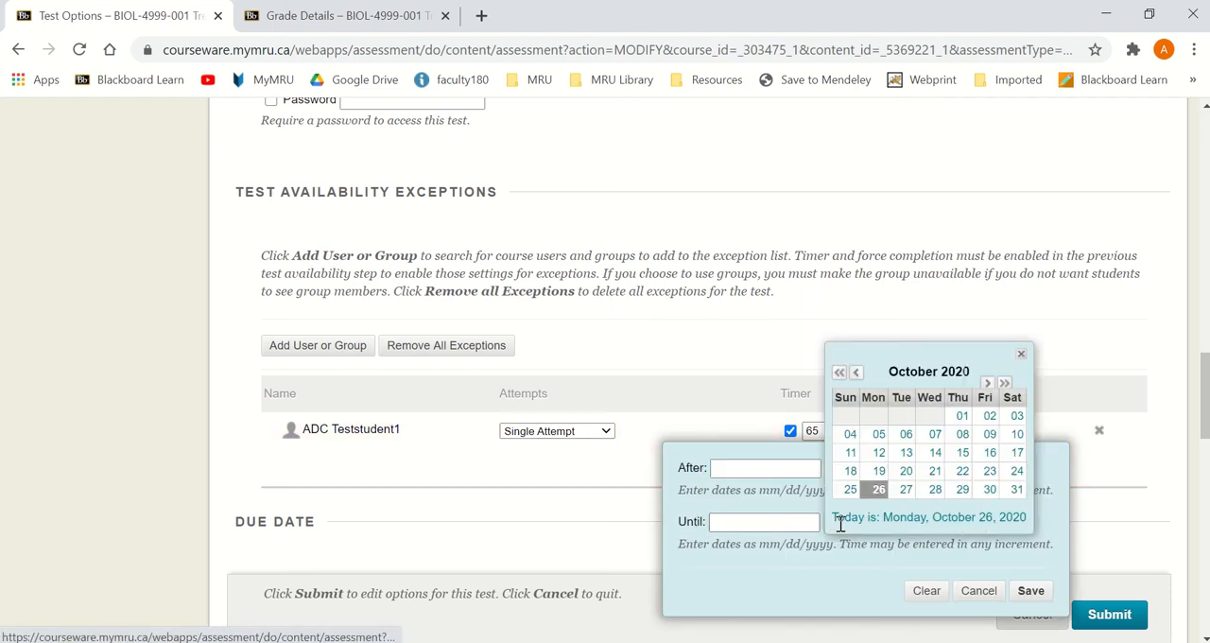
click(876, 489)
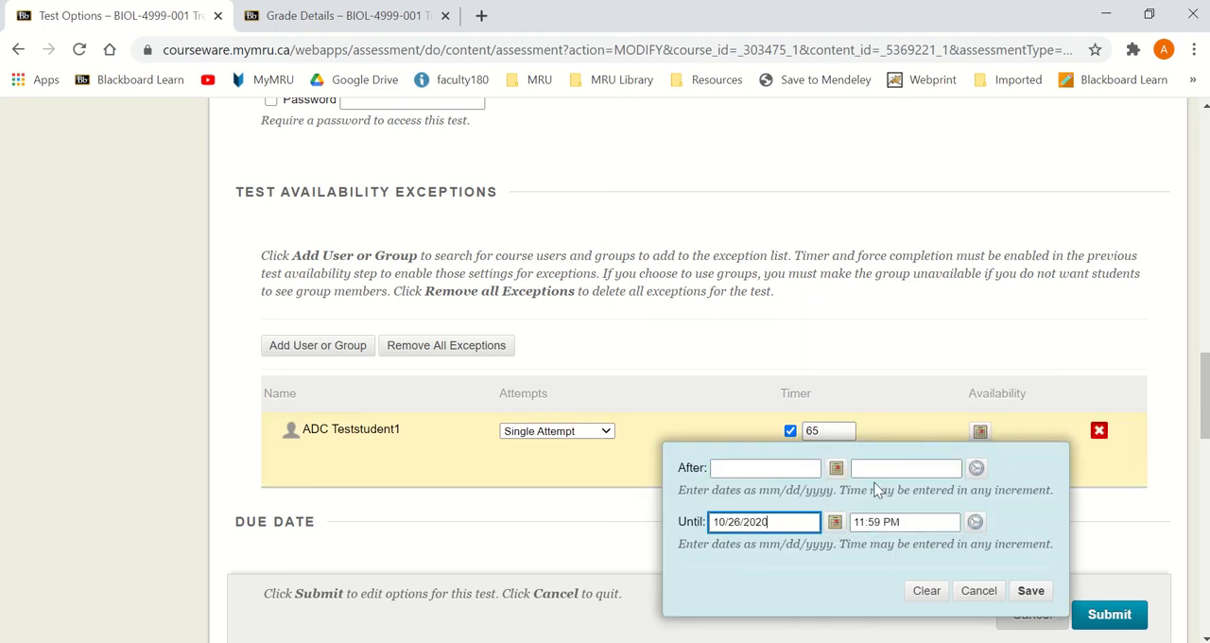
click(974, 522)
drag(1062, 382, 1065, 420)
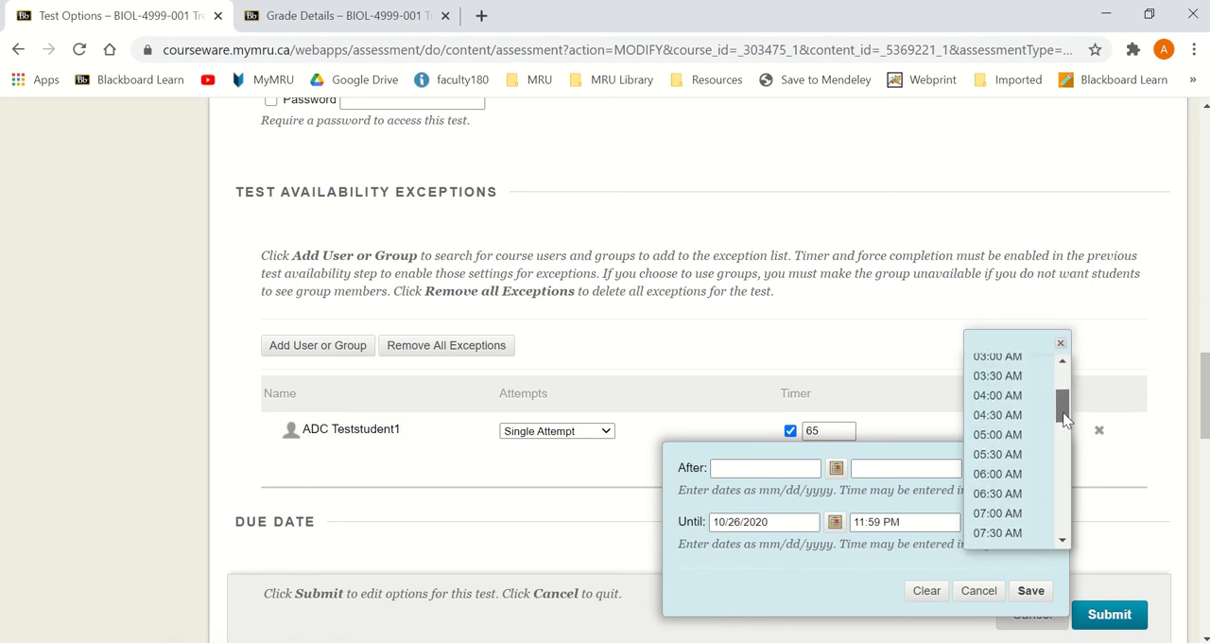
scroll(1000, 452, down, 2)
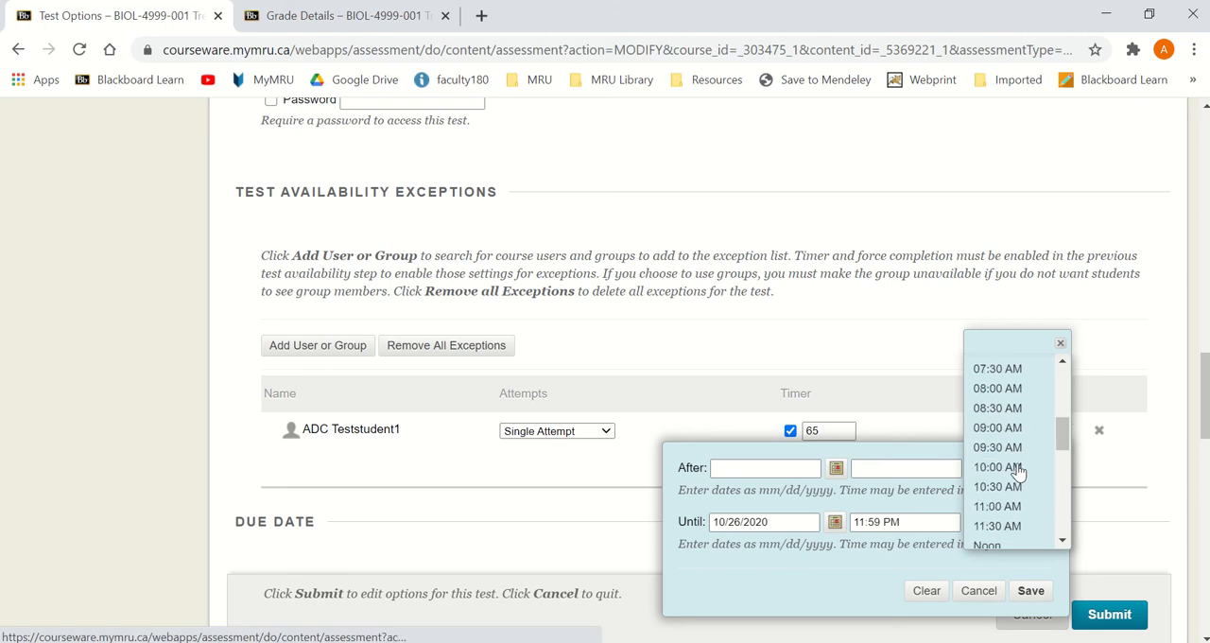
scroll(1018, 471, down, 4)
click(1002, 427)
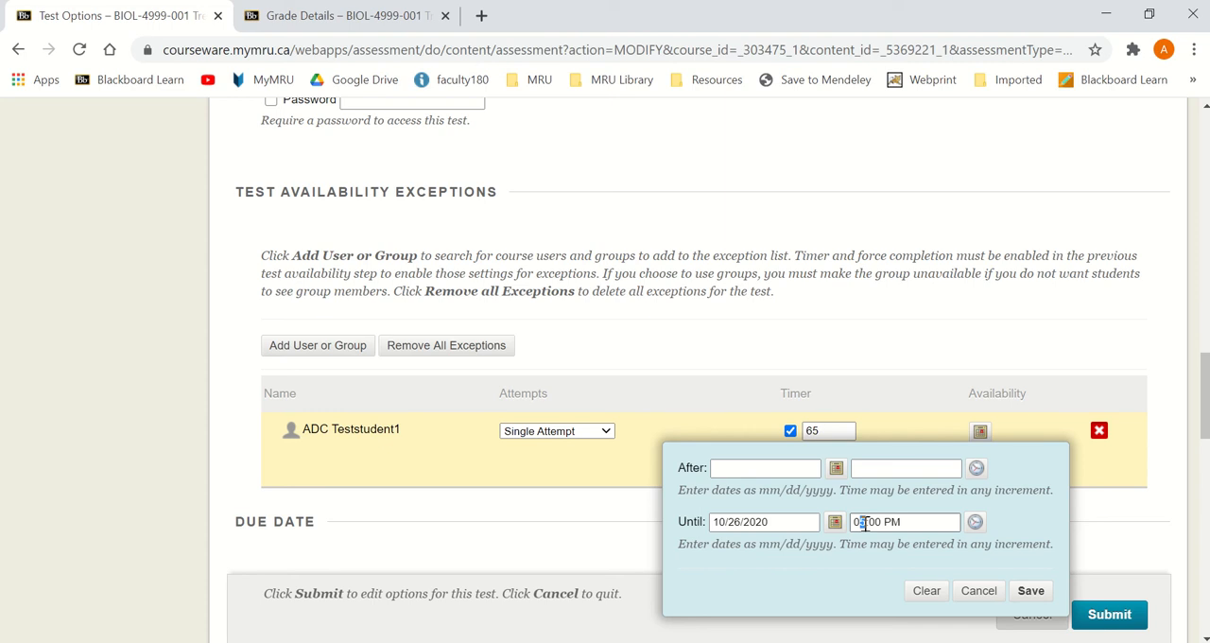
double_click(871, 524)
text(45)
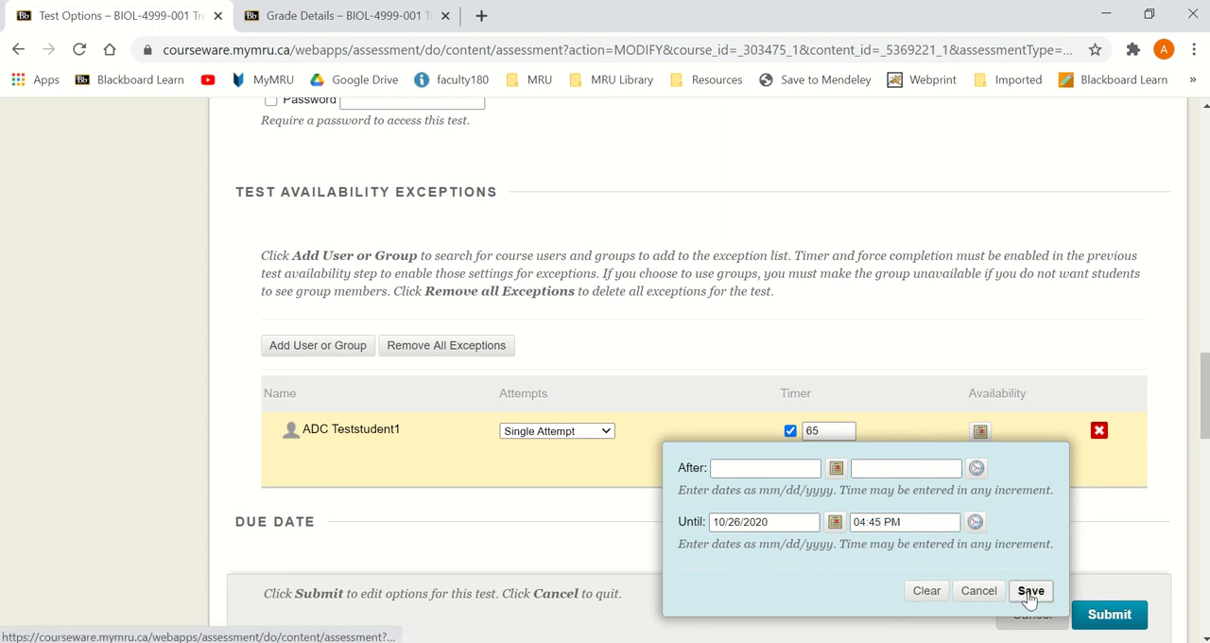
click(1030, 591)
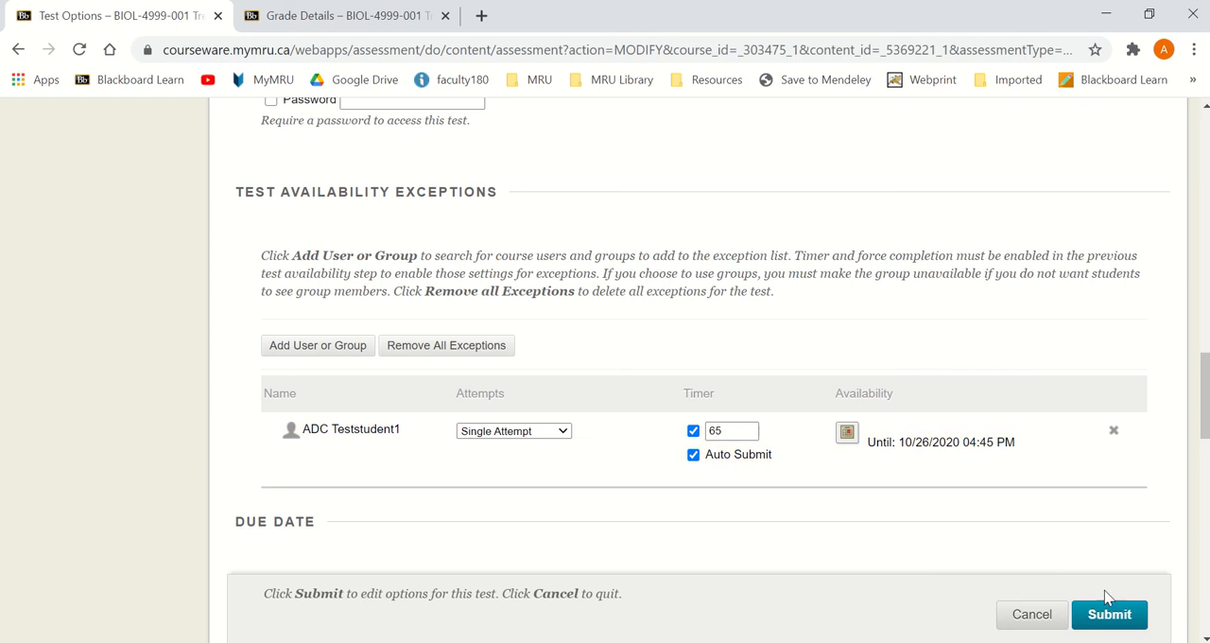
click(1100, 618)
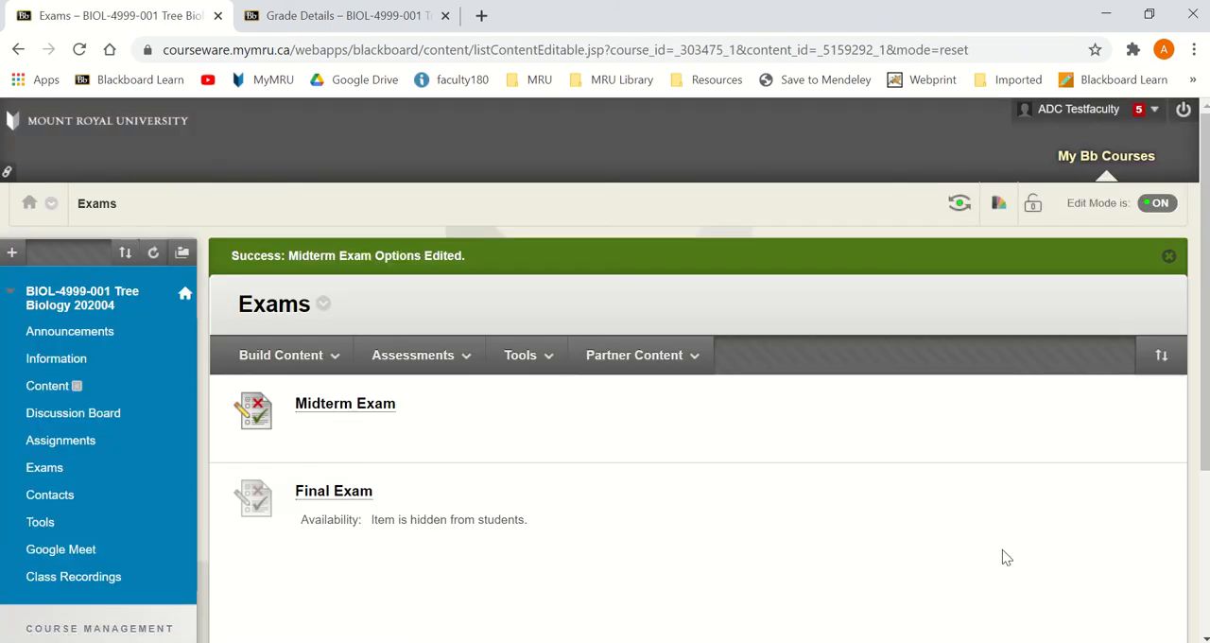
Step: In the student's browser window, clear all-time cookies and other site data plus cached images and files, keeping the browsing history
key(alt+Tab)
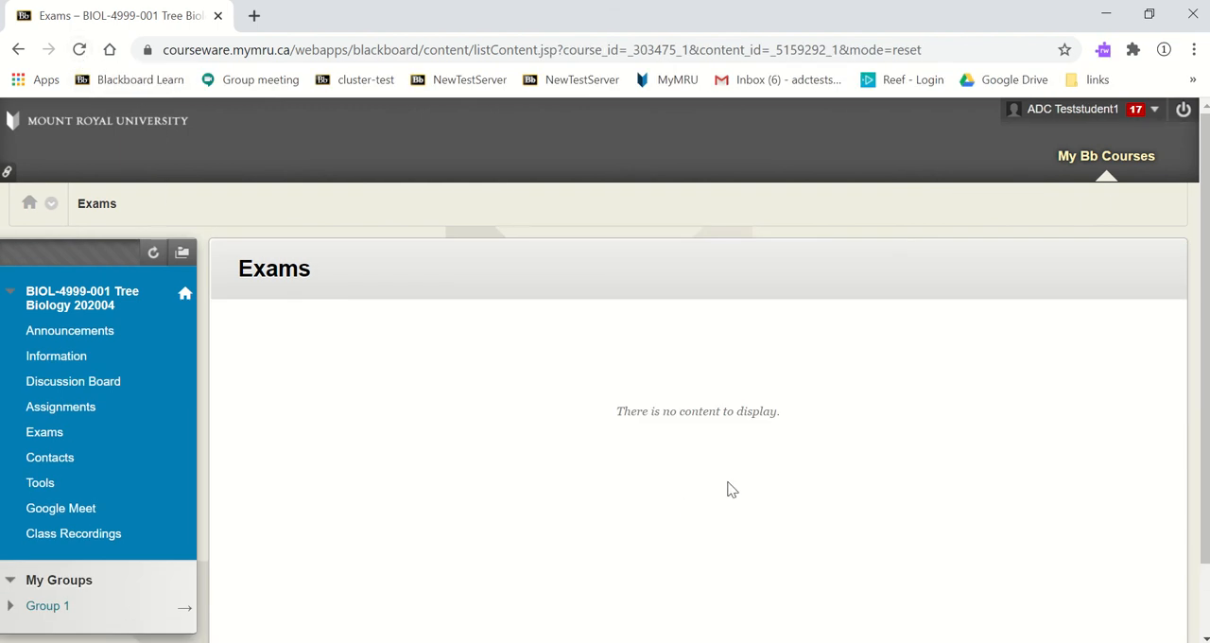
click(1195, 51)
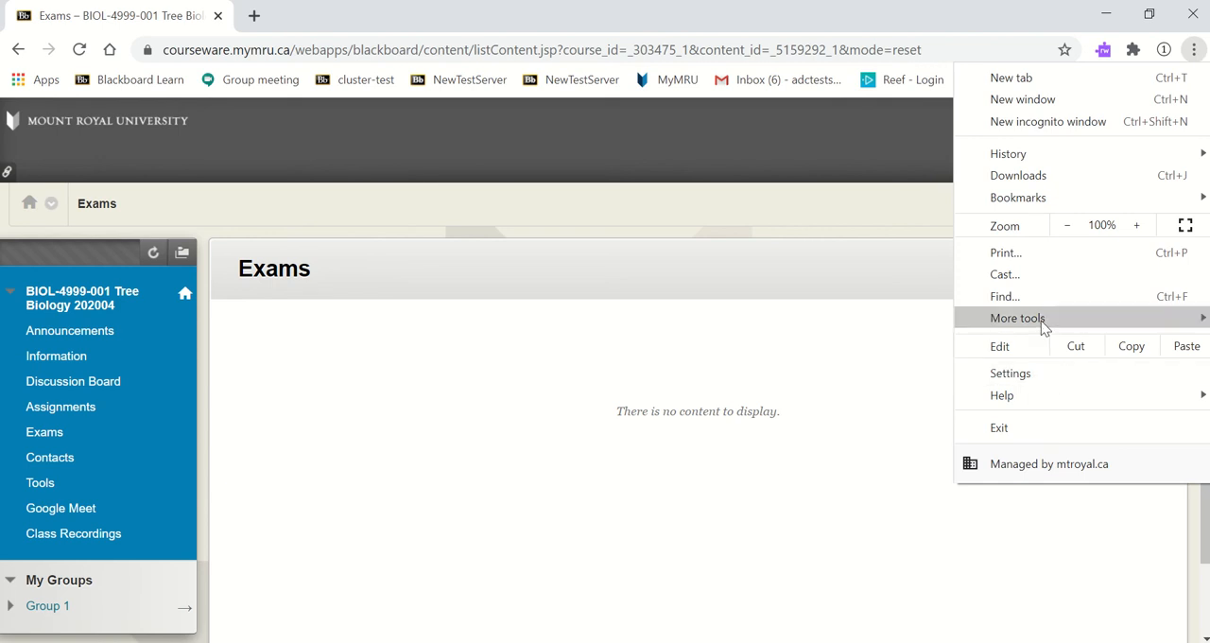
mouse_move(1002, 324)
click(800, 380)
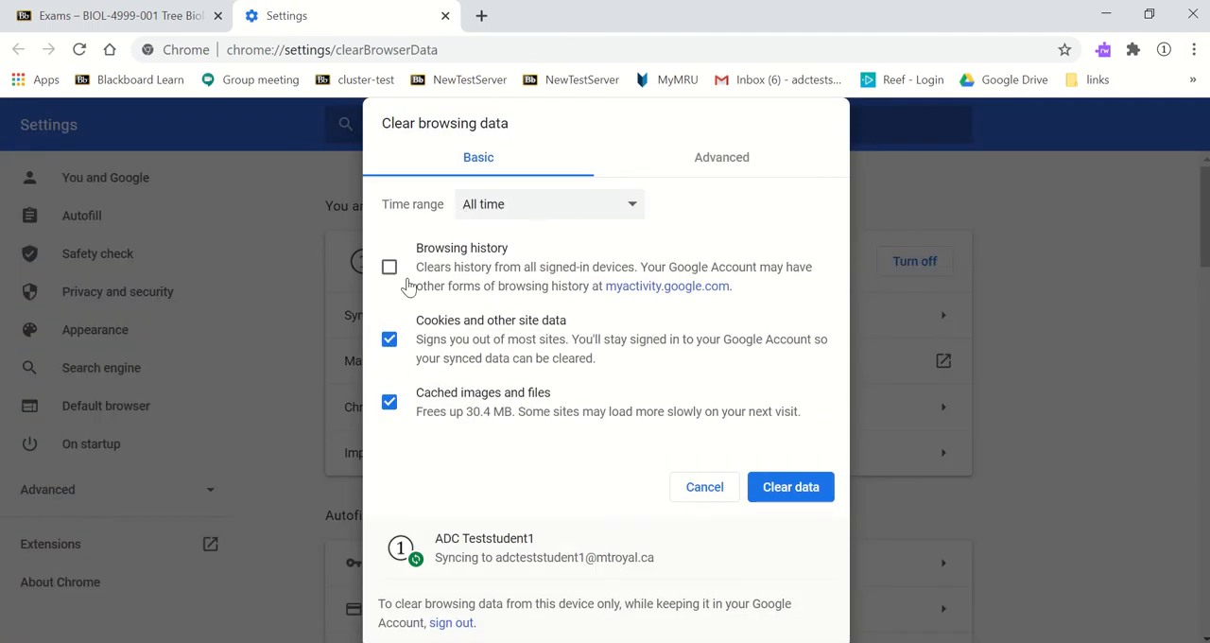
click(800, 497)
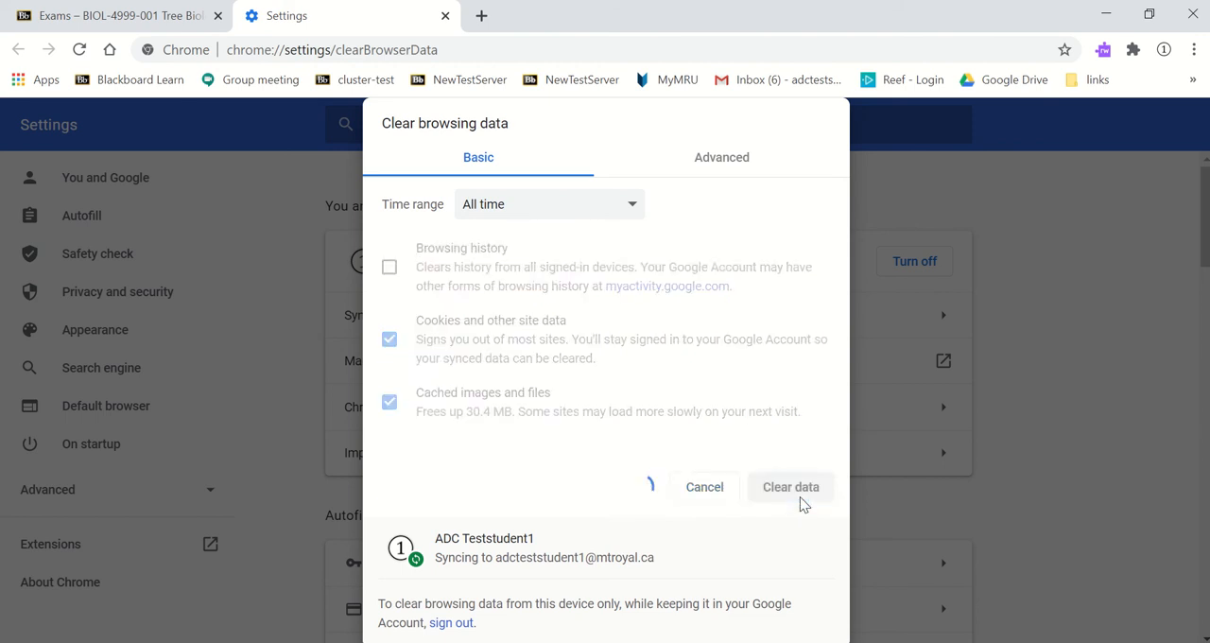
click(446, 16)
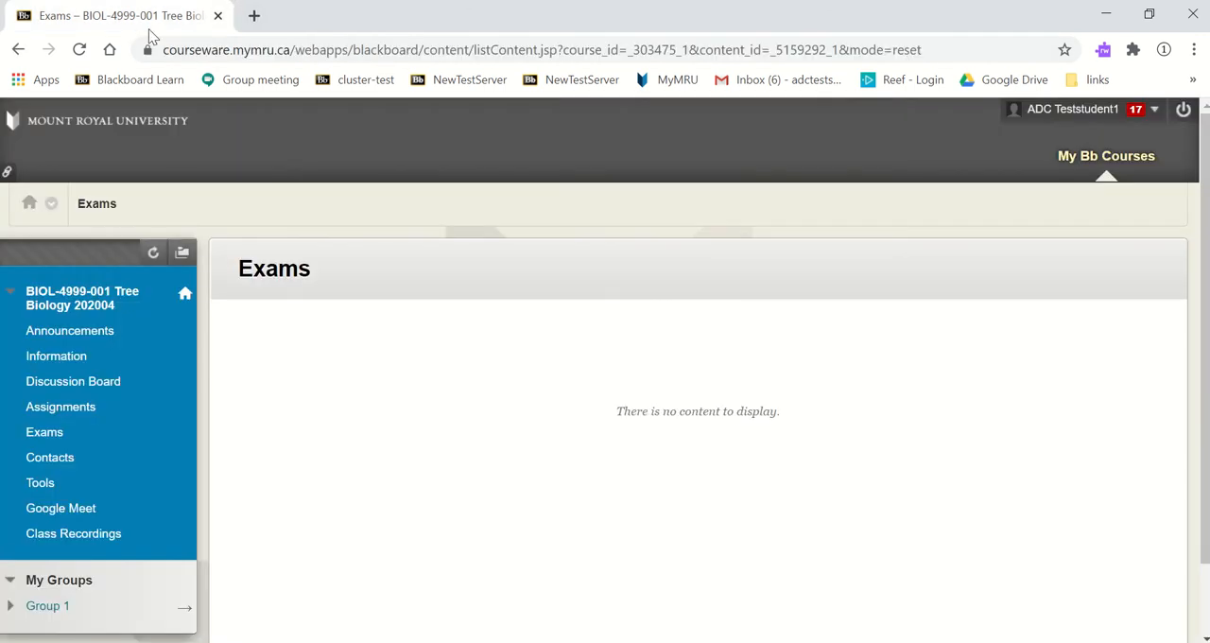
Step: Reload the Exams page, agree to the terms while logging back in as the student, and open the Midterm Exam
click(81, 50)
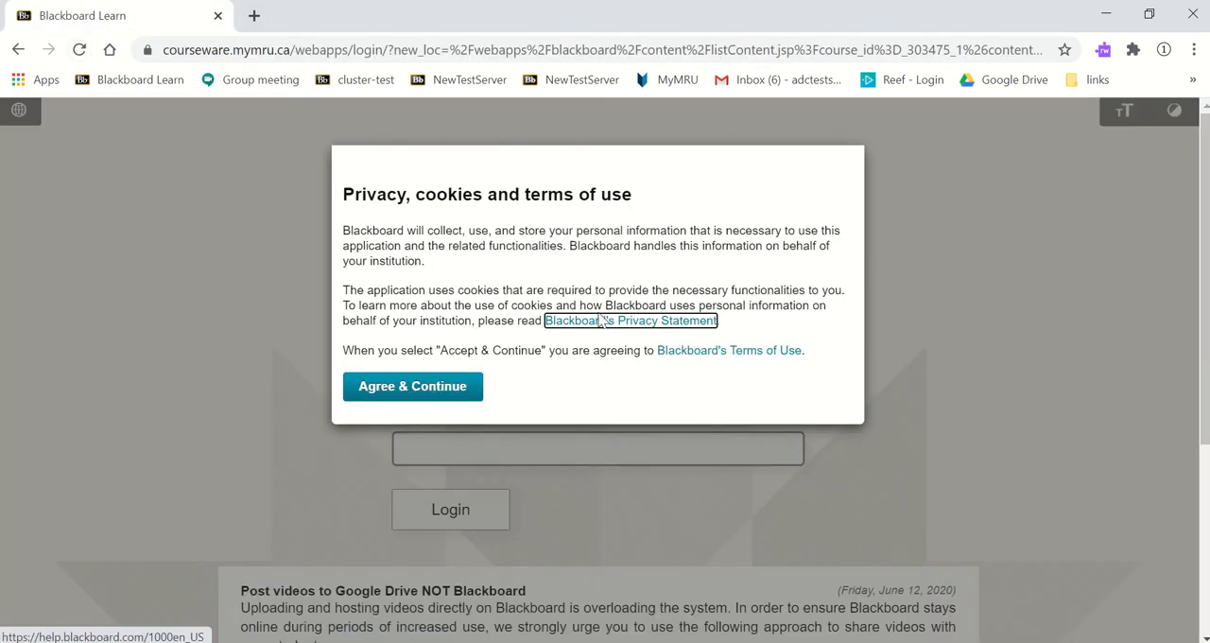
click(443, 388)
click(456, 513)
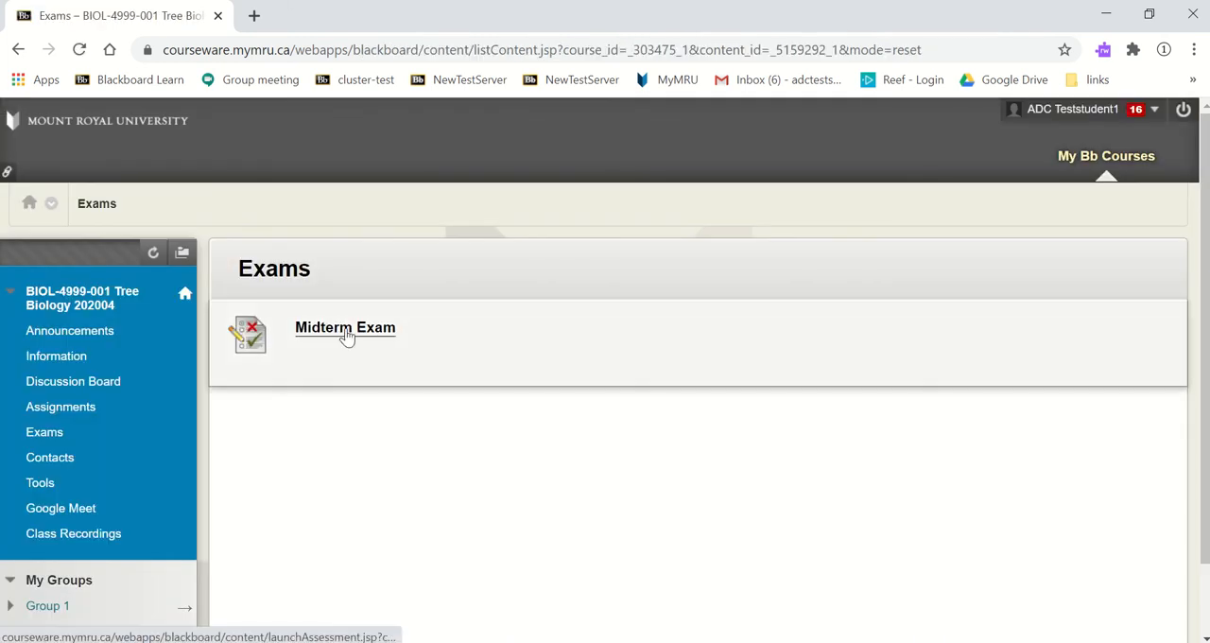
click(347, 331)
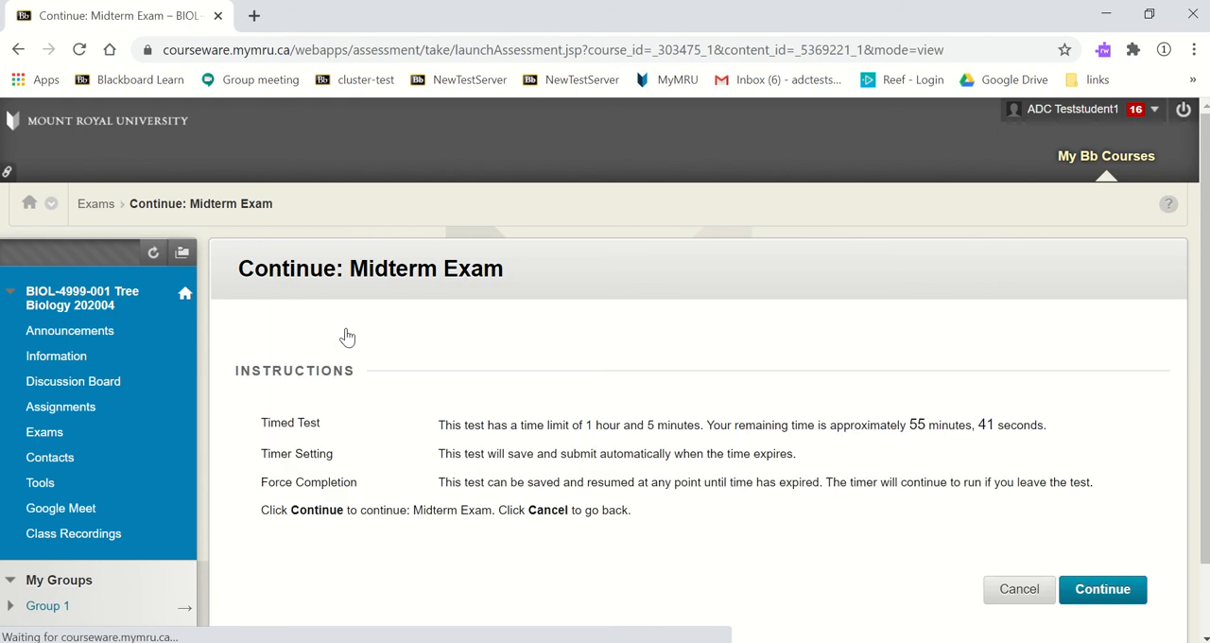
Step: Continue the student's Midterm Exam attempt and look through the saved and unanswered questions
click(1103, 591)
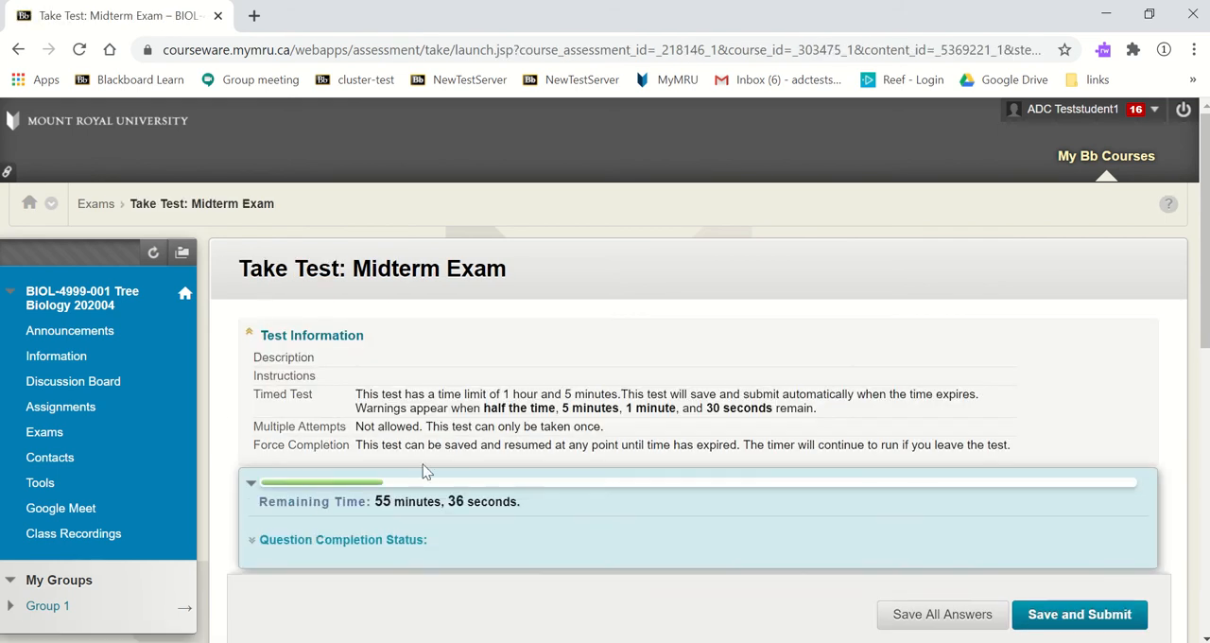
scroll(430, 508, down, 2)
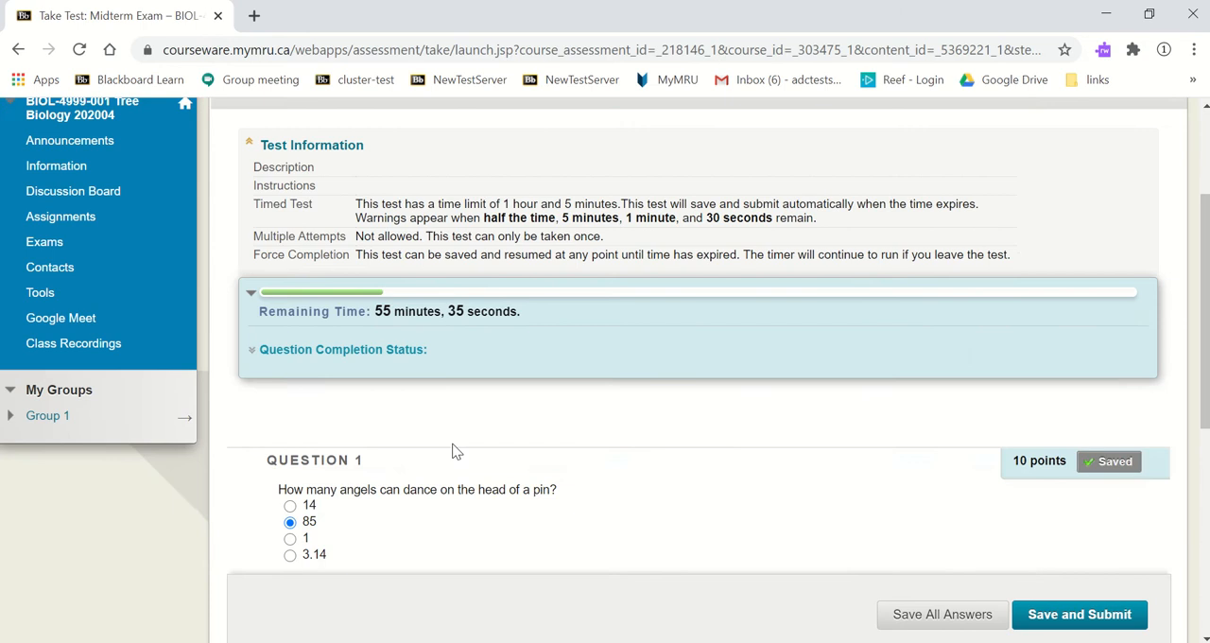
scroll(452, 451, up, 2)
scroll(453, 449, down, 5)
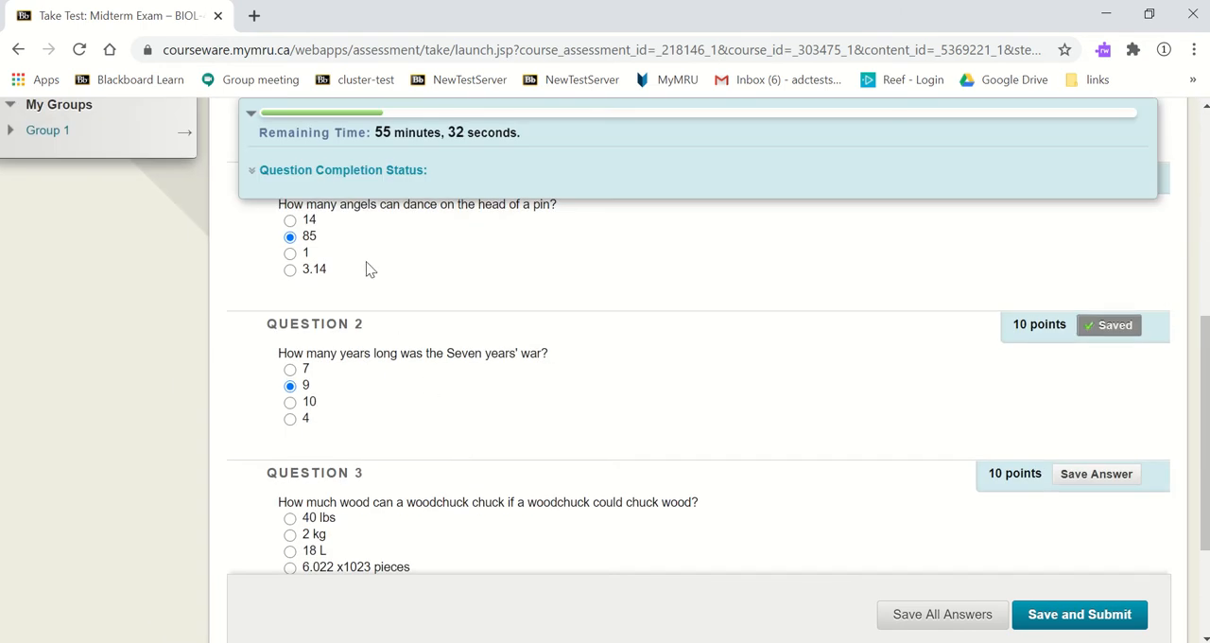
scroll(405, 407, down, 2)
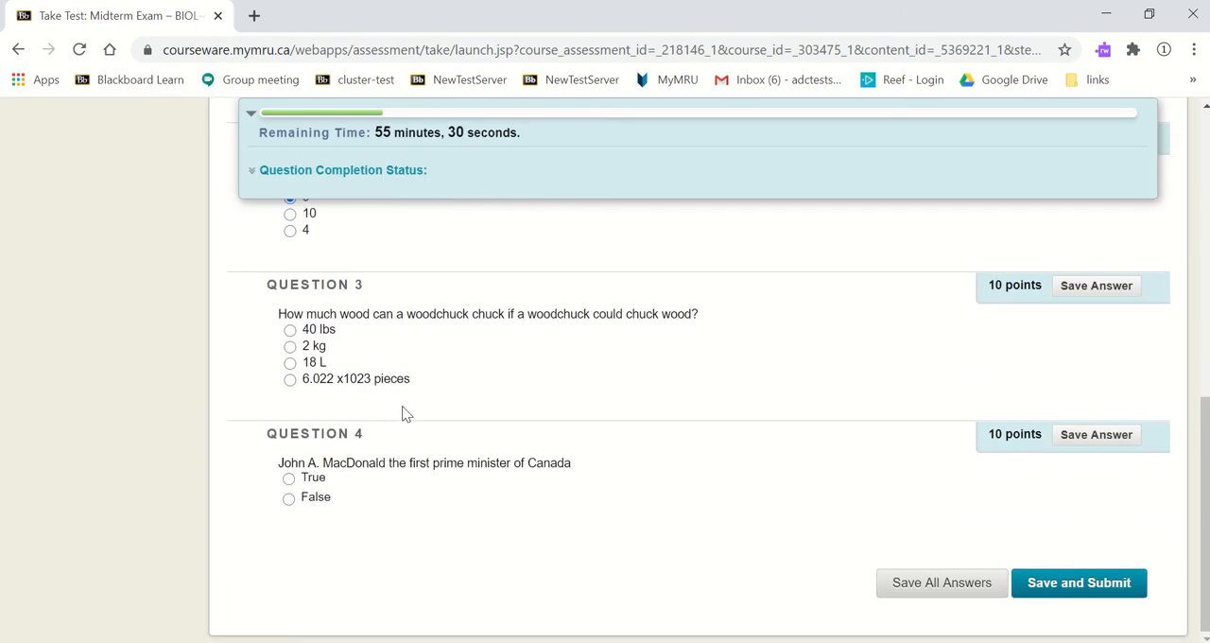
scroll(404, 413, up, 4)
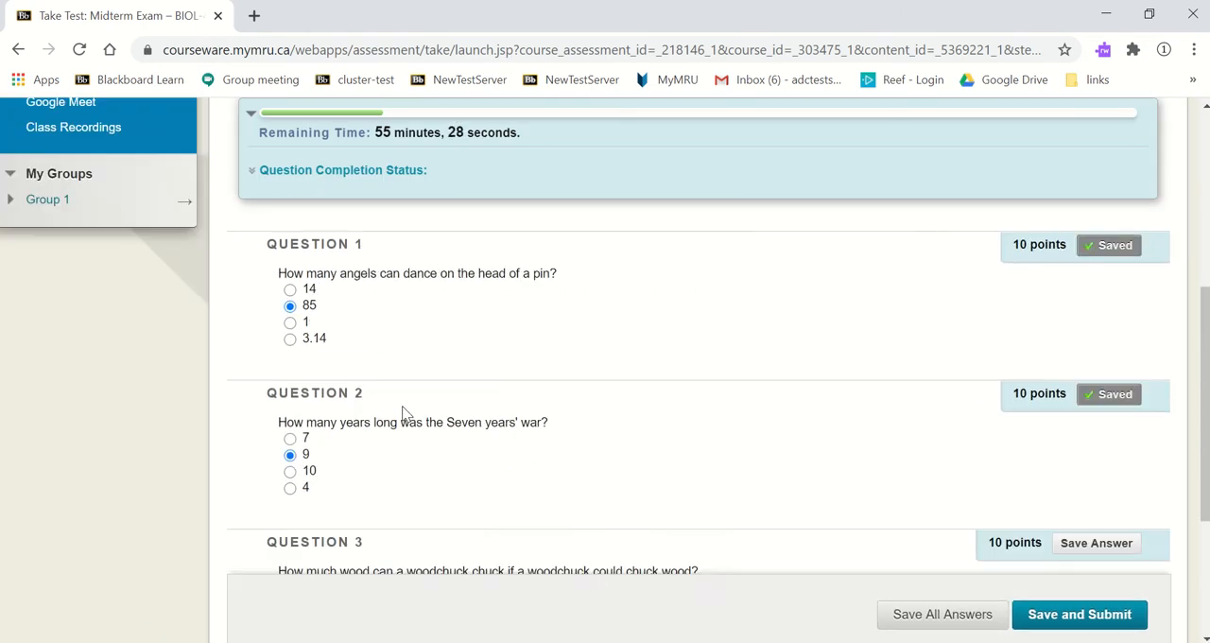
Step: Save and submit the Midterm Exam with questions 3 and 4 left unanswered
scroll(405, 416, down, 4)
scroll(405, 421, up, 3)
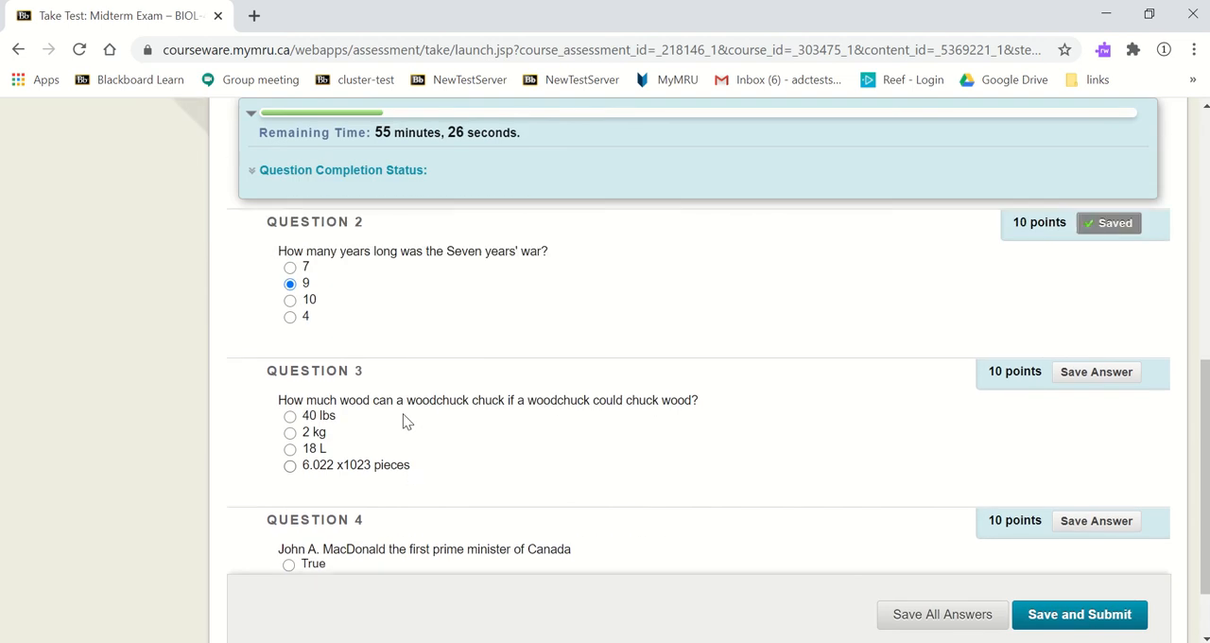
scroll(405, 419, down, 1)
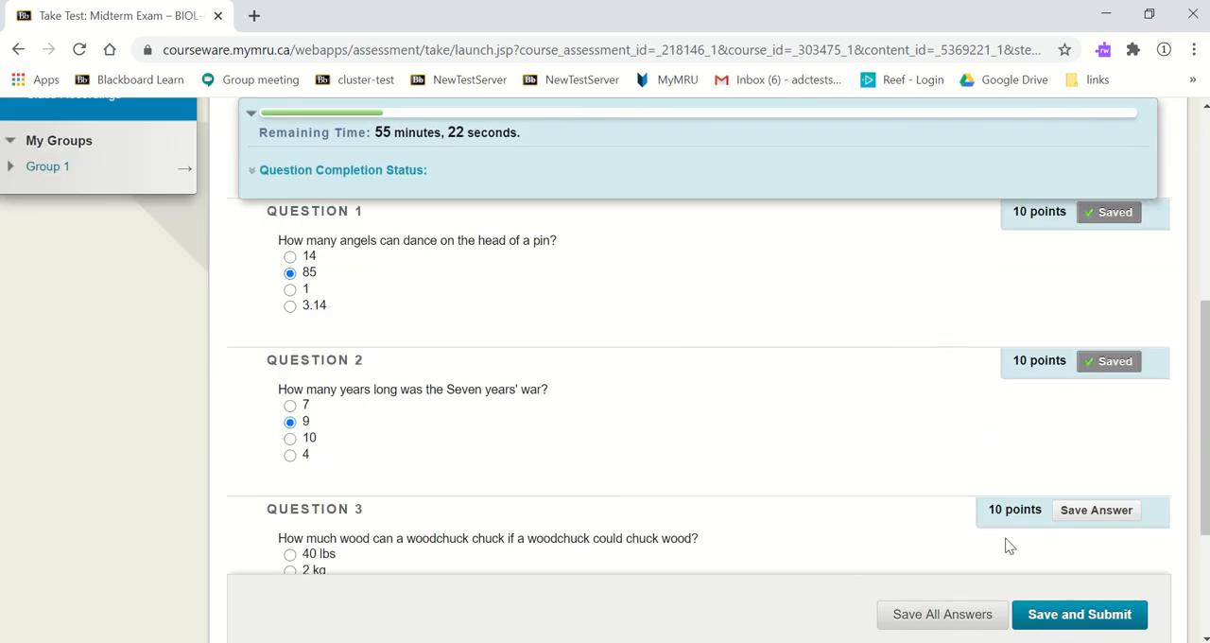
click(1053, 620)
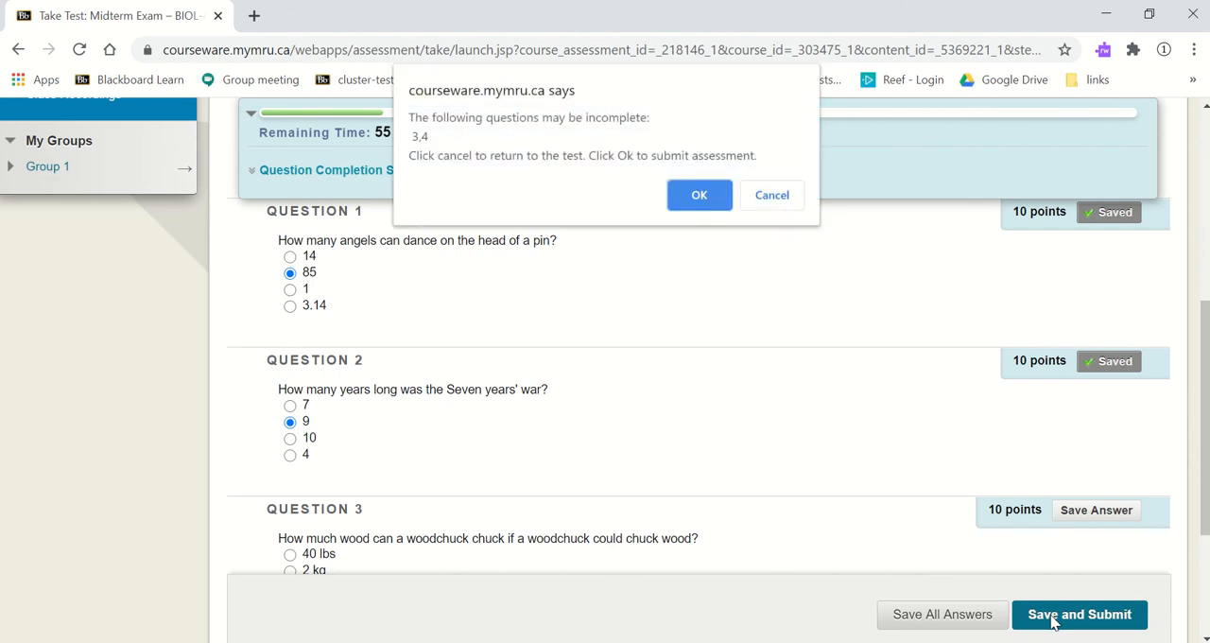
click(703, 198)
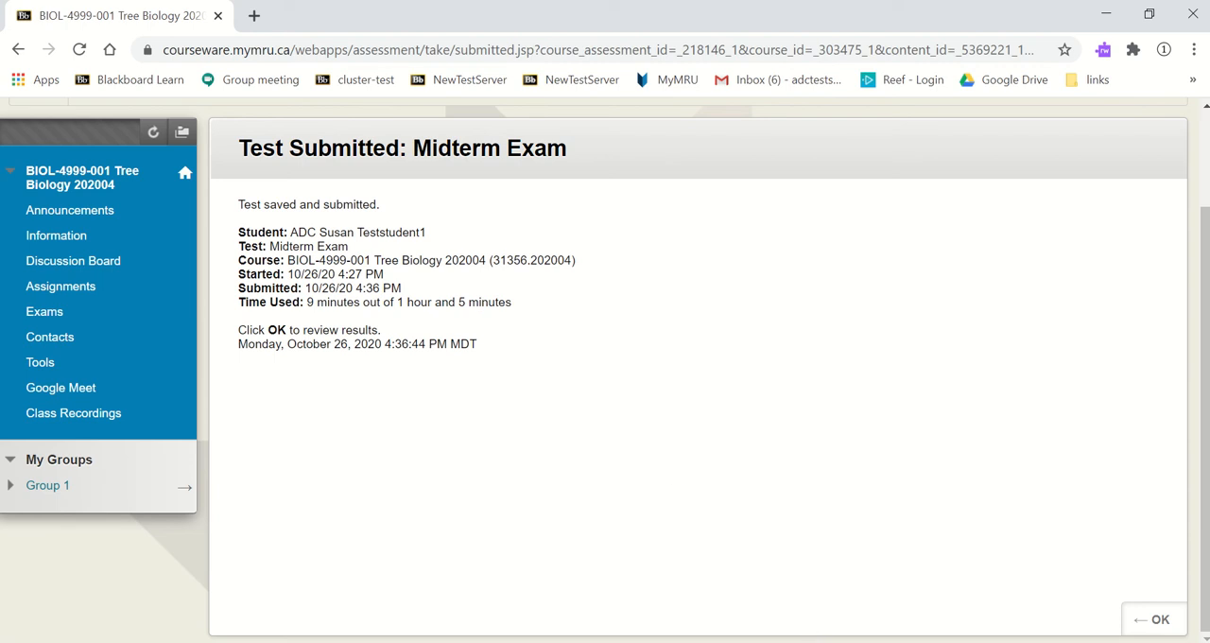
Step: Switch to the instructor's browser window and reload the student's Midterm Exam grade details
key(alt+Tab)
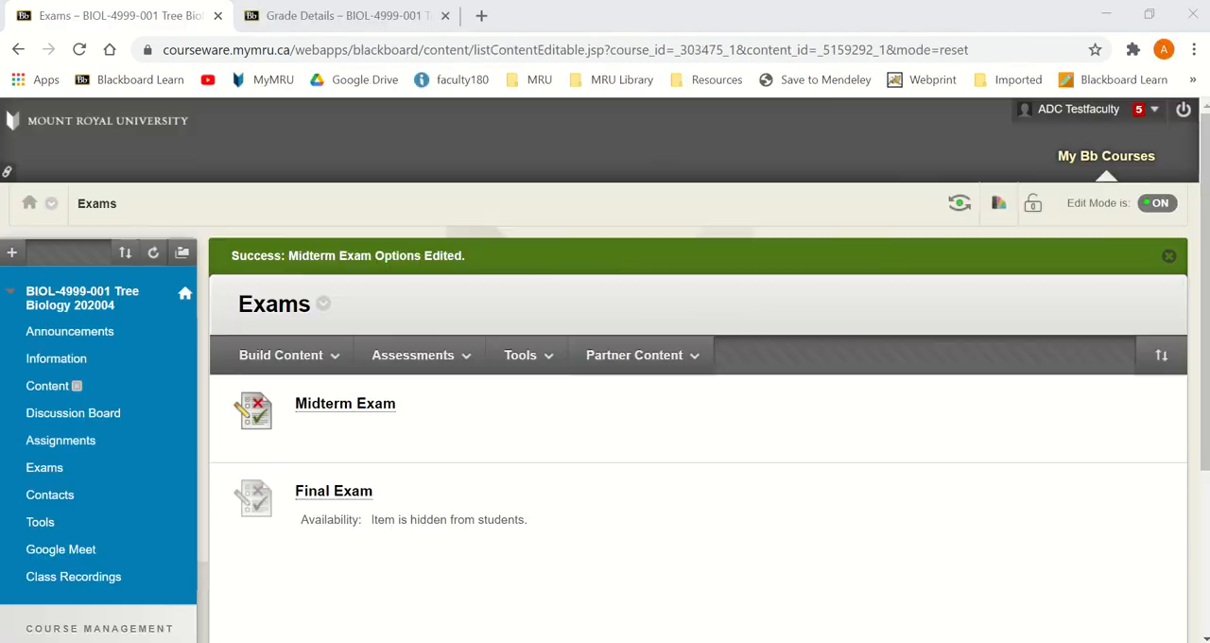
click(305, 19)
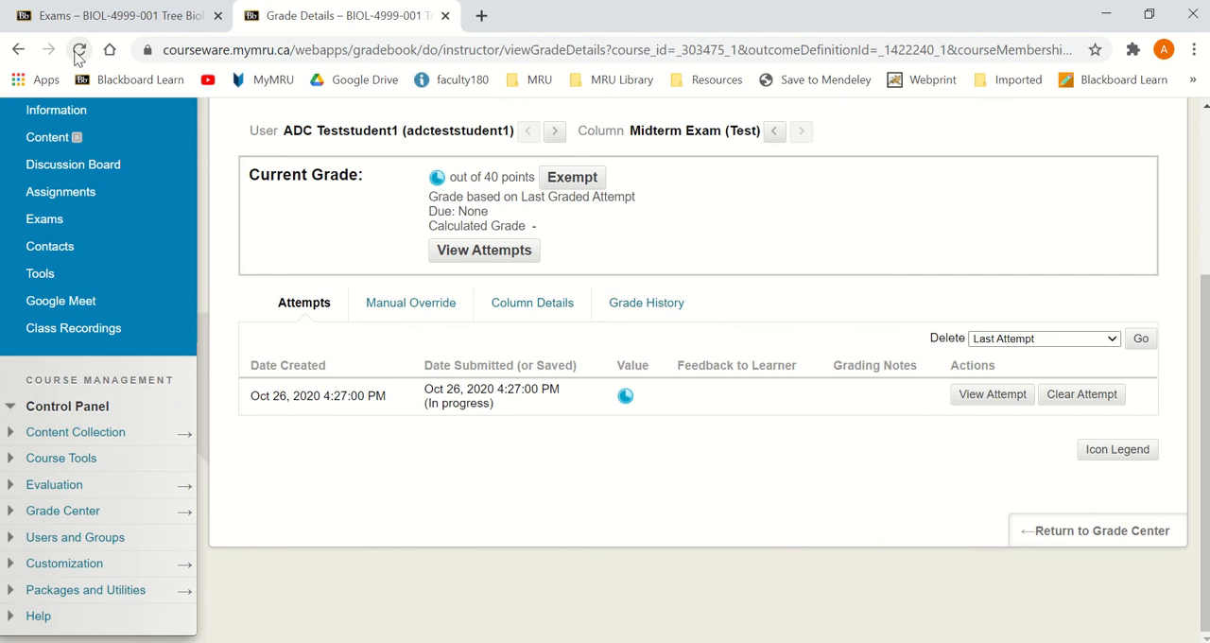
click(78, 49)
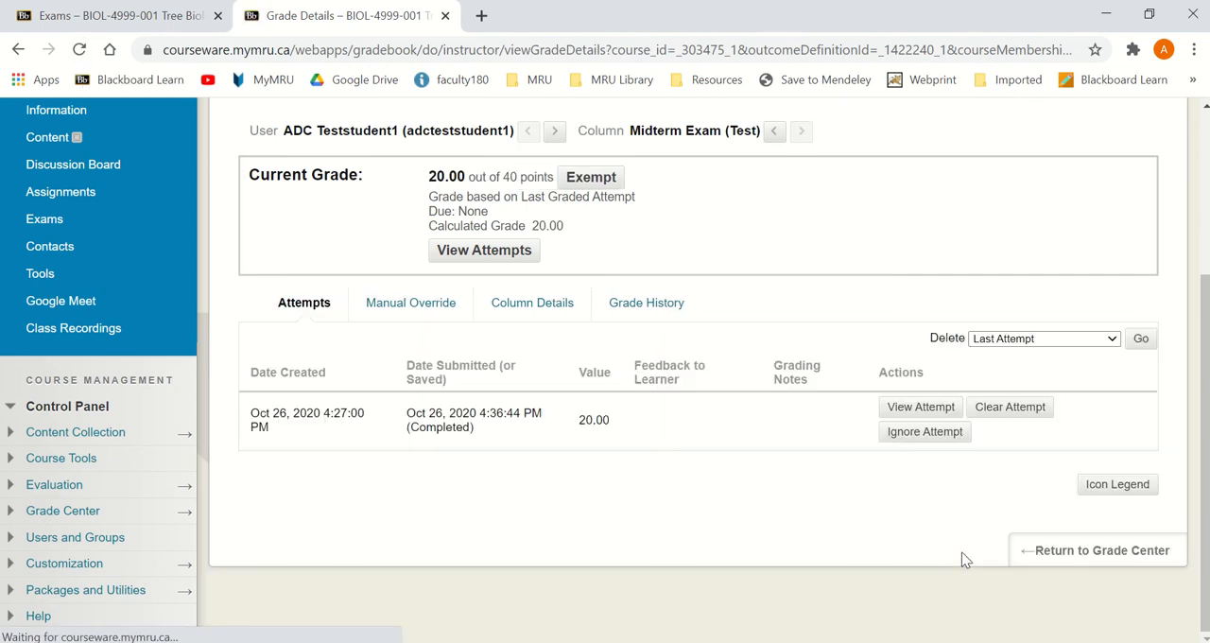
Step: Return to the Grade Center, open the student's 10/26/20 Midterm Exam attempt and look over its graded questions
click(1051, 547)
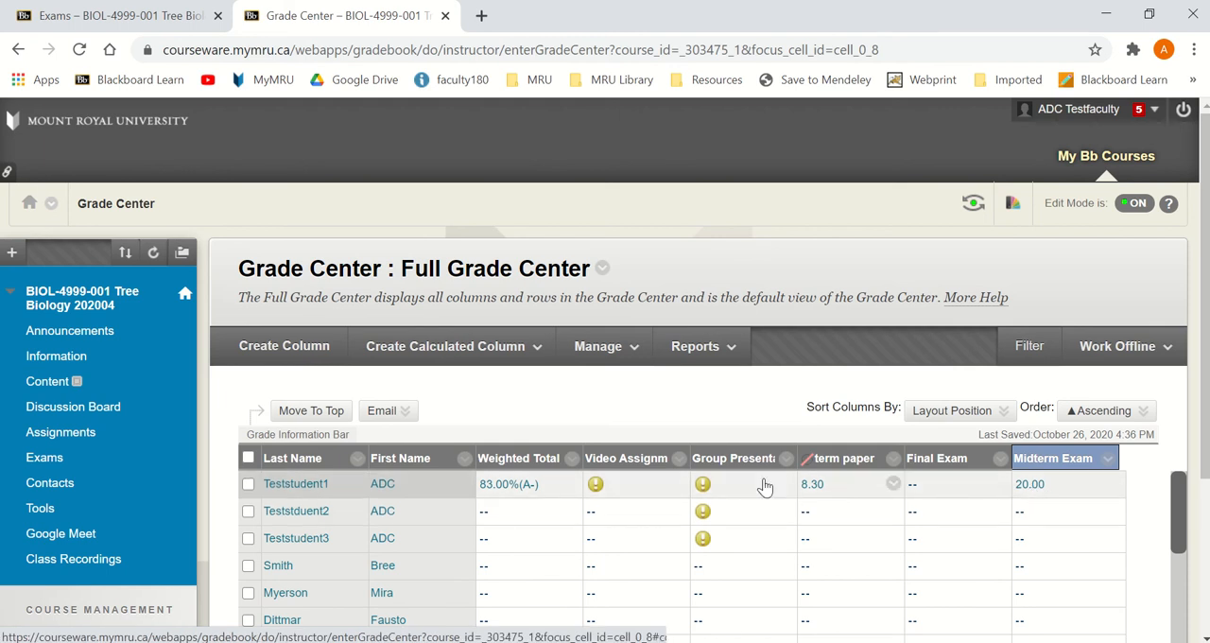
click(1094, 485)
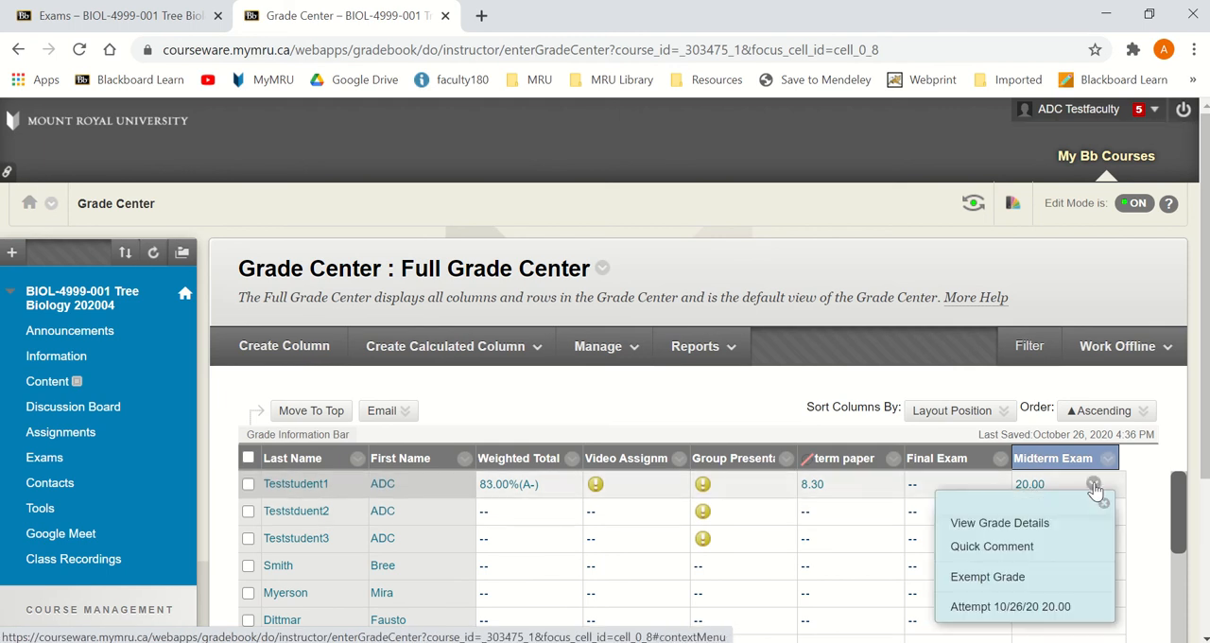
click(1061, 611)
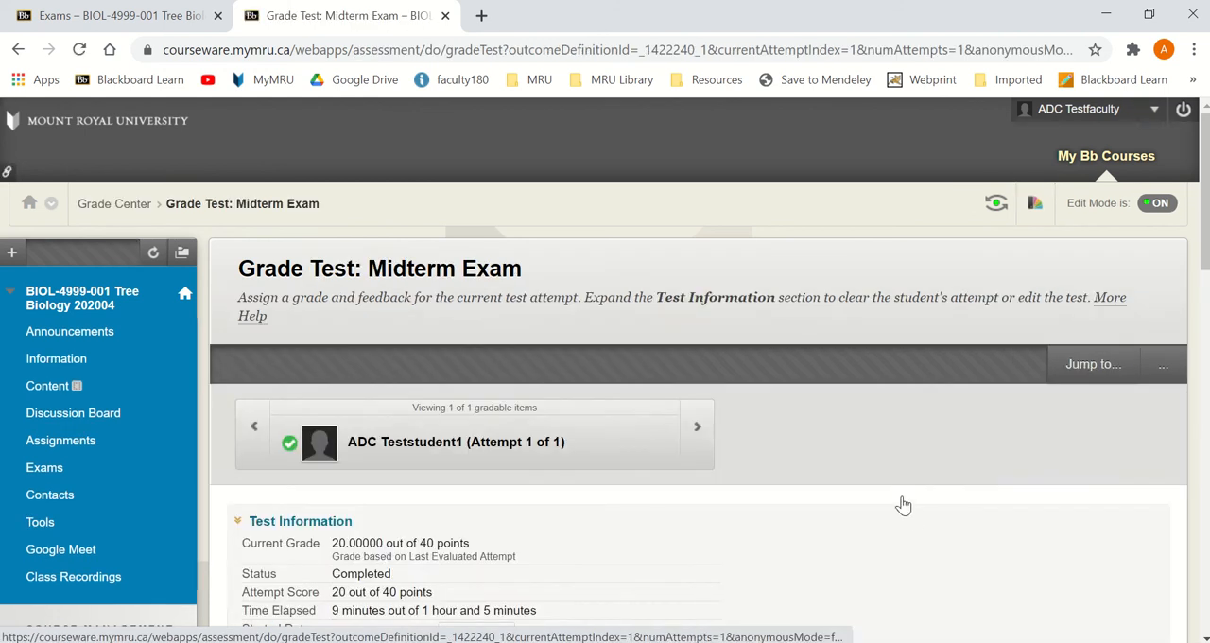
scroll(903, 505, down, 8)
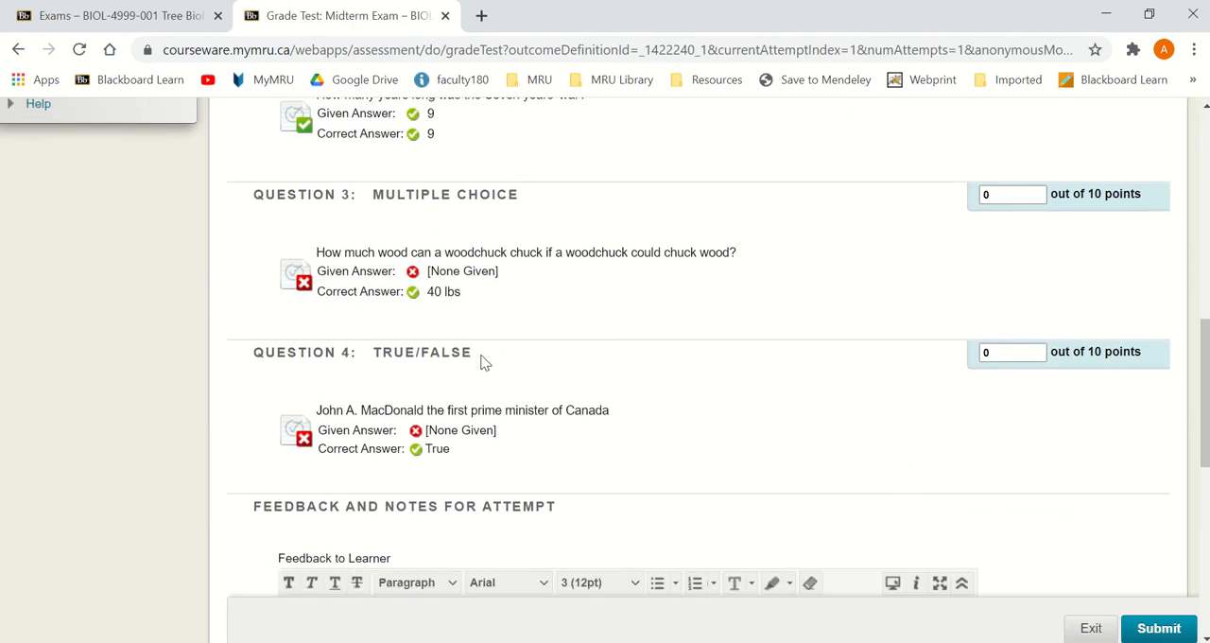
scroll(481, 360, up, 6)
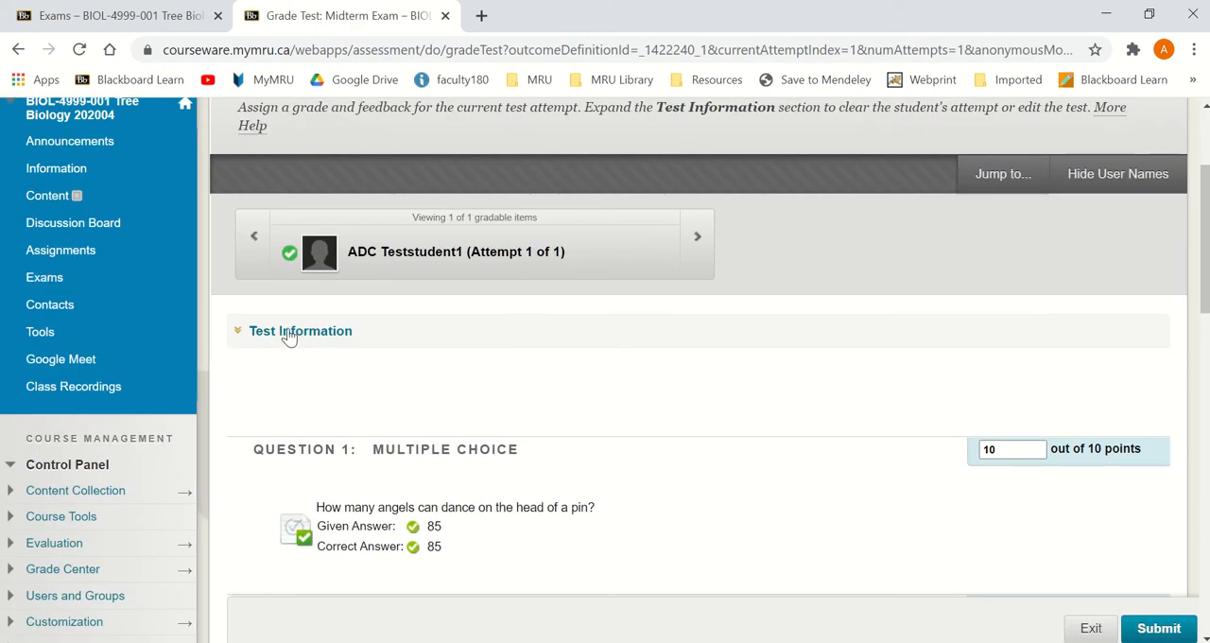
Step: Expand the attempt's test information and examine its access log, closing the log when done
click(288, 338)
scroll(632, 337, down, 2)
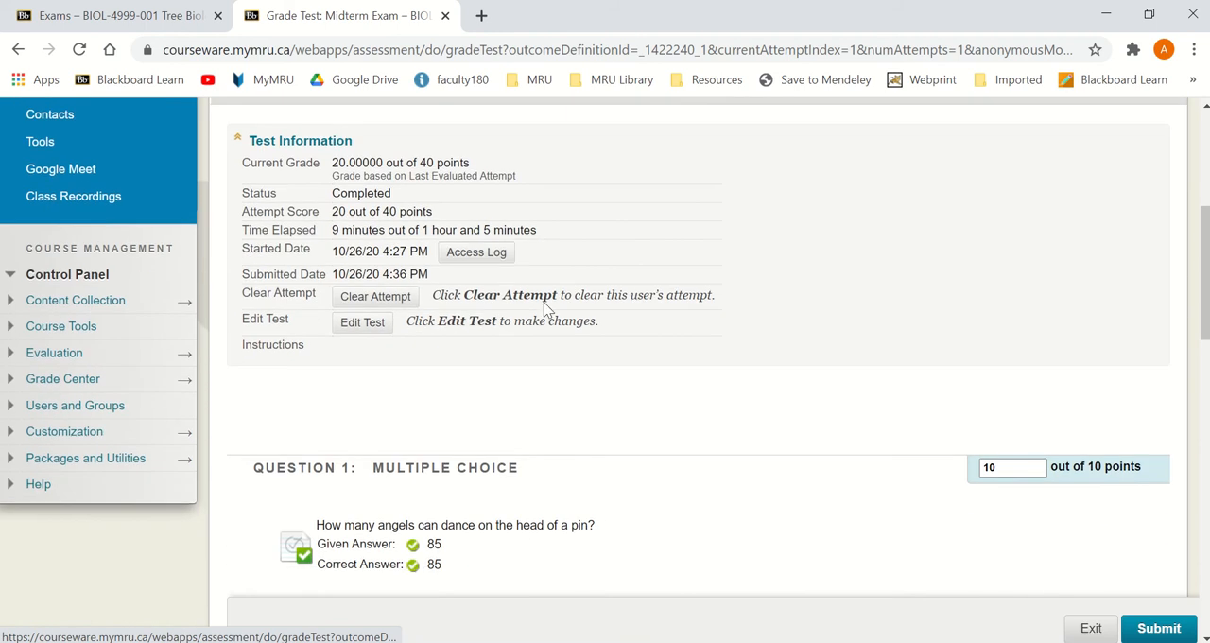
click(499, 258)
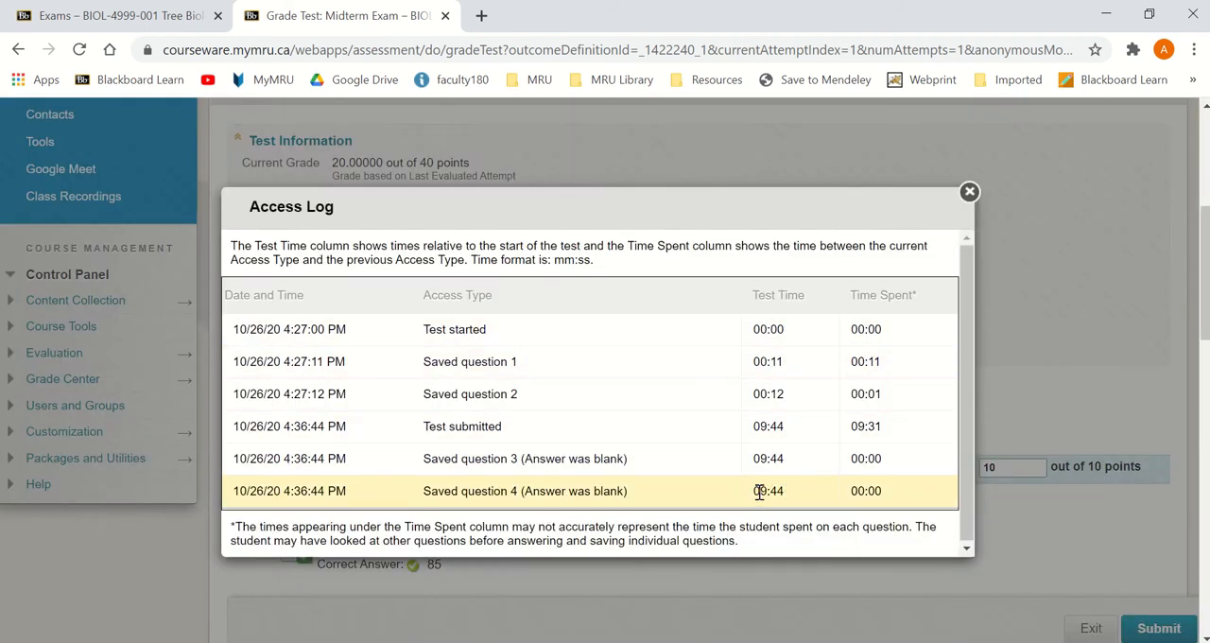
click(965, 195)
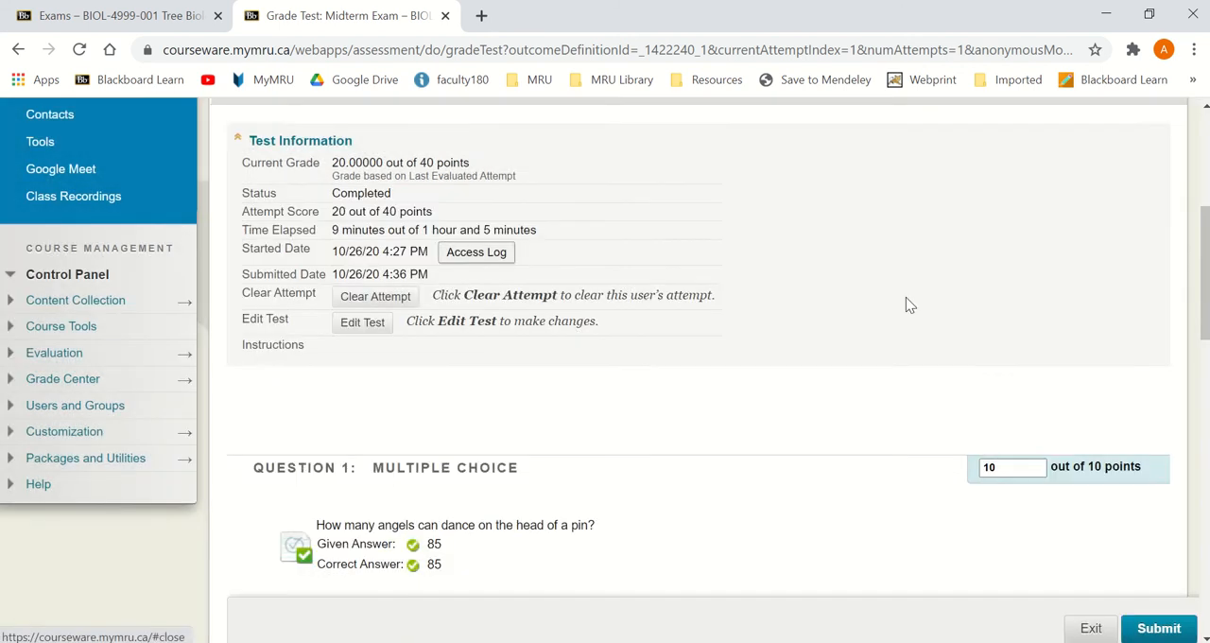
Step: Review the given answers and points for each question of the attempt, and open the Grade Center in a new tab
scroll(851, 381, down, 6)
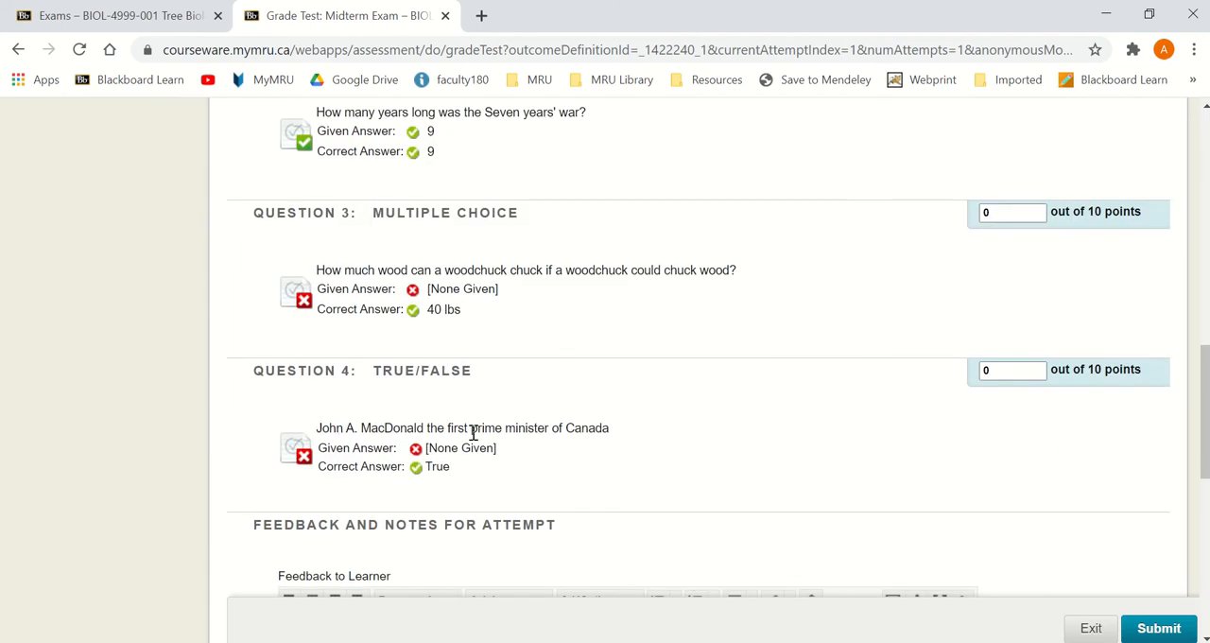
scroll(473, 433, up, 2)
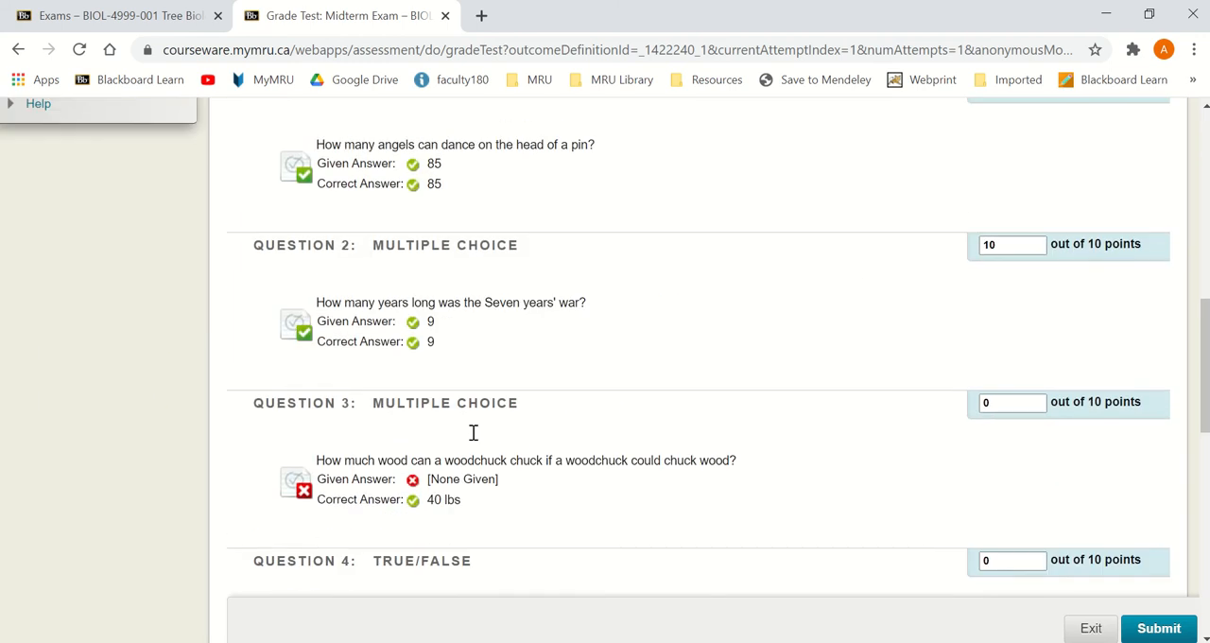
scroll(474, 440, up, 2)
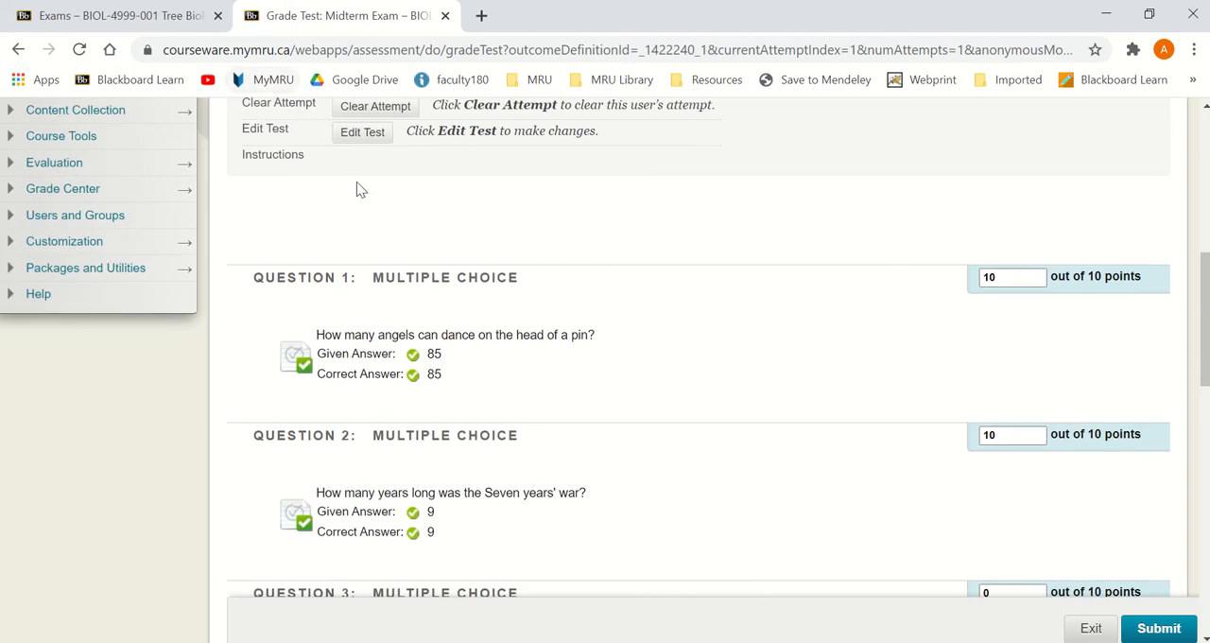
scroll(193, 238, up, 1)
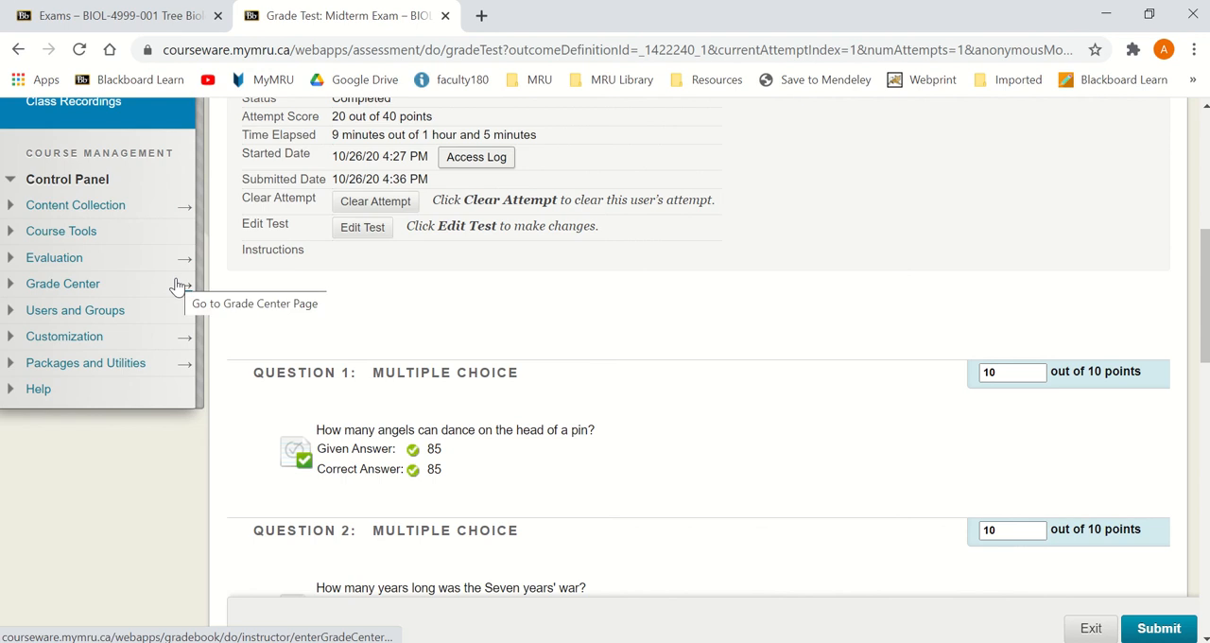
scroll(556, 461, down, 3)
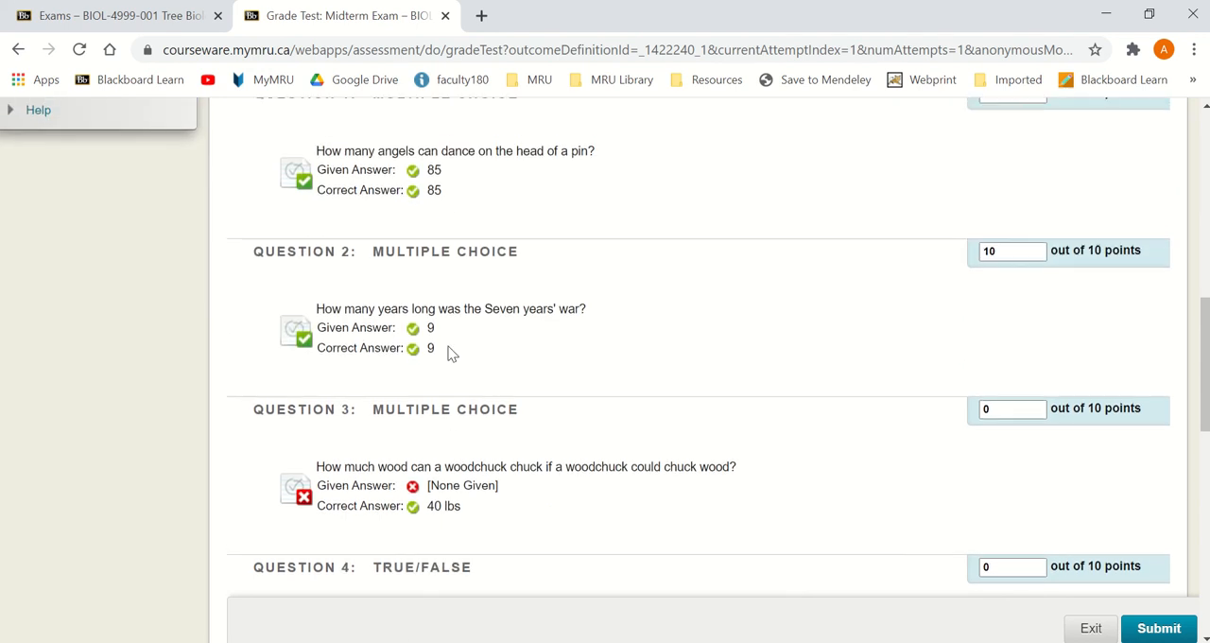
scroll(448, 351, up, 2)
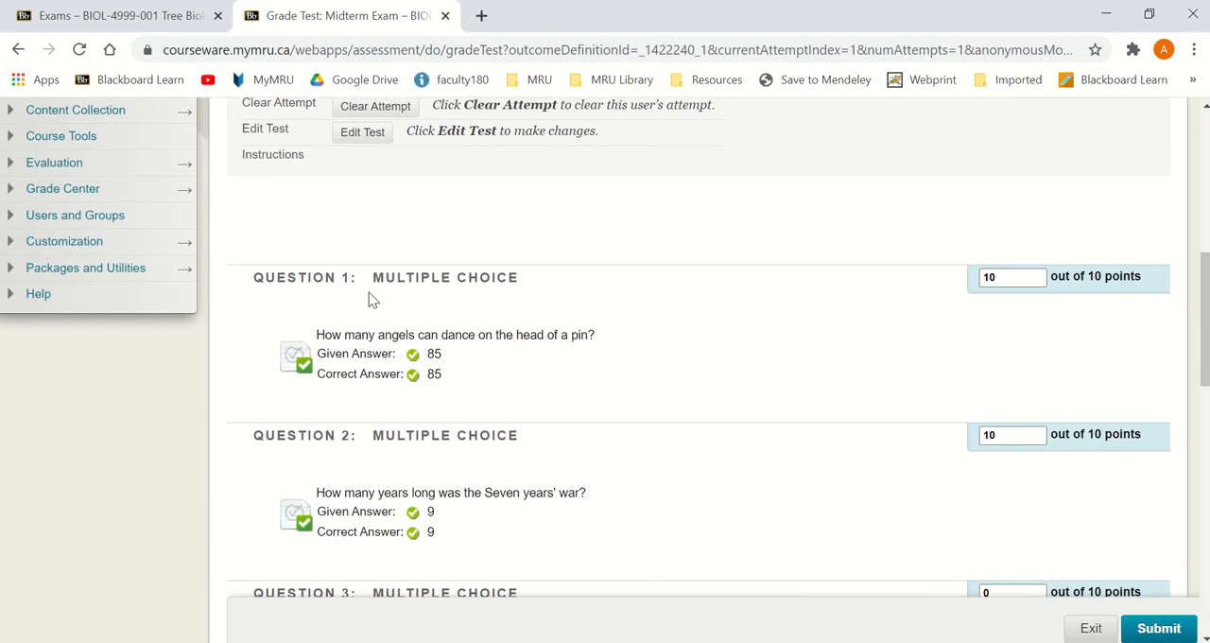
click(196, 189)
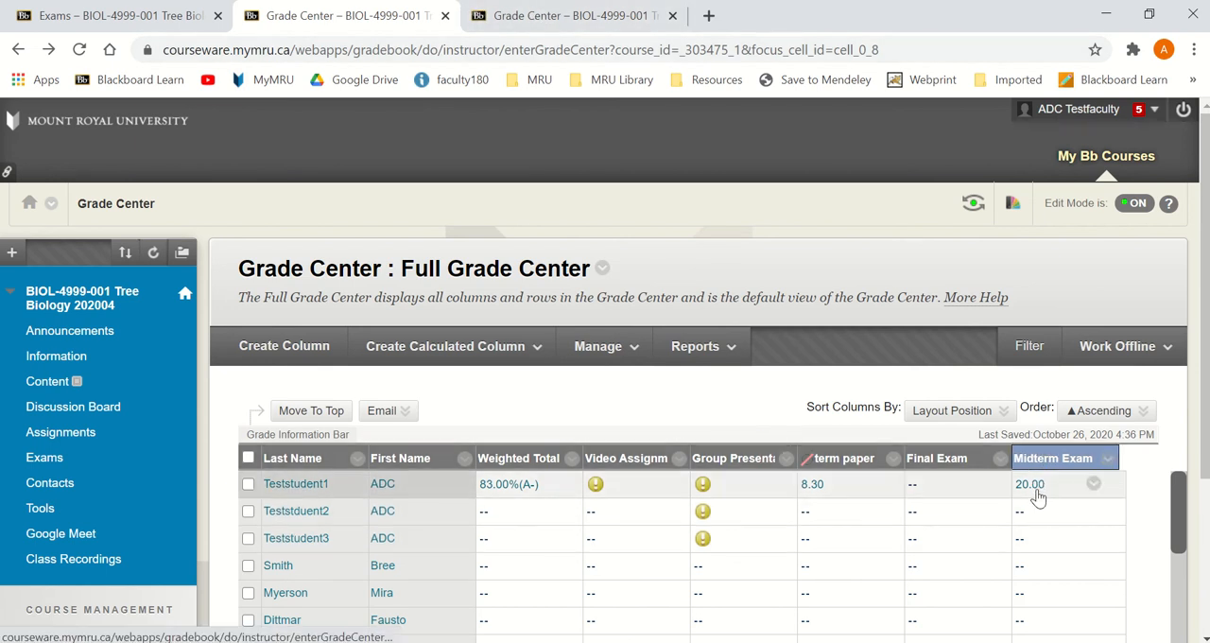
click(1037, 489)
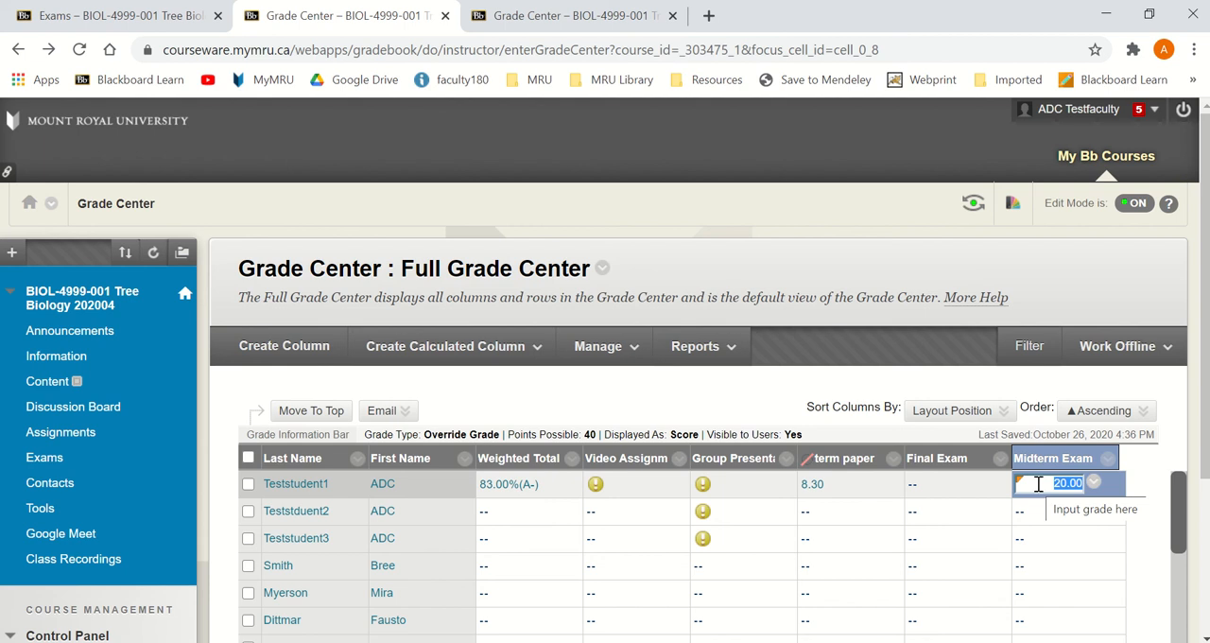
text(30)
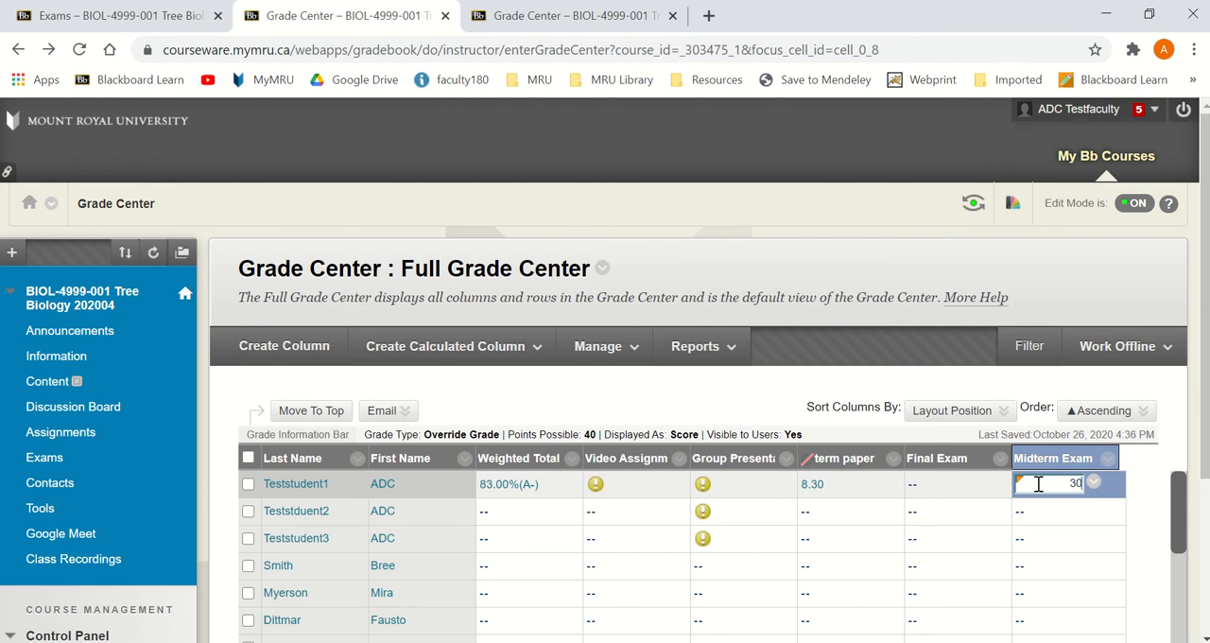
key(Escape)
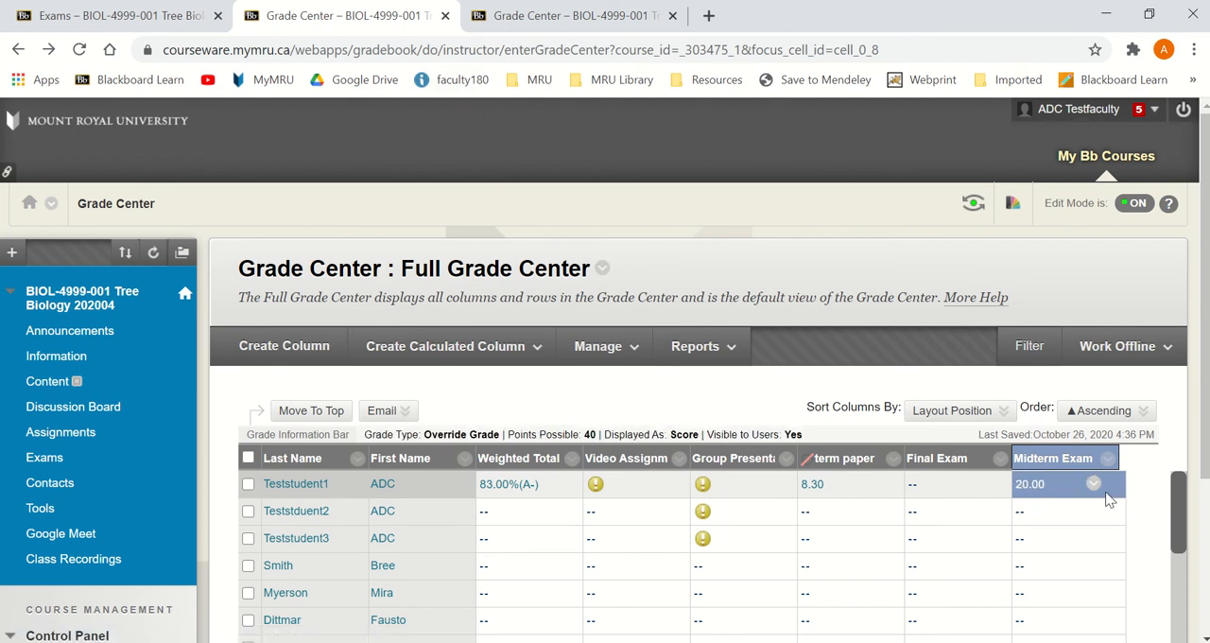
Step: Reopen the student's 10/26/20 Midterm Exam attempt for grading from the Grade Center
click(1094, 484)
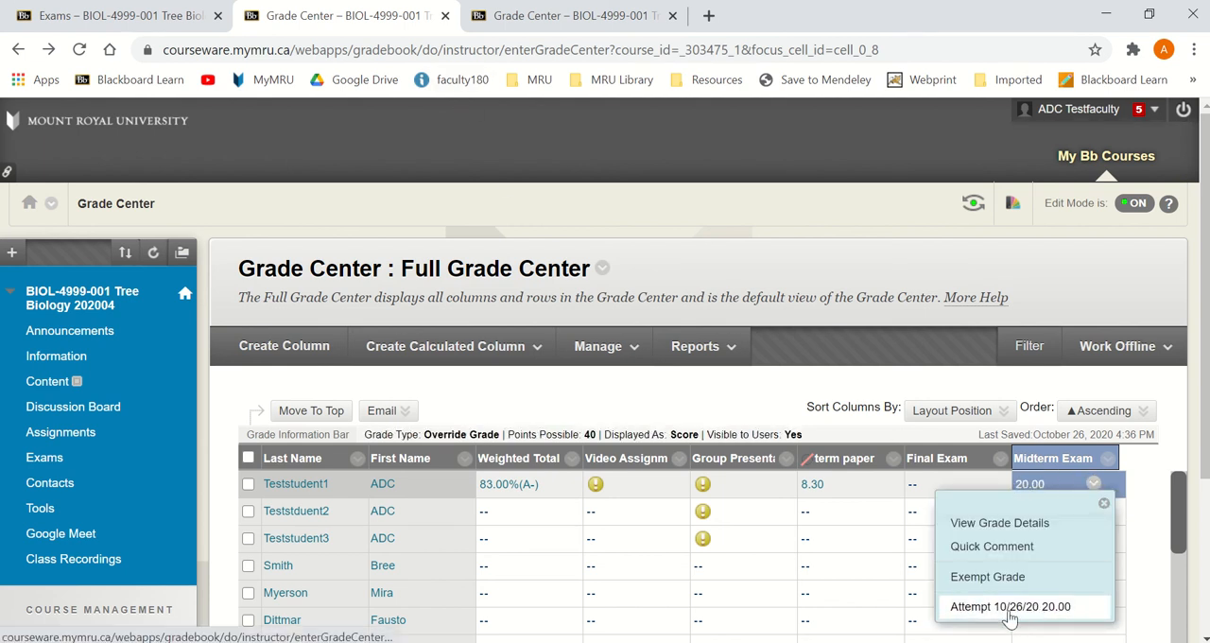
click(1010, 609)
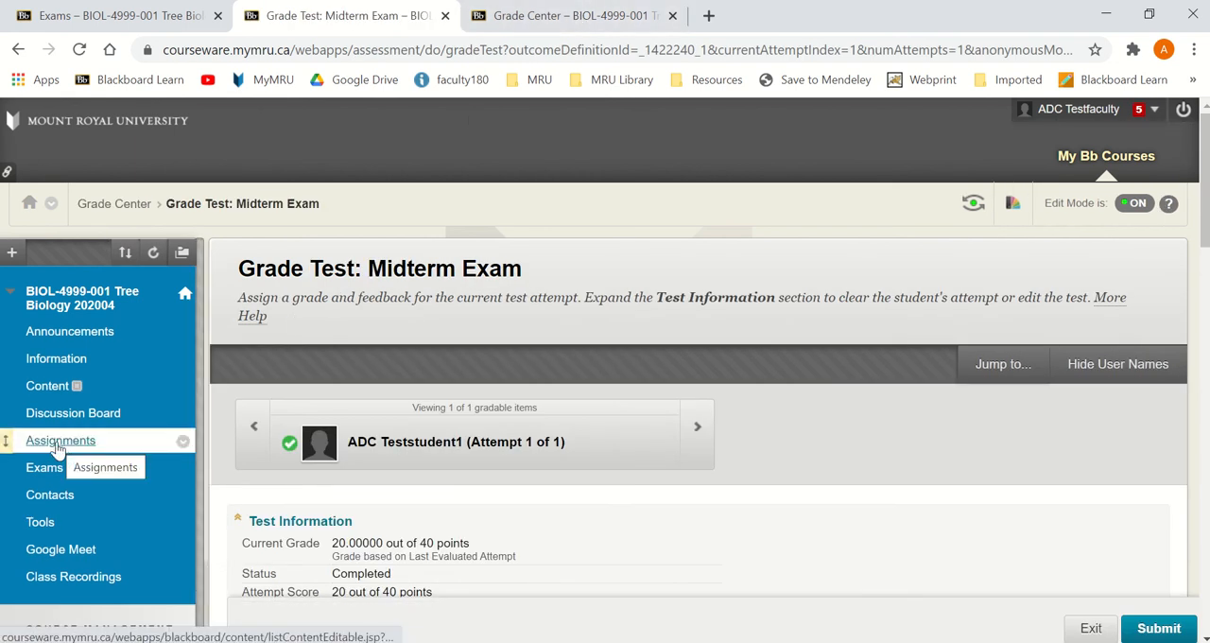
Step: Open the course's Exams area in a new tab and close the Grade Center tab
middle_click(60, 472)
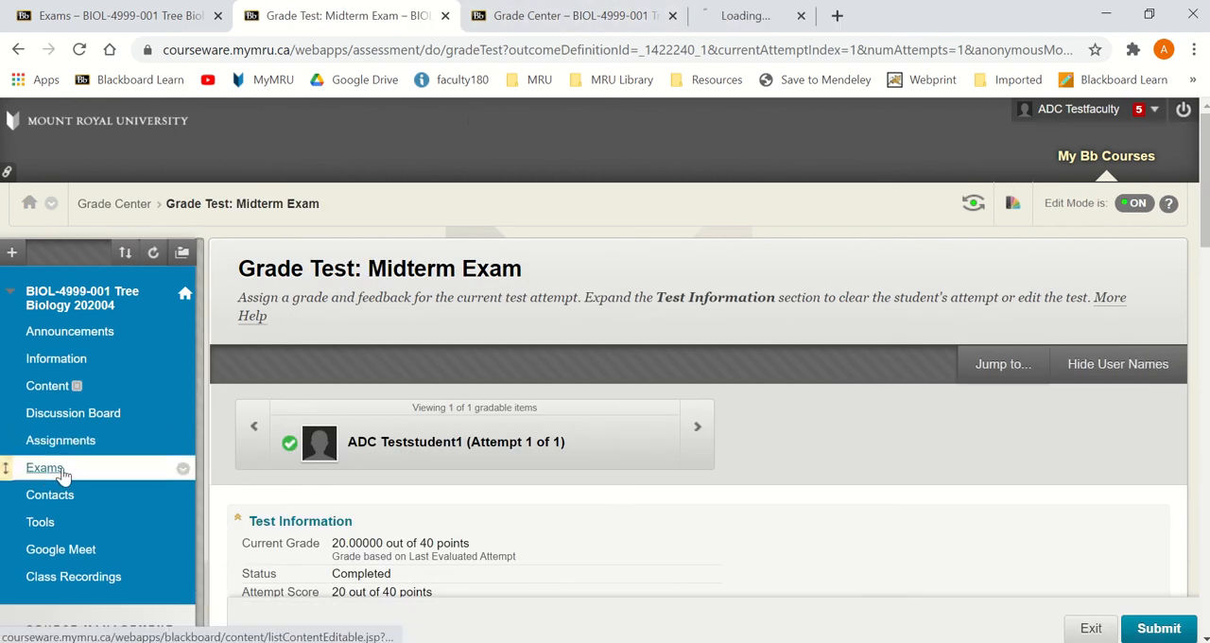
middle_click(584, 32)
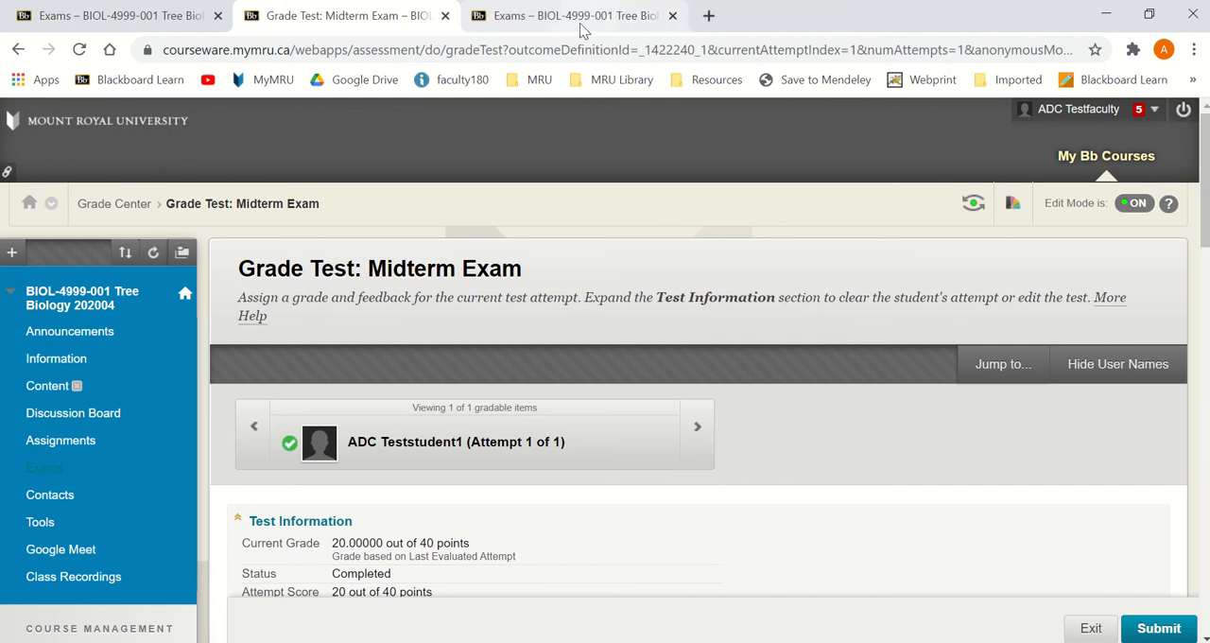
click(581, 26)
Step: Create a new test named Midterm AA in the Exams area, leaving its description and instructions empty
mouse_move(410, 324)
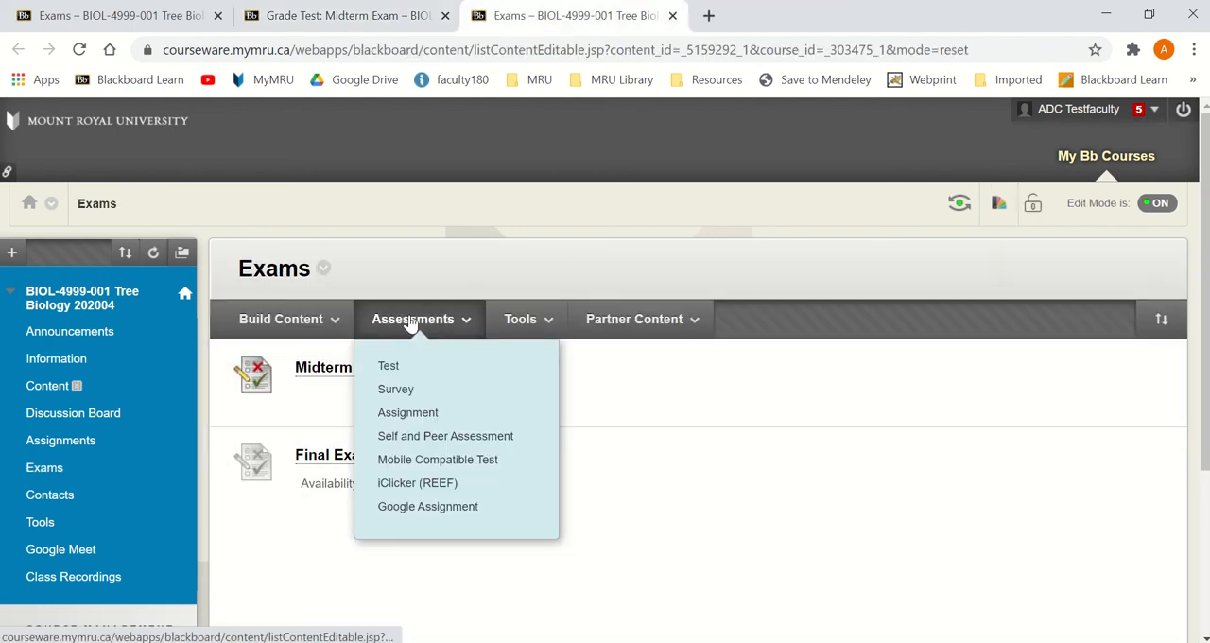
click(412, 367)
scroll(521, 508, down, 2)
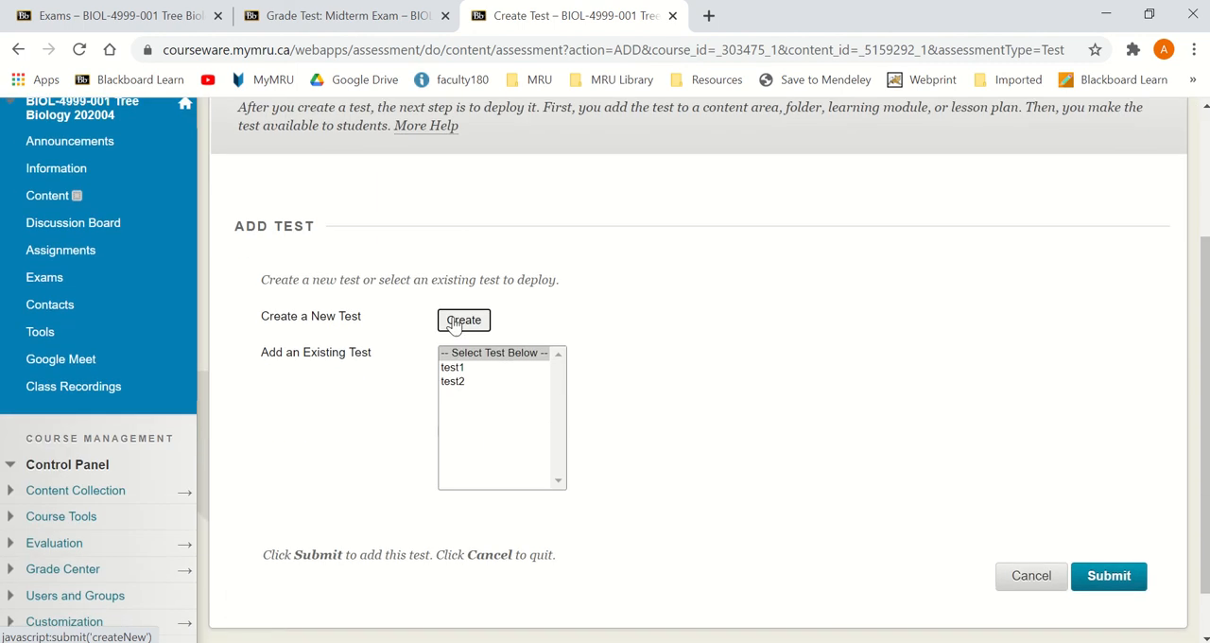
click(463, 321)
text(M)
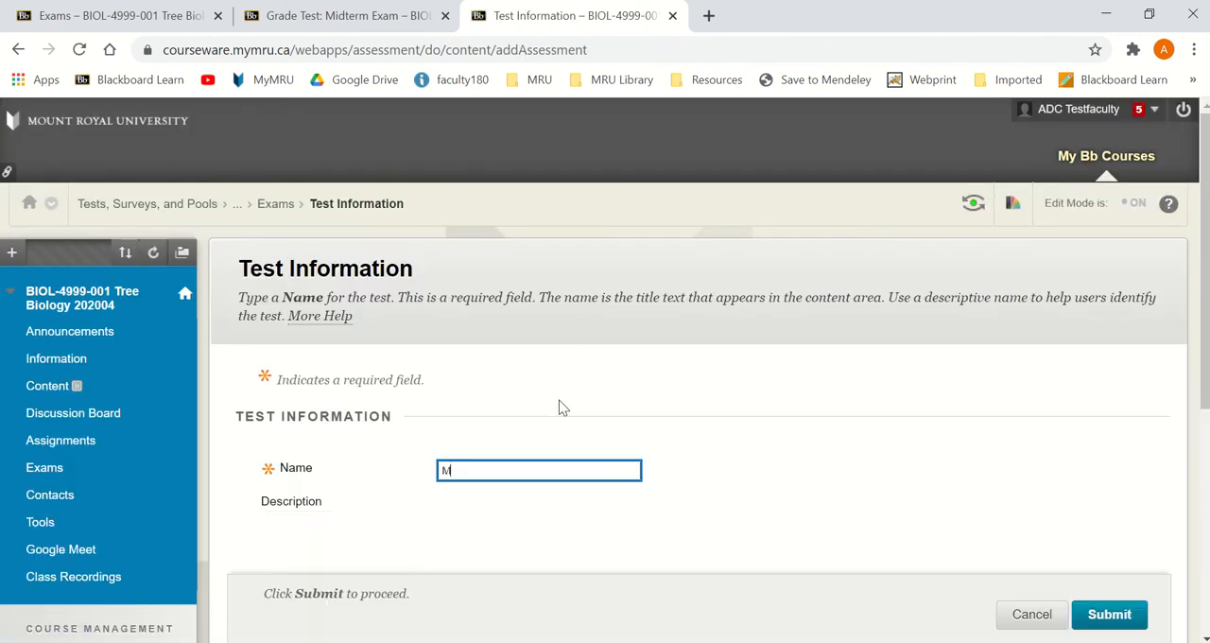
text(idterm AA)
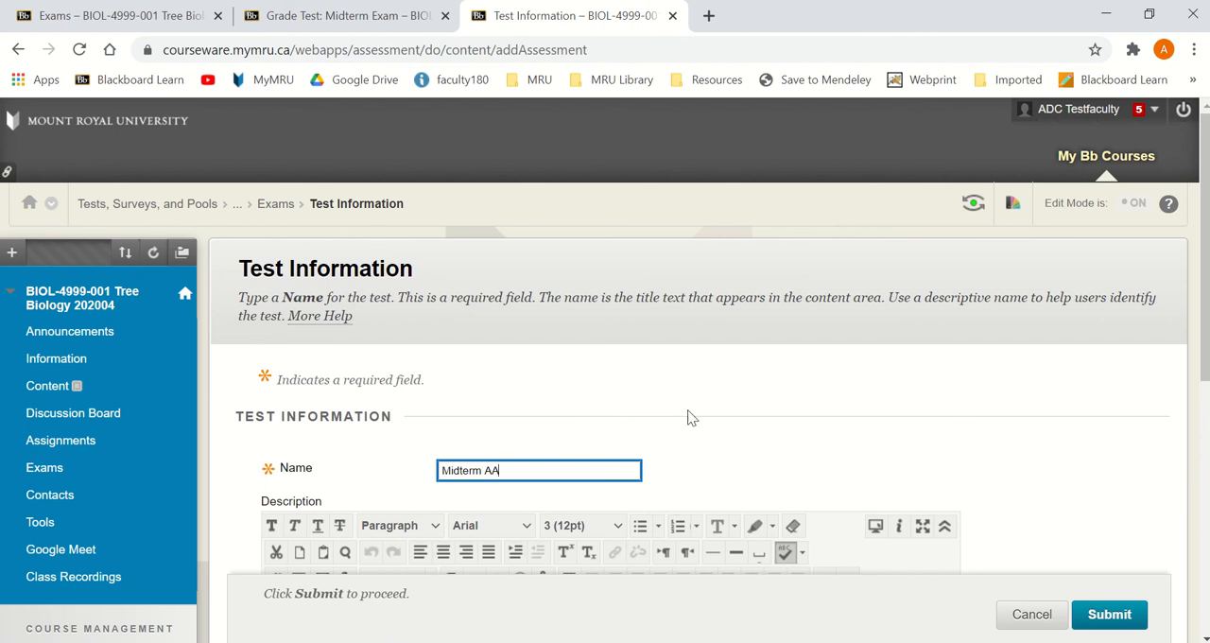
scroll(687, 417, down, 2)
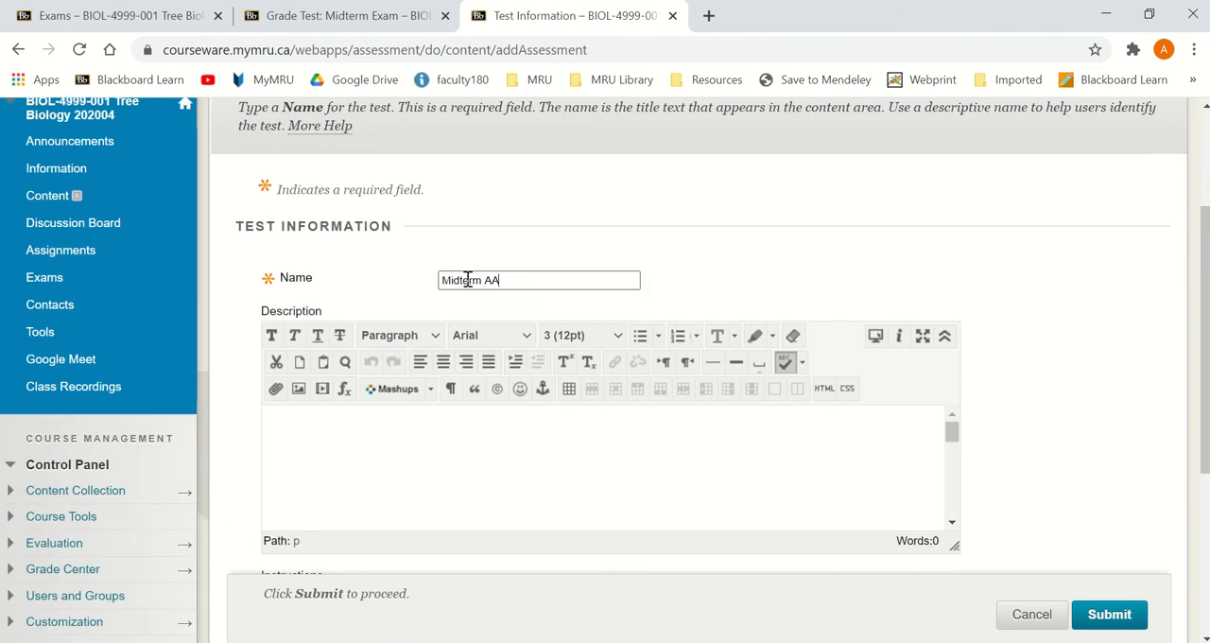
scroll(1078, 567, down, 2)
click(1101, 615)
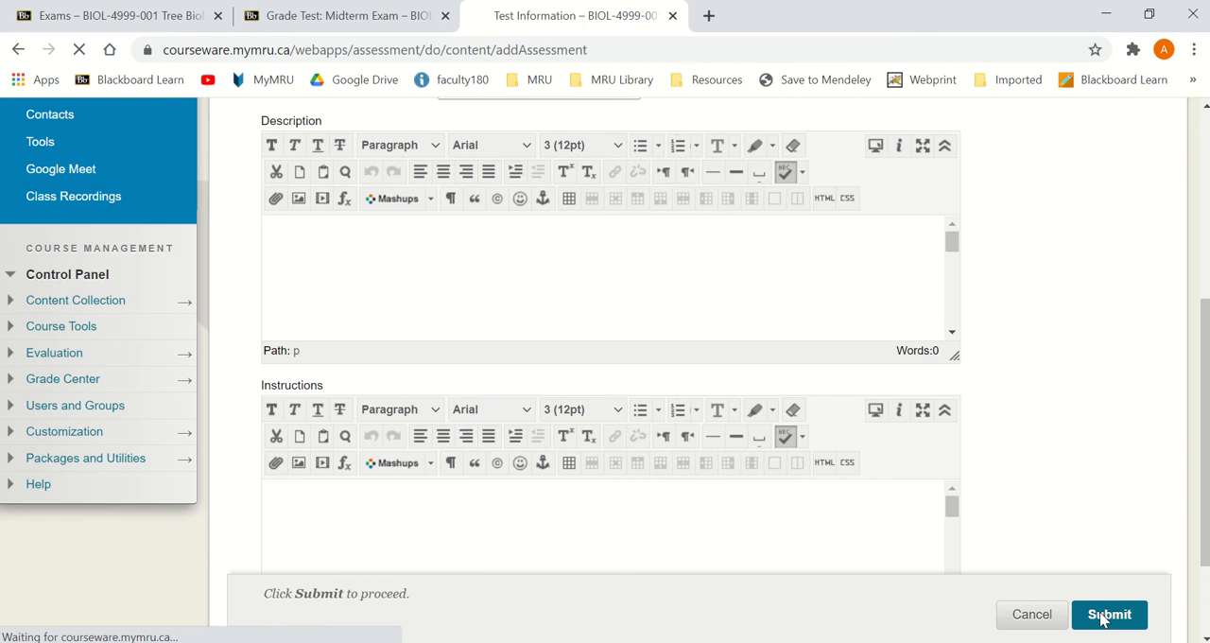
Step: Open Find Questions for reusing questions in Midterm AA and show those from the FinalExam pool
click(443, 386)
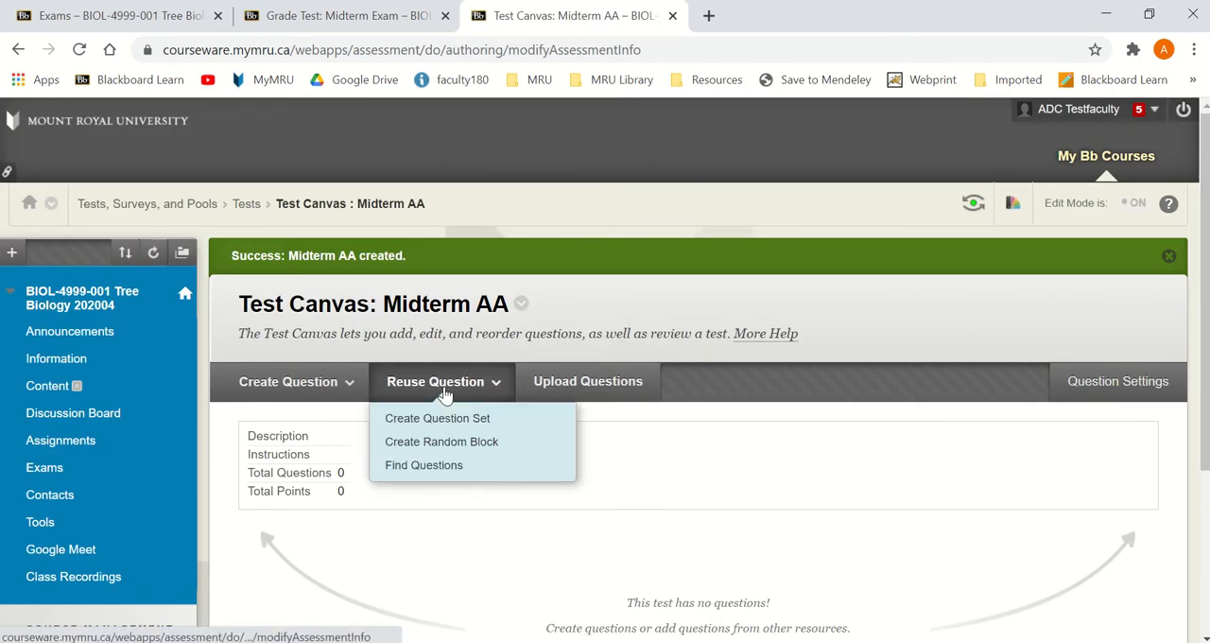
click(449, 472)
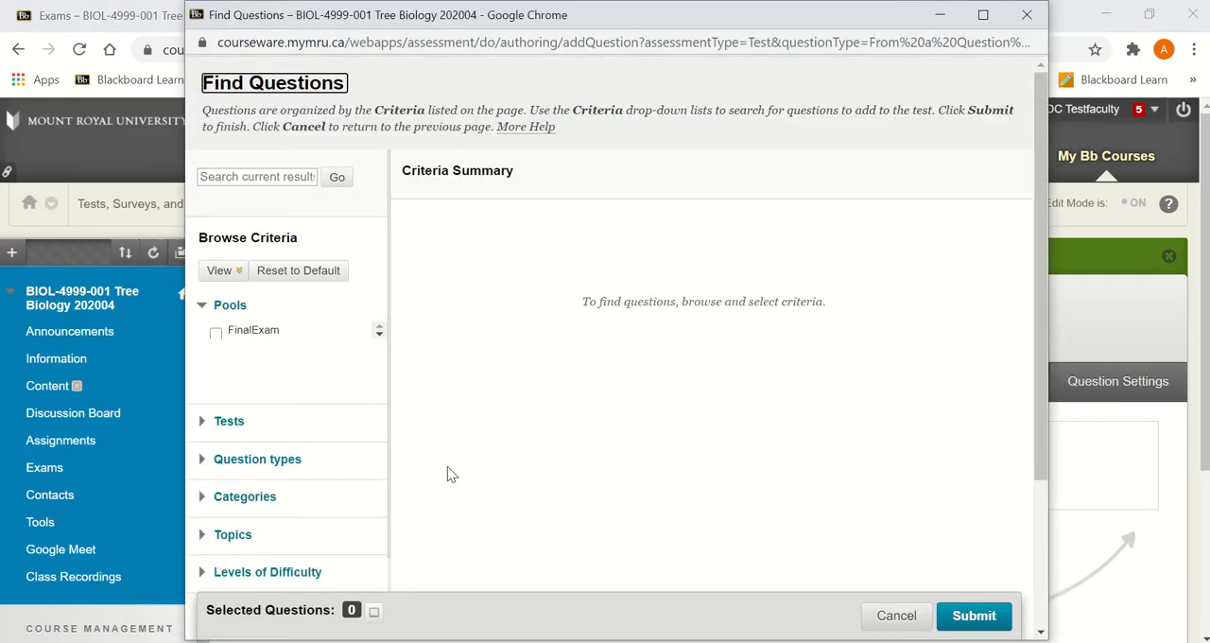
click(216, 334)
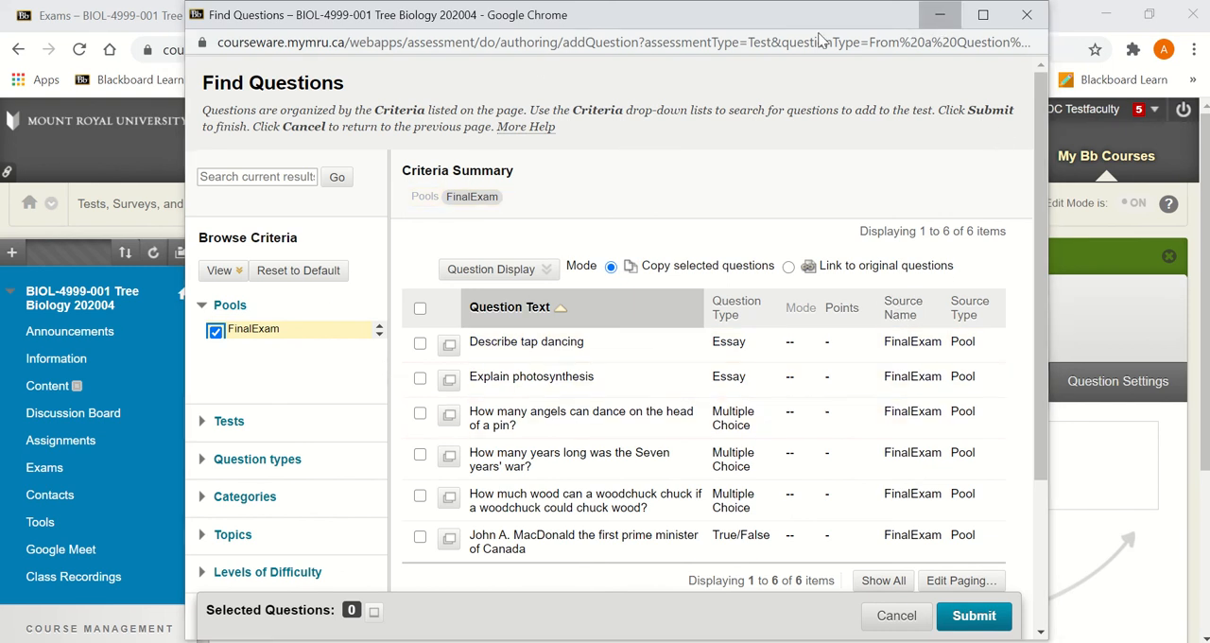
Step: Check the student's Midterm Exam attempt for unanswered questions and return to the question finder
click(940, 16)
click(340, 15)
scroll(453, 427, down, 1)
scroll(453, 427, down, 15)
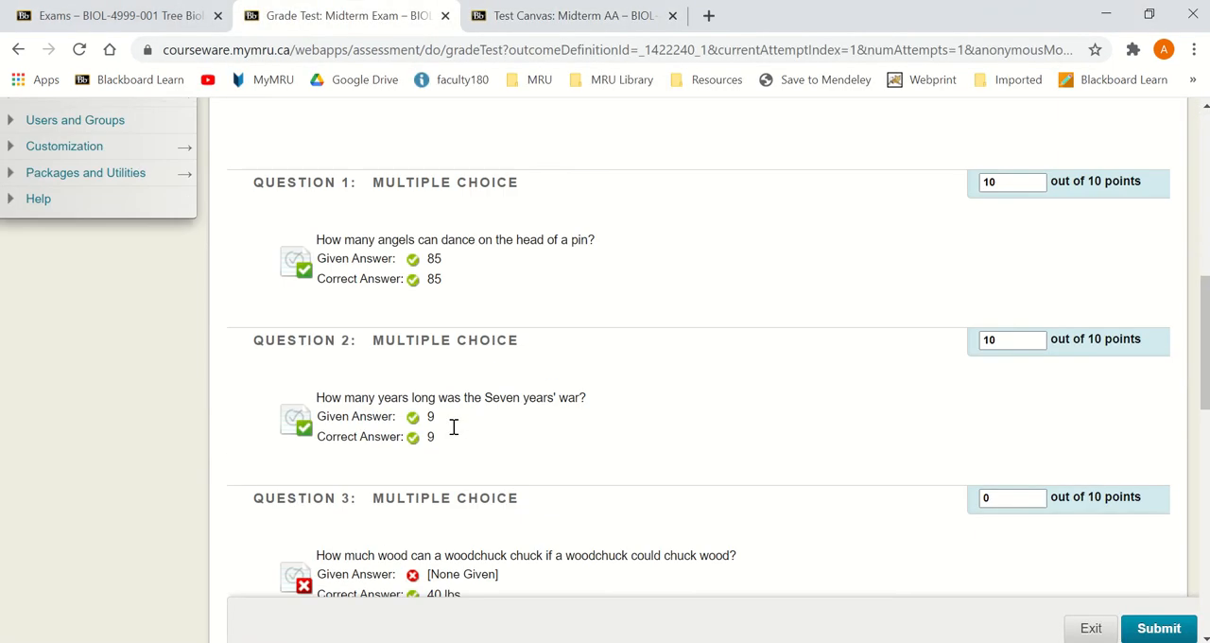
scroll(454, 391, up, 2)
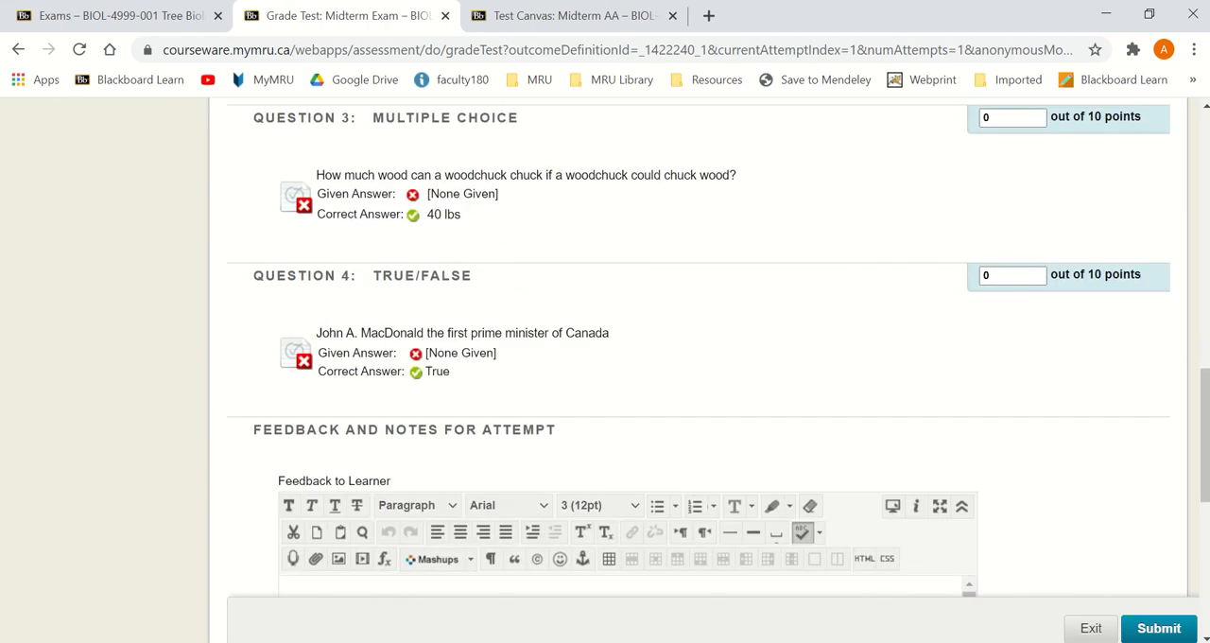
click(806, 641)
click(879, 612)
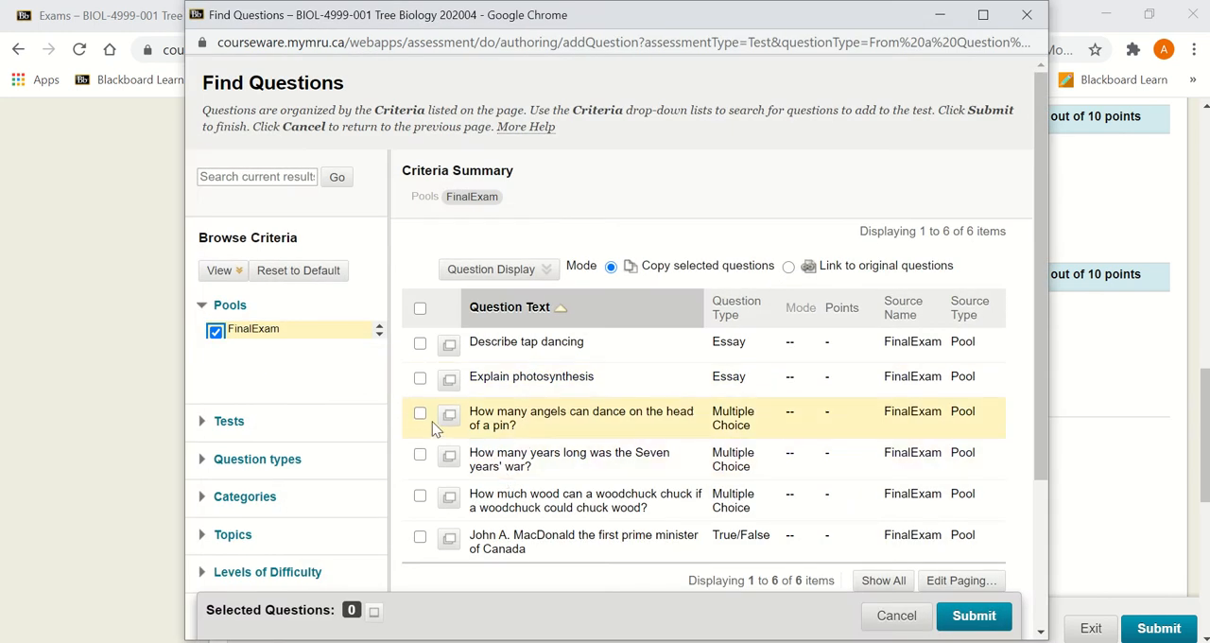
Step: Copy the woodchuck multiple-choice question and the John A. MacDonald true/false question from the FinalExam pool into Midterm AA
click(420, 497)
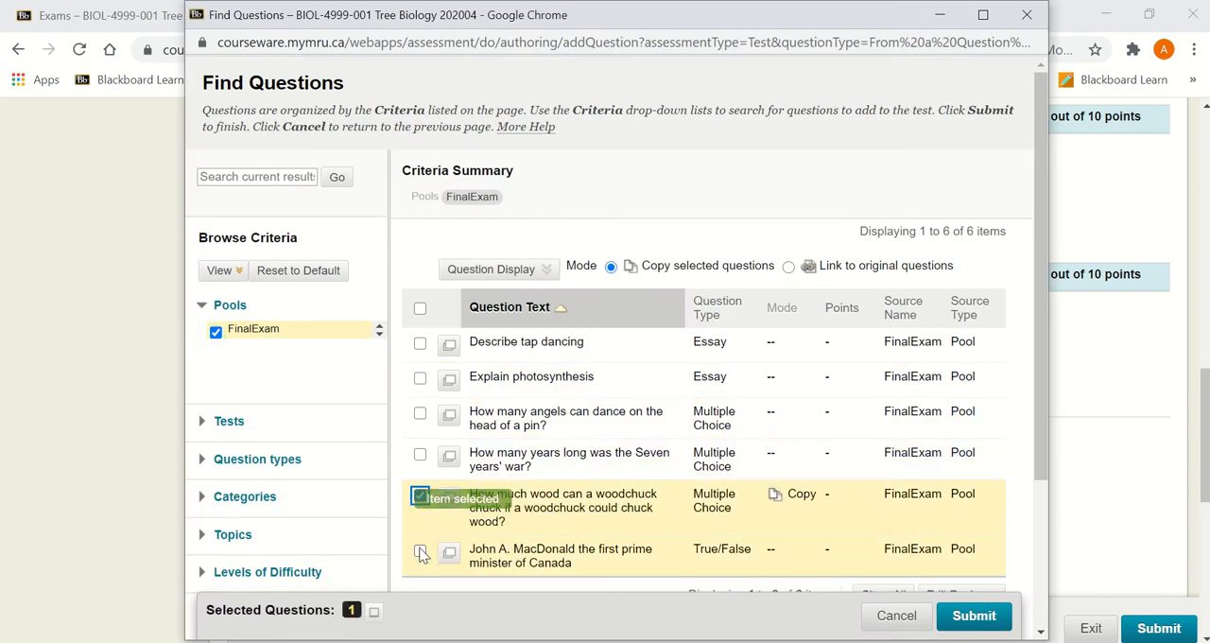
click(420, 550)
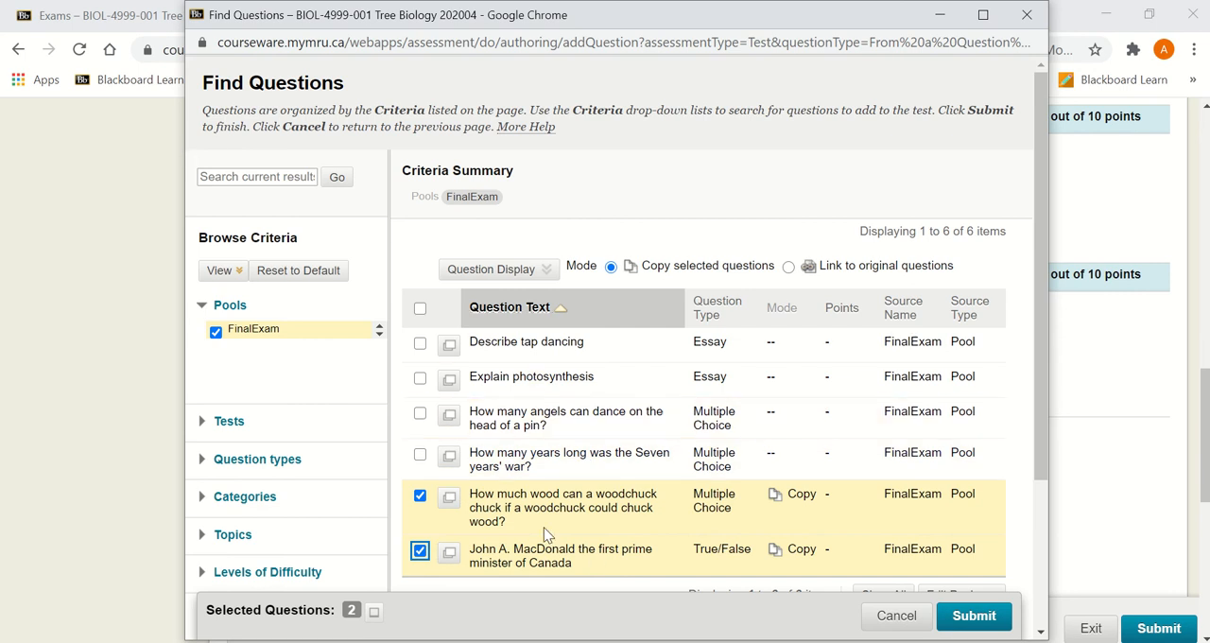
scroll(923, 502, down, 3)
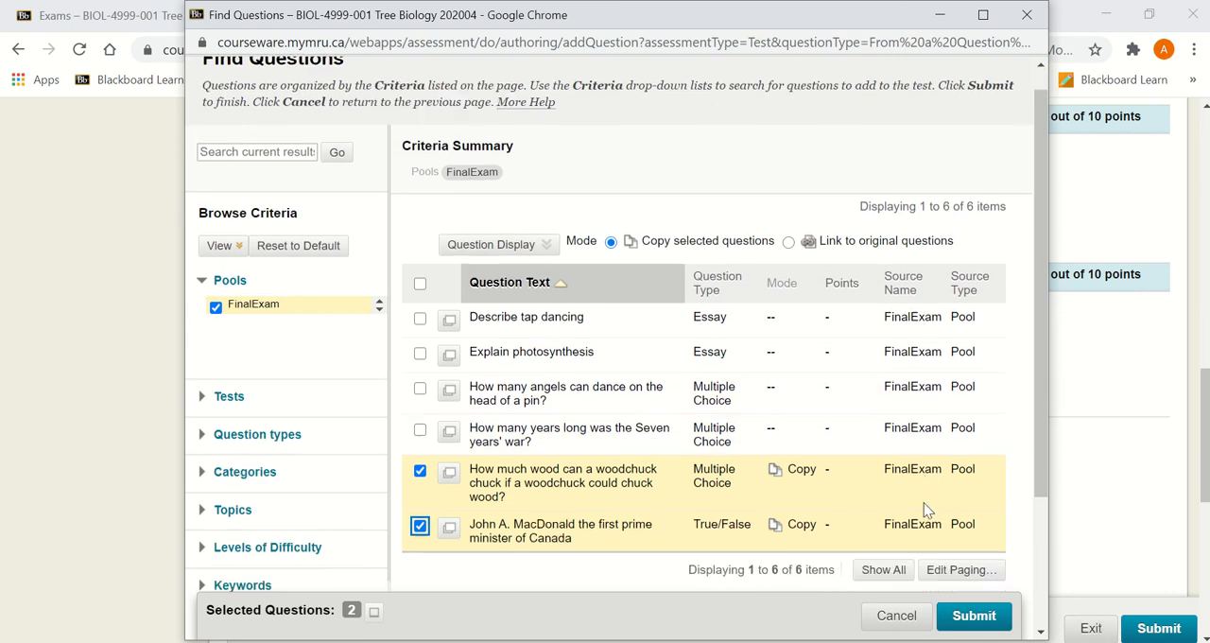
scroll(932, 413, up, 3)
scroll(838, 481, down, 3)
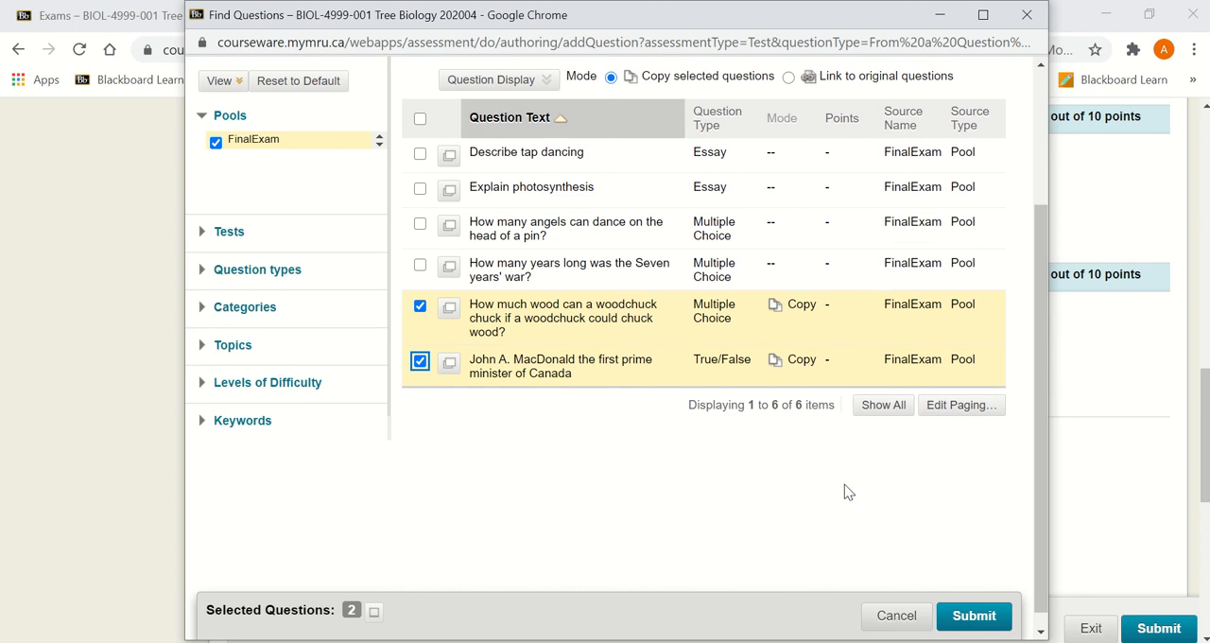
click(945, 405)
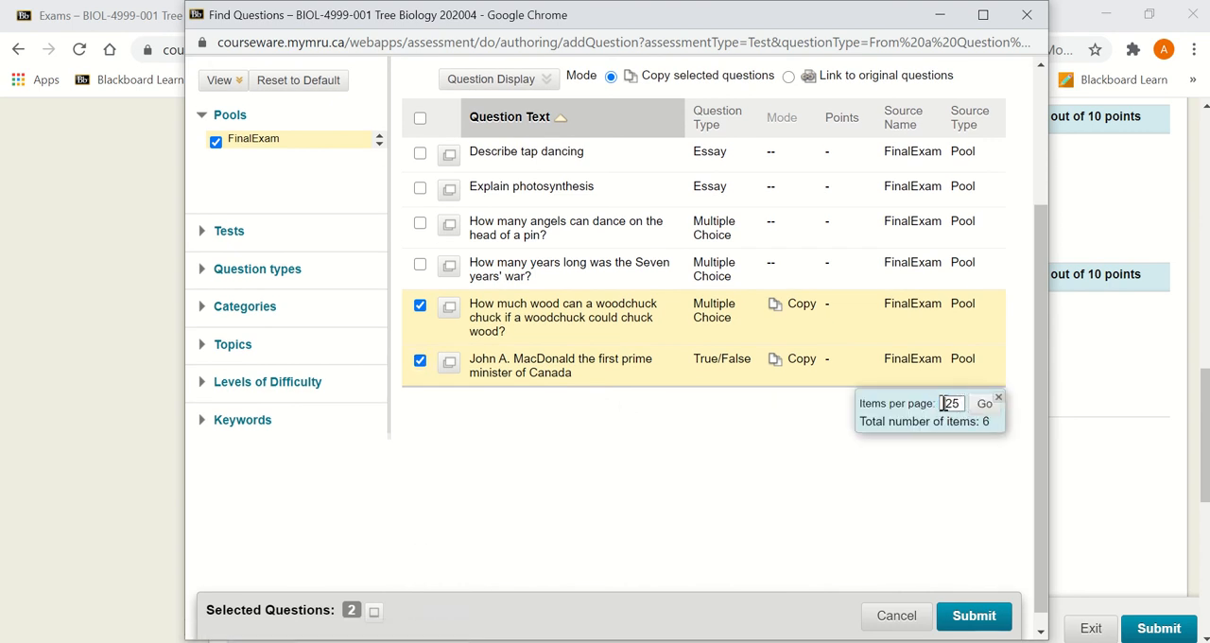
click(999, 399)
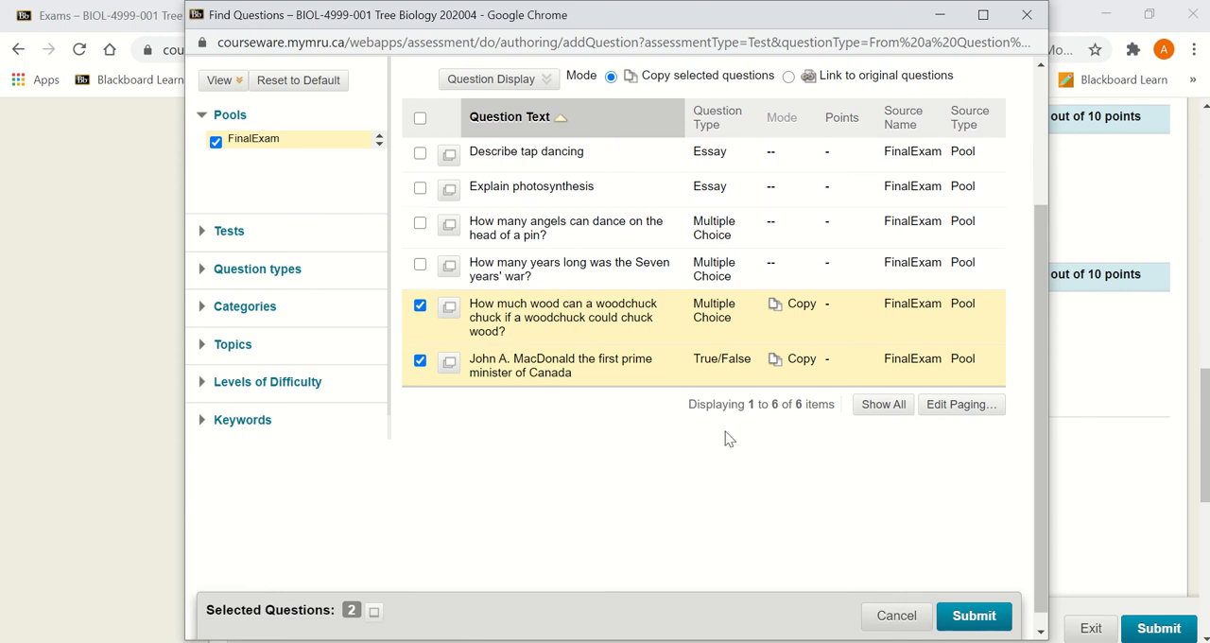
click(974, 617)
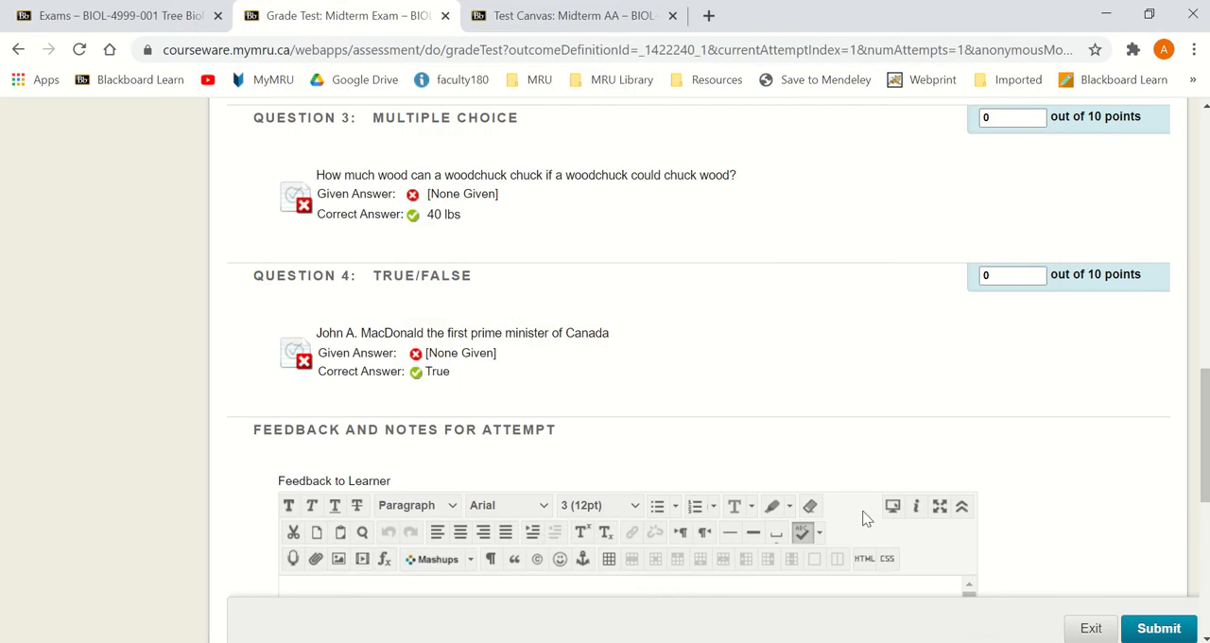
Step: Review the copied questions, their answers and points on the Midterm AA test canvas
click(594, 19)
scroll(610, 484, down, 4)
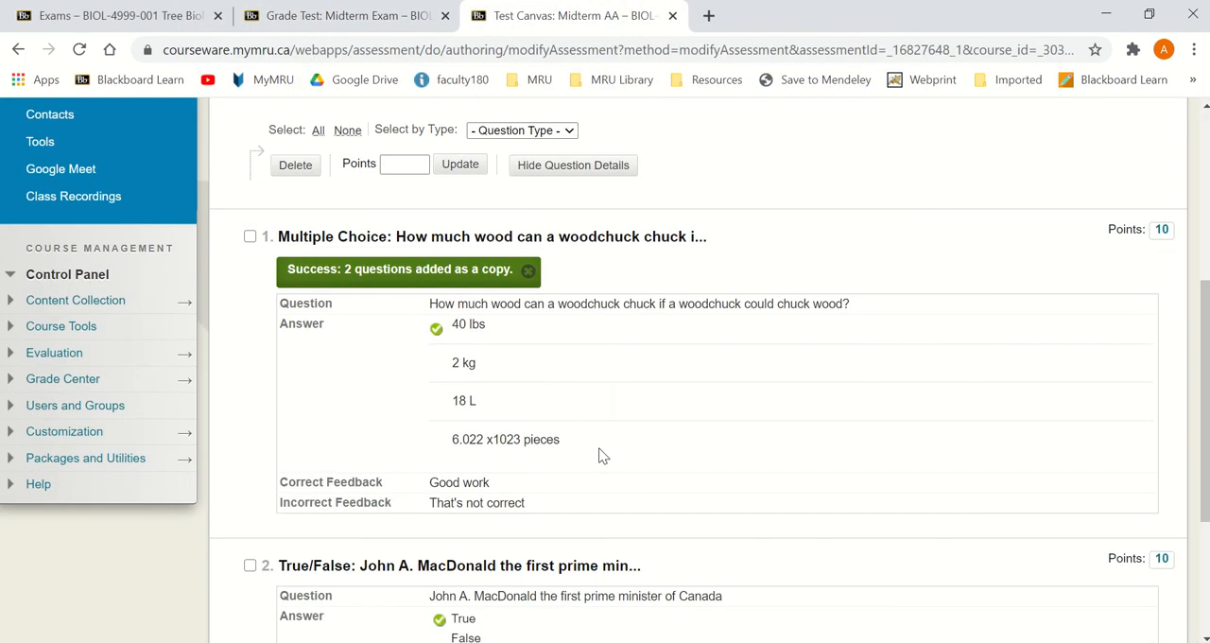
scroll(469, 464, down, 3)
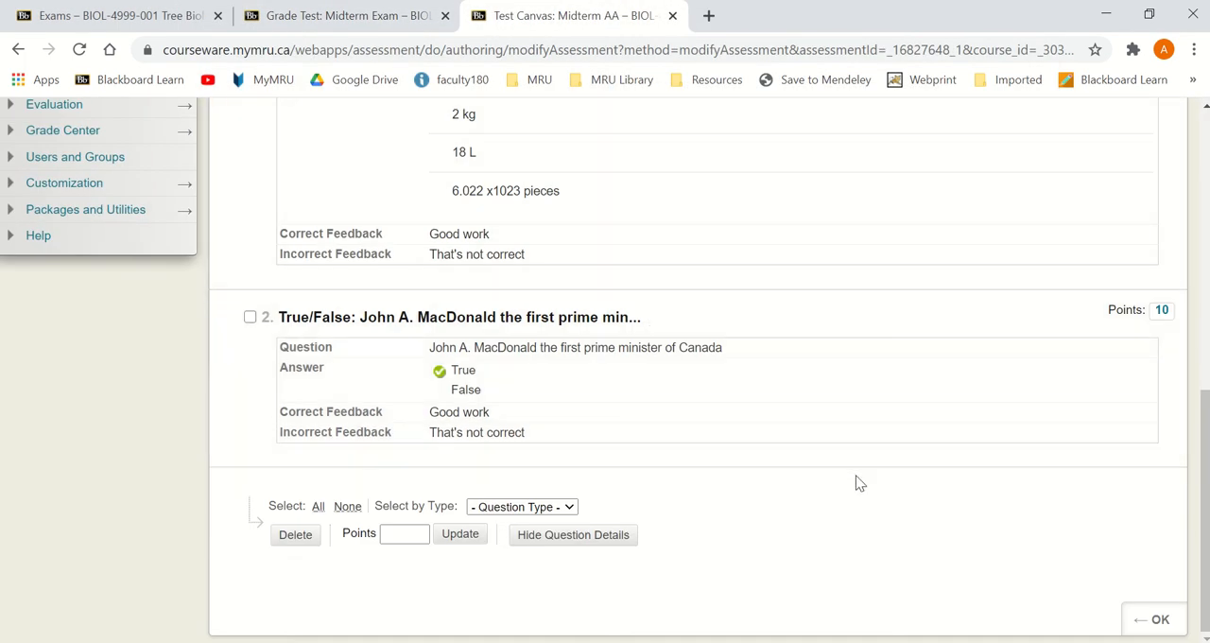
scroll(856, 474, up, 3)
scroll(993, 567, down, 3)
Step: Finish editing the test canvas and add Midterm AA to the Exams area
click(1152, 620)
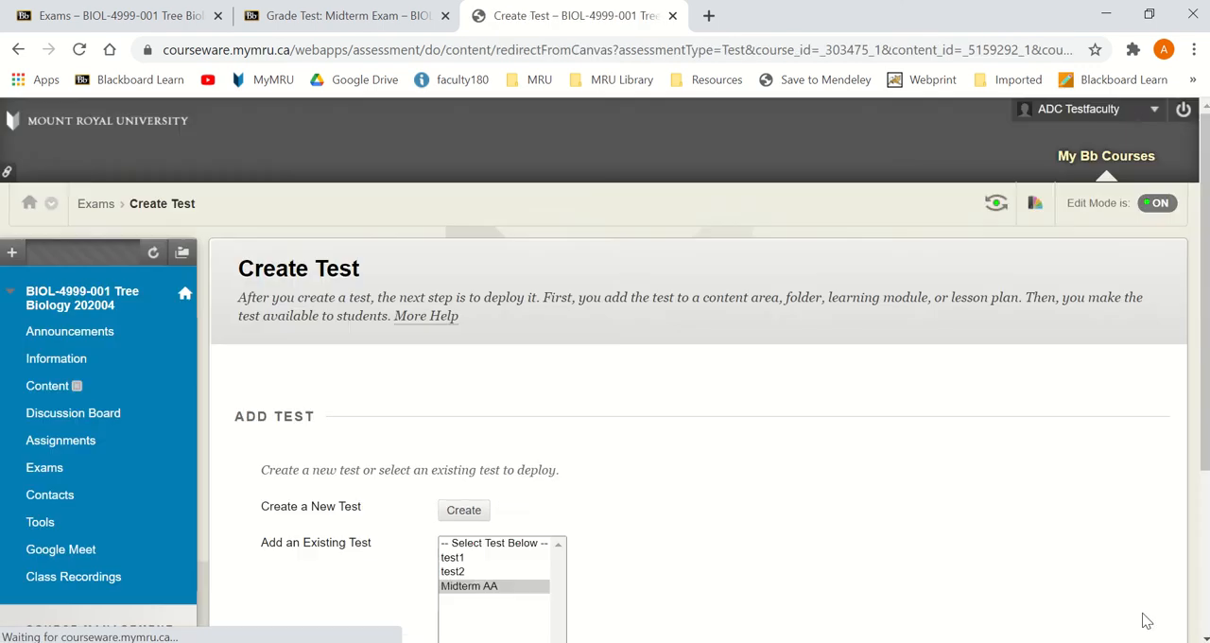
scroll(774, 474, down, 2)
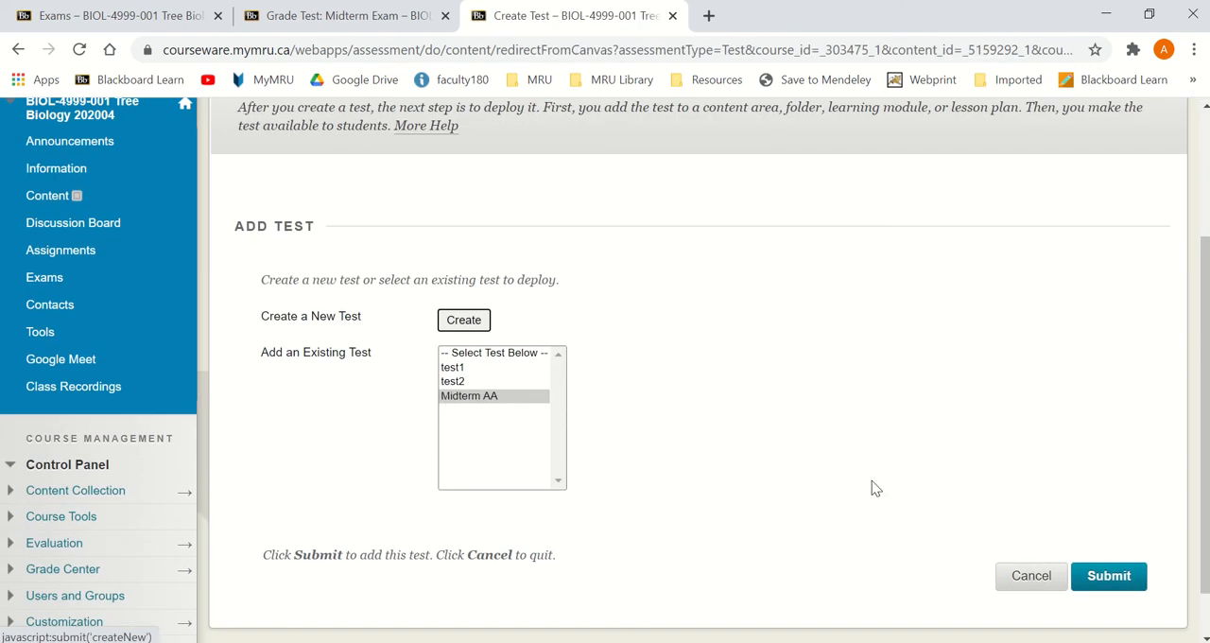
click(1109, 577)
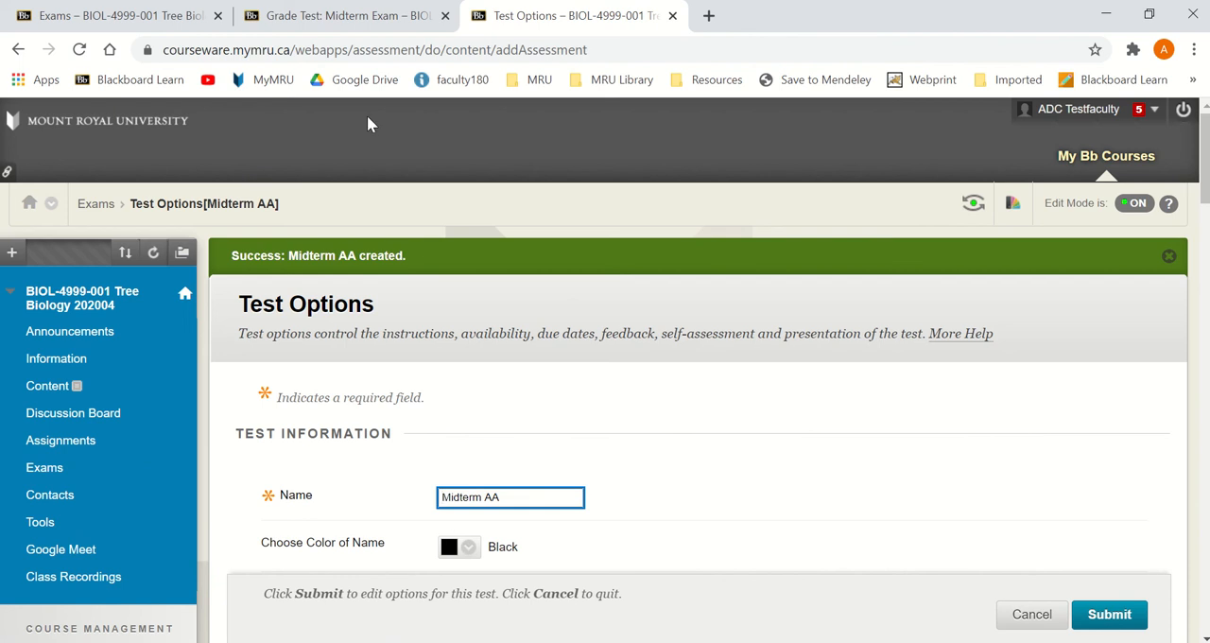
Step: Return to the student's Midterm Exam attempt page and open the Full Grade Center from there
click(348, 17)
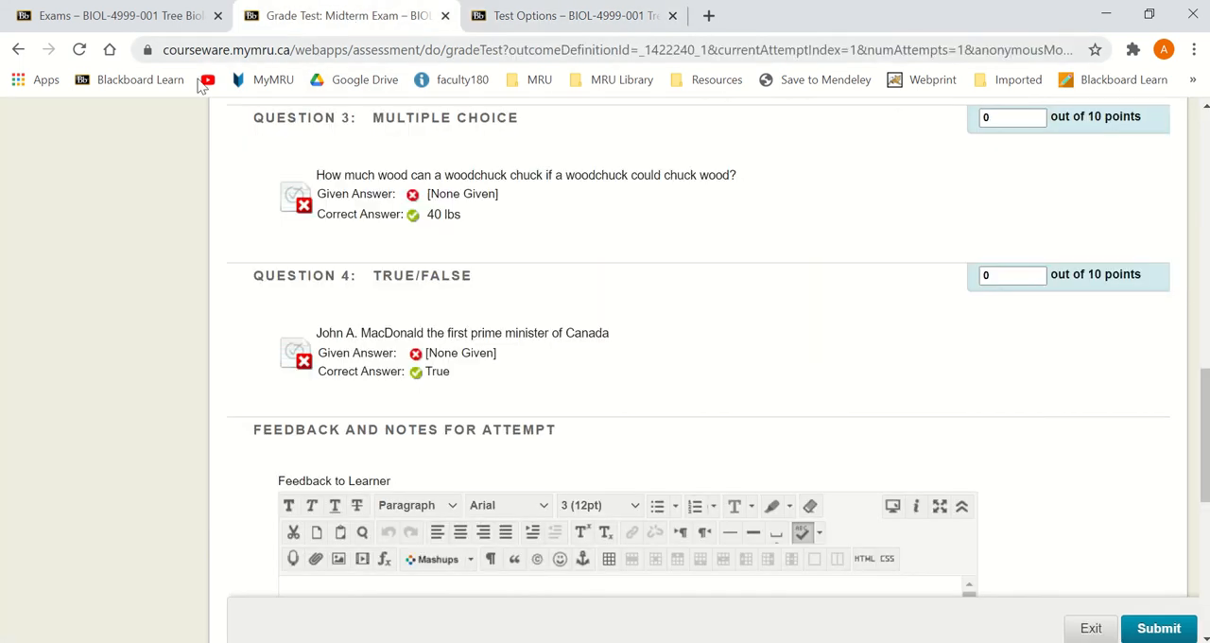
scroll(236, 346, up, 11)
scroll(236, 346, down, 3)
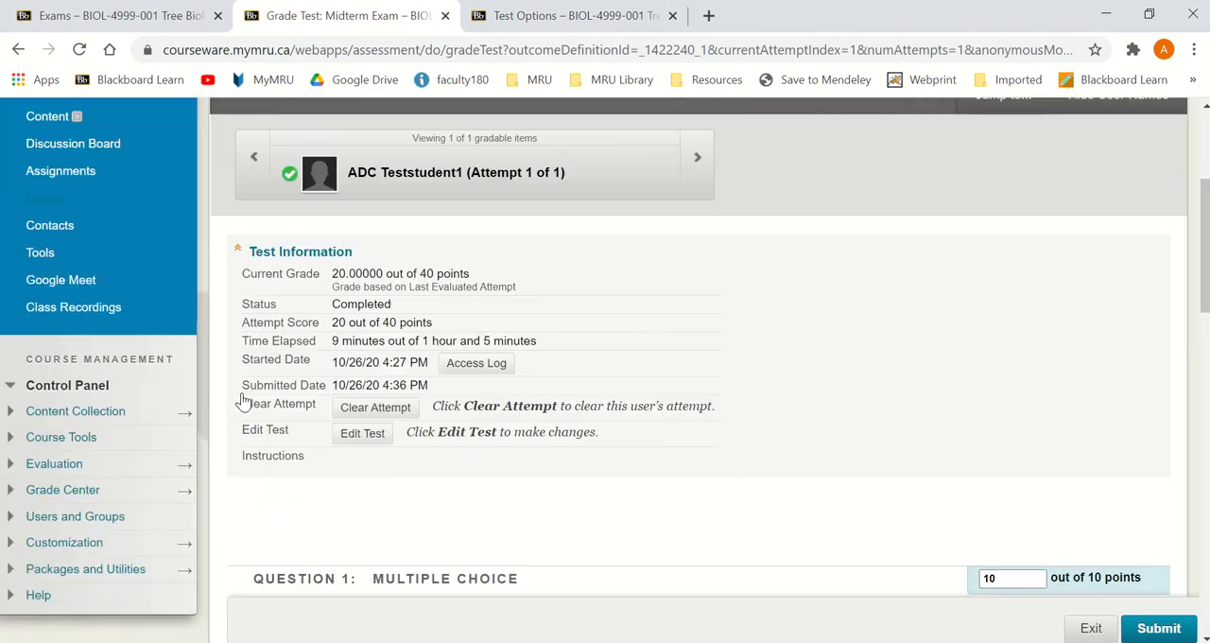
click(181, 285)
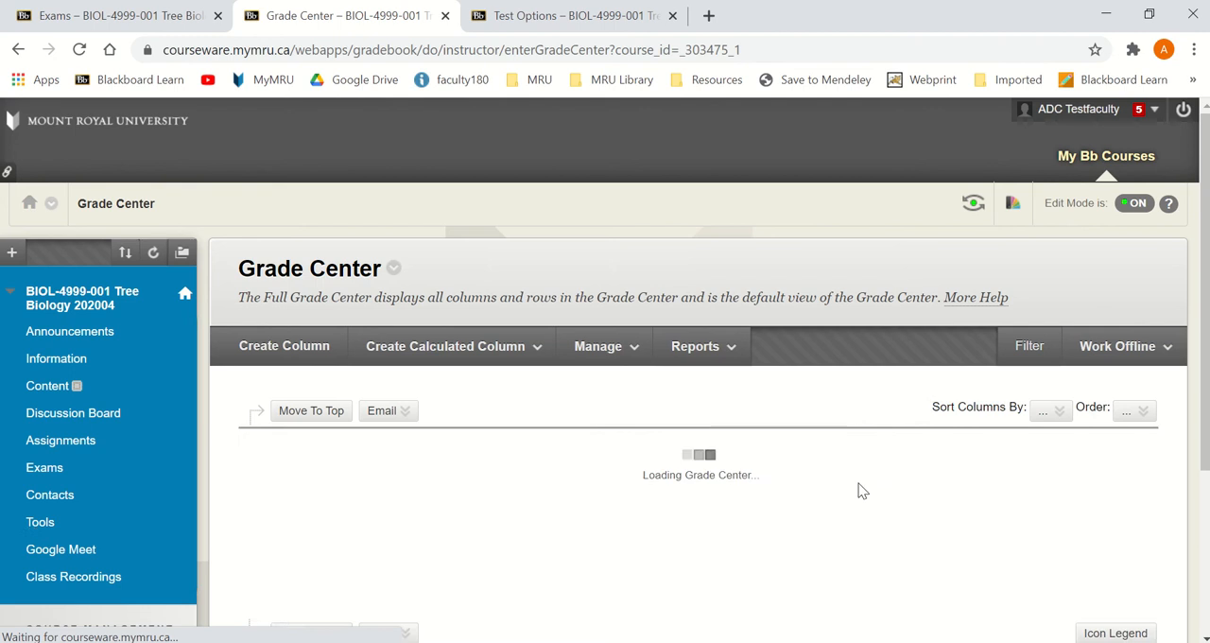
Step: Hide the Midterm AA column from students in the Full Grade Center
scroll(1144, 533, down, 1)
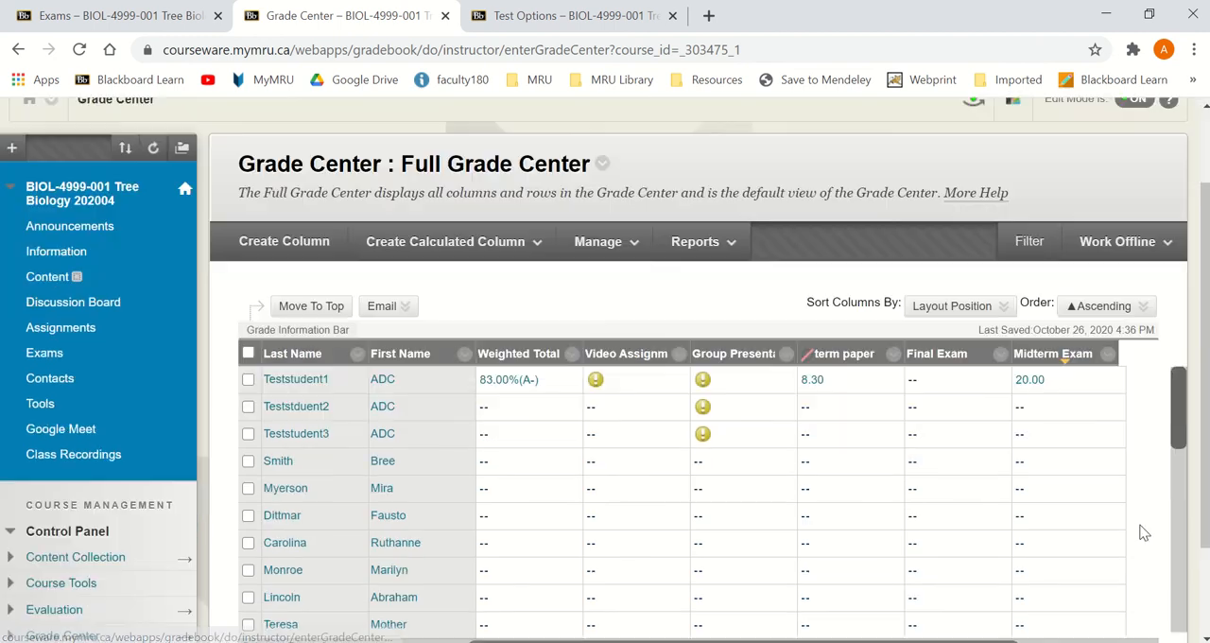
scroll(1144, 532, down, 2)
click(1061, 525)
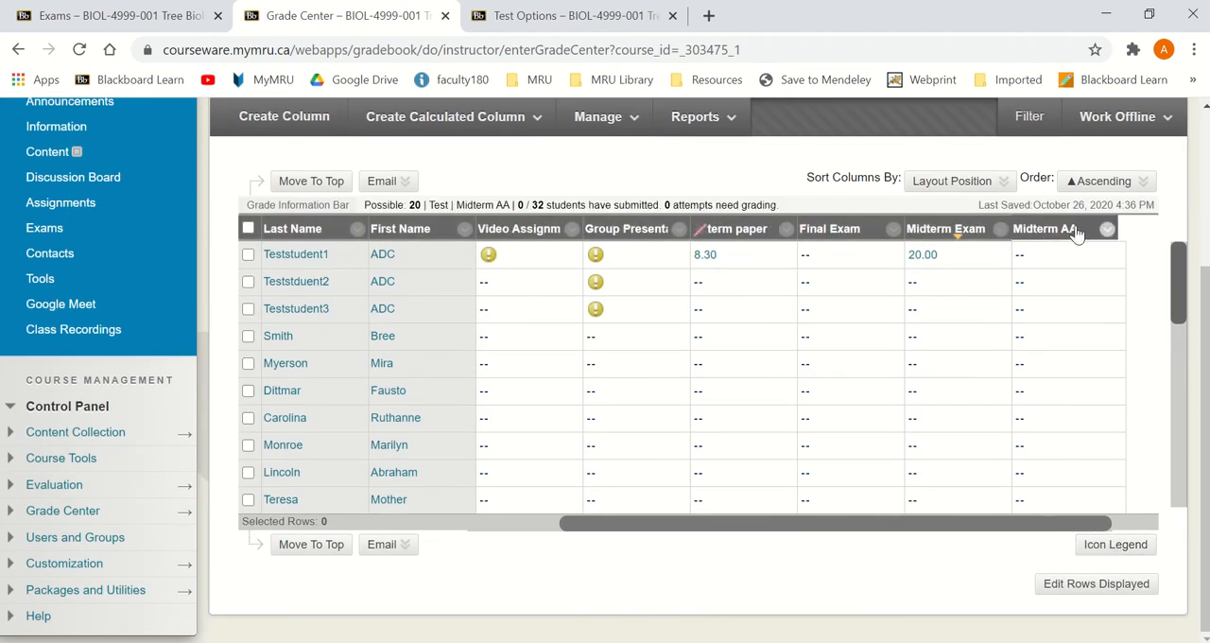
click(1107, 229)
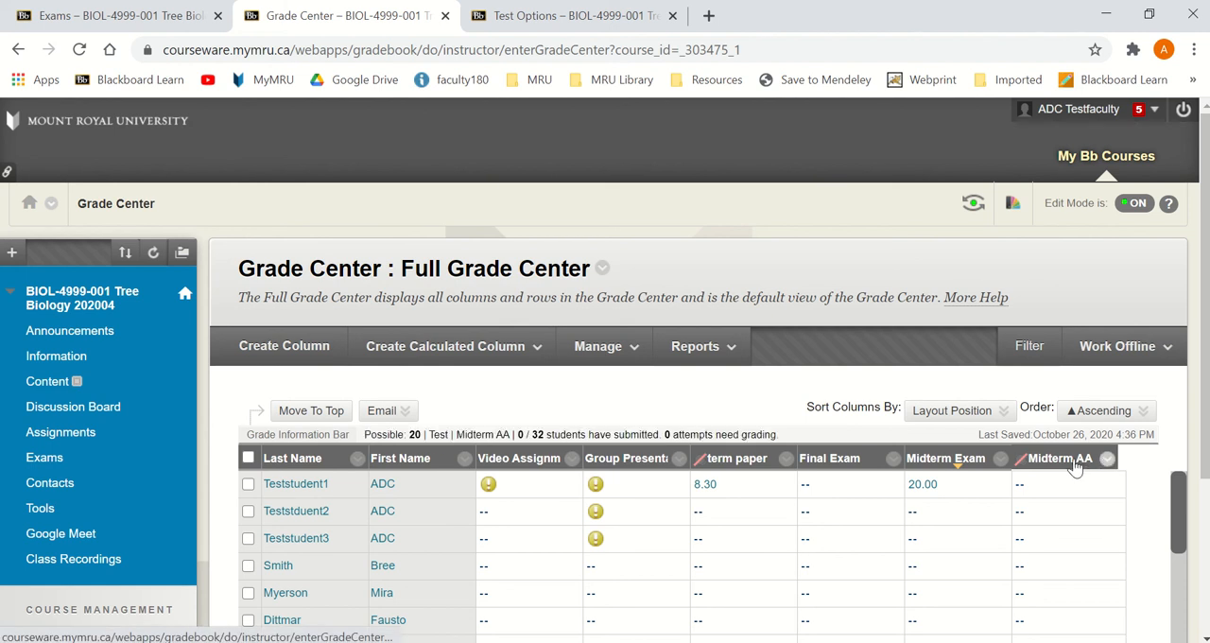
Step: Return to the Midterm AA test options and set the test to display until 10/25/2020 at 04:40 PM
click(498, 21)
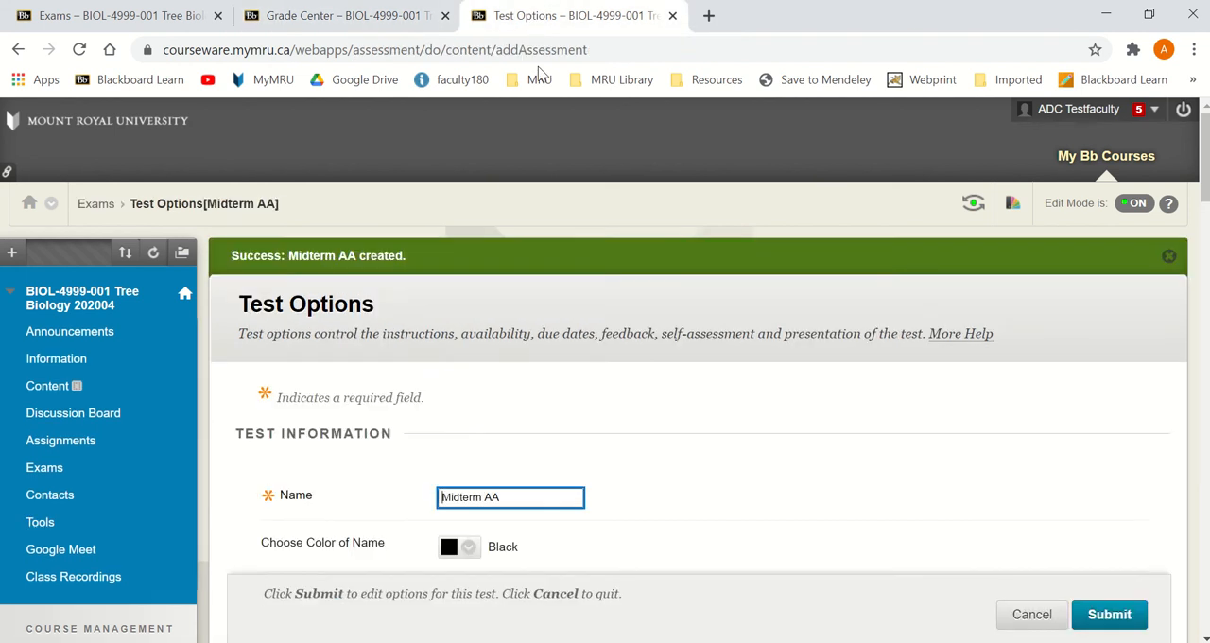
scroll(666, 425, down, 4)
scroll(666, 428, down, 2)
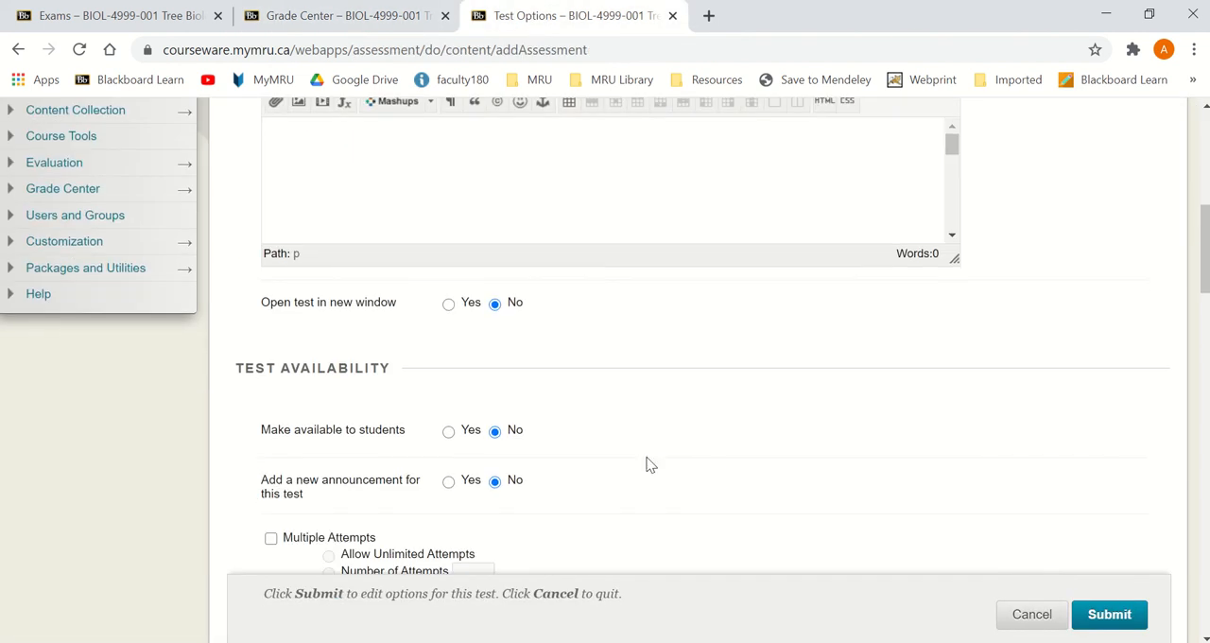
scroll(621, 452, down, 7)
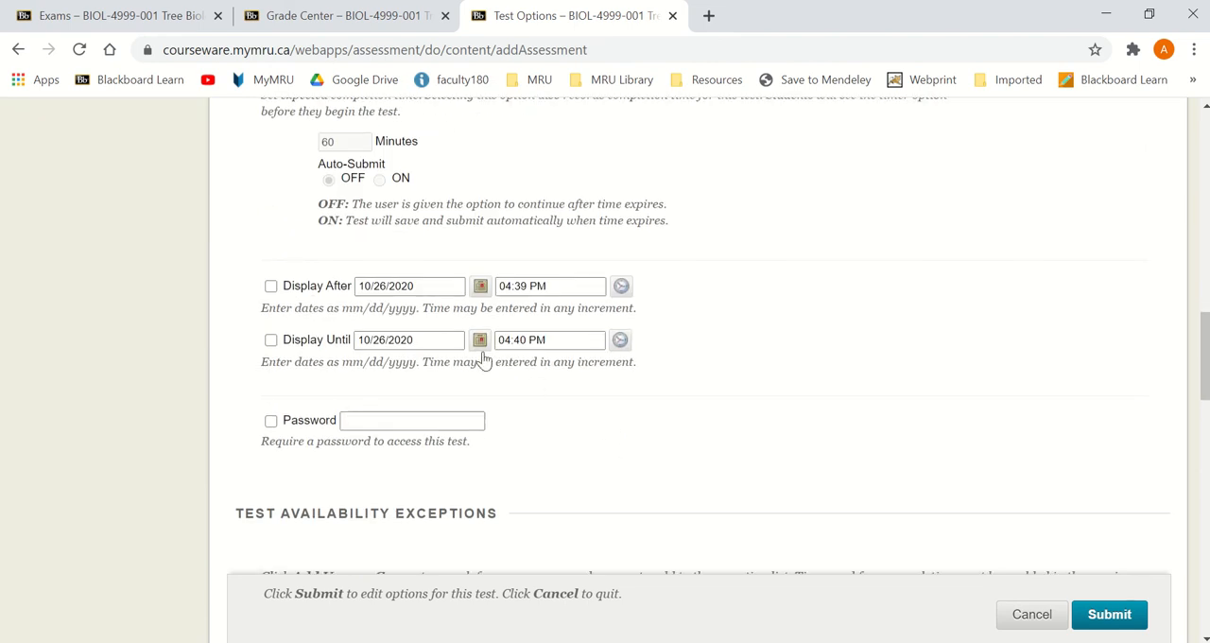
click(479, 340)
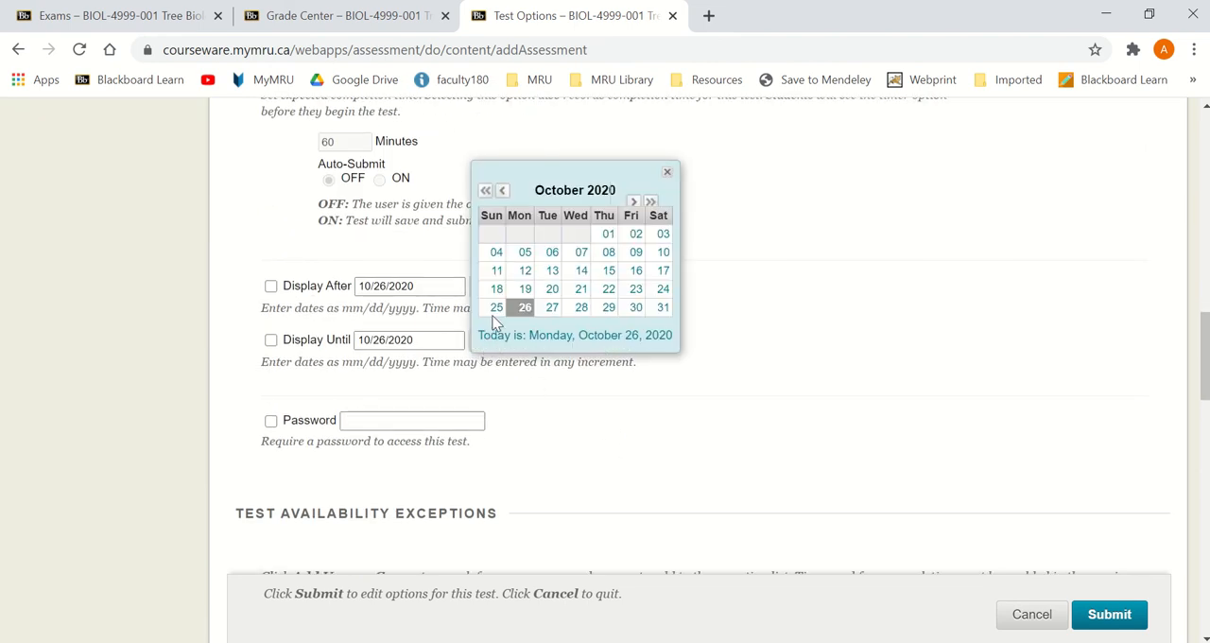
click(497, 307)
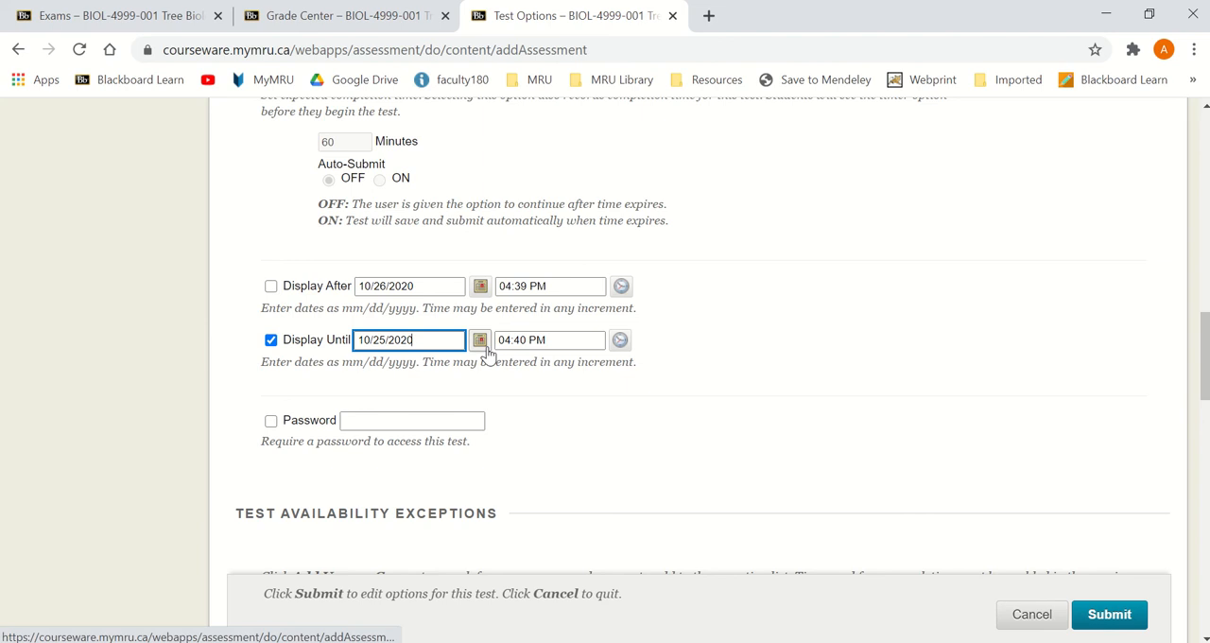
Step: Add the first student in the user list to the test availability exceptions
scroll(613, 440, down, 4)
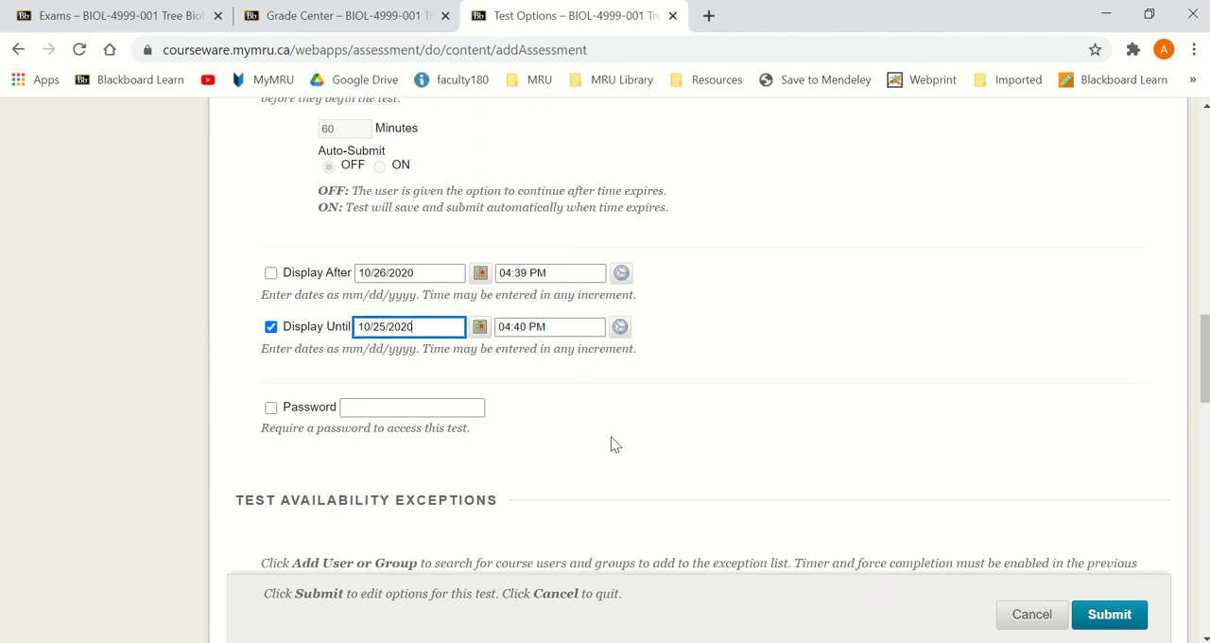
click(339, 289)
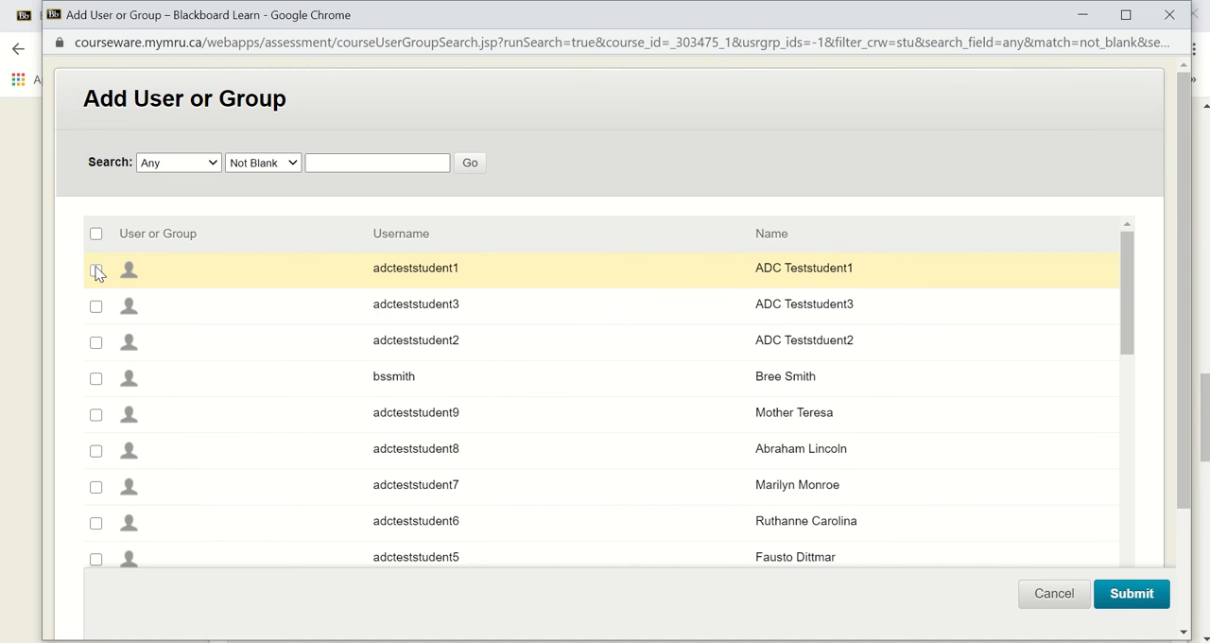
click(96, 270)
click(1155, 601)
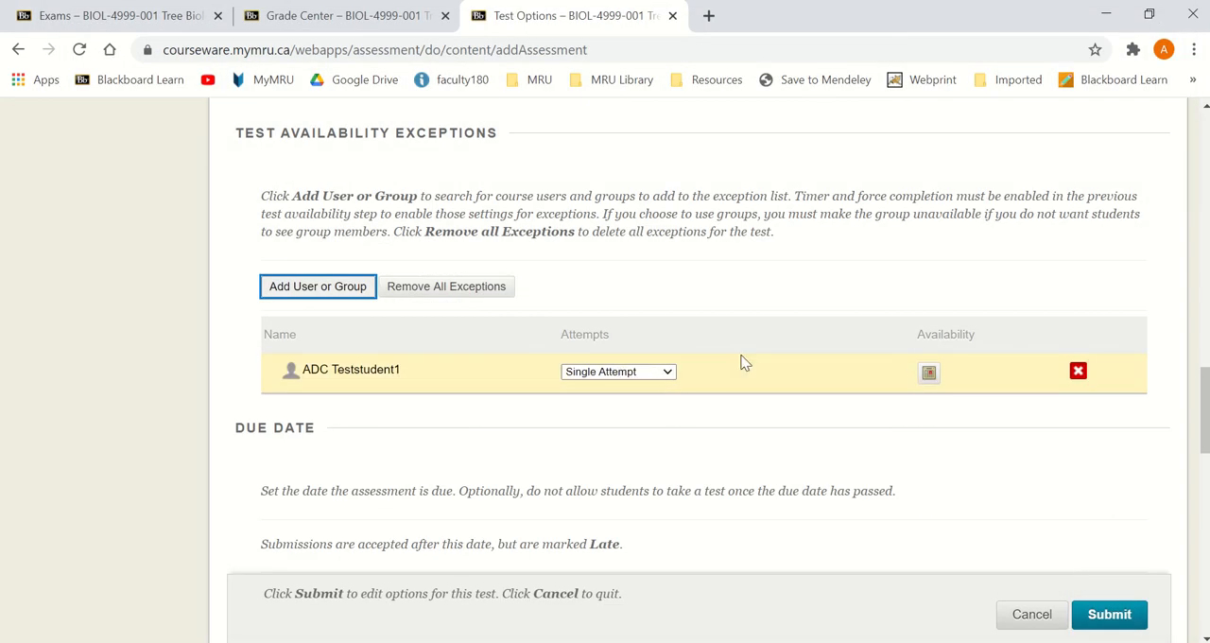
Step: Enable the test timer at 30 minutes with auto-submit on
scroll(715, 340, up, 7)
scroll(272, 354, down, 1)
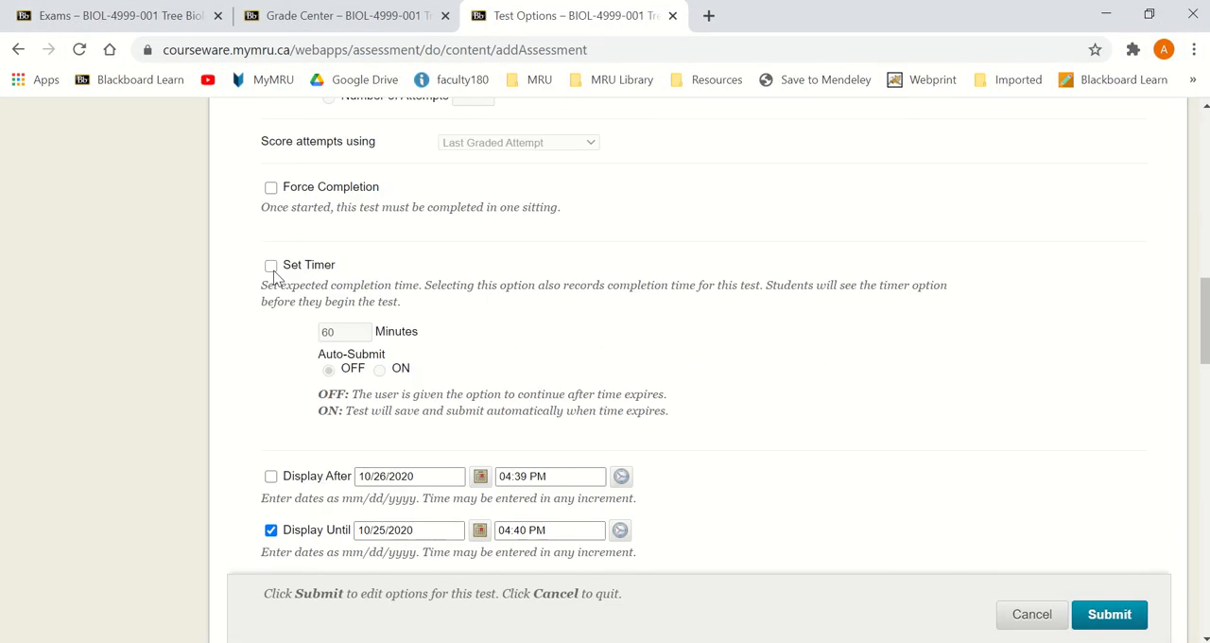
click(272, 267)
drag(341, 333, 283, 335)
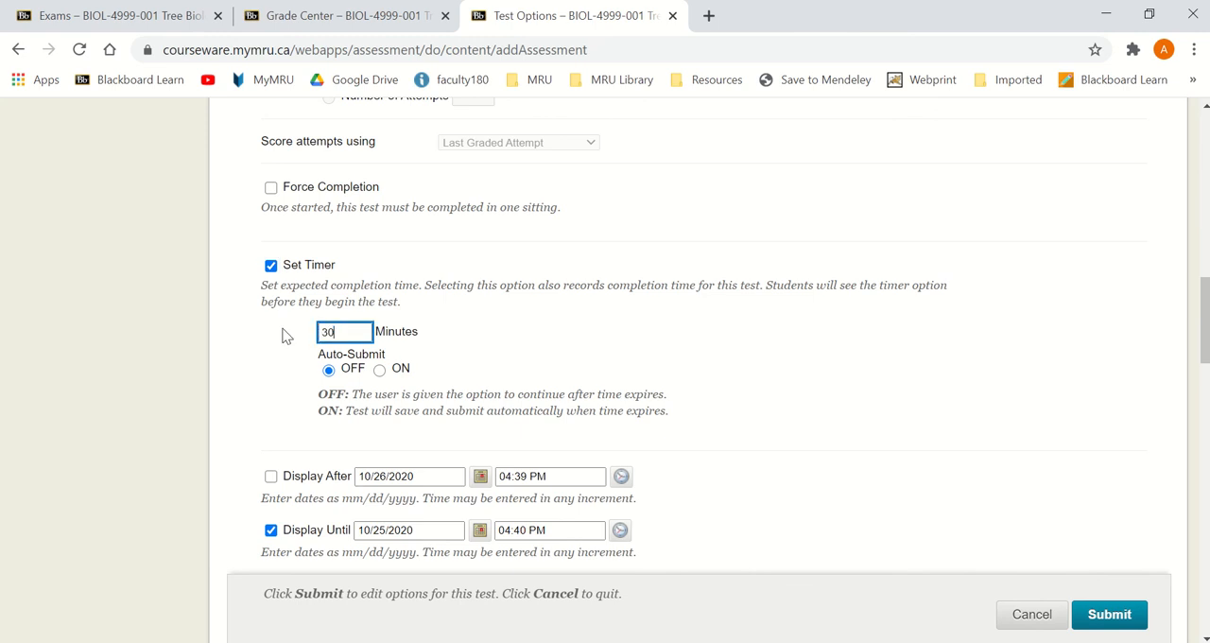
click(379, 369)
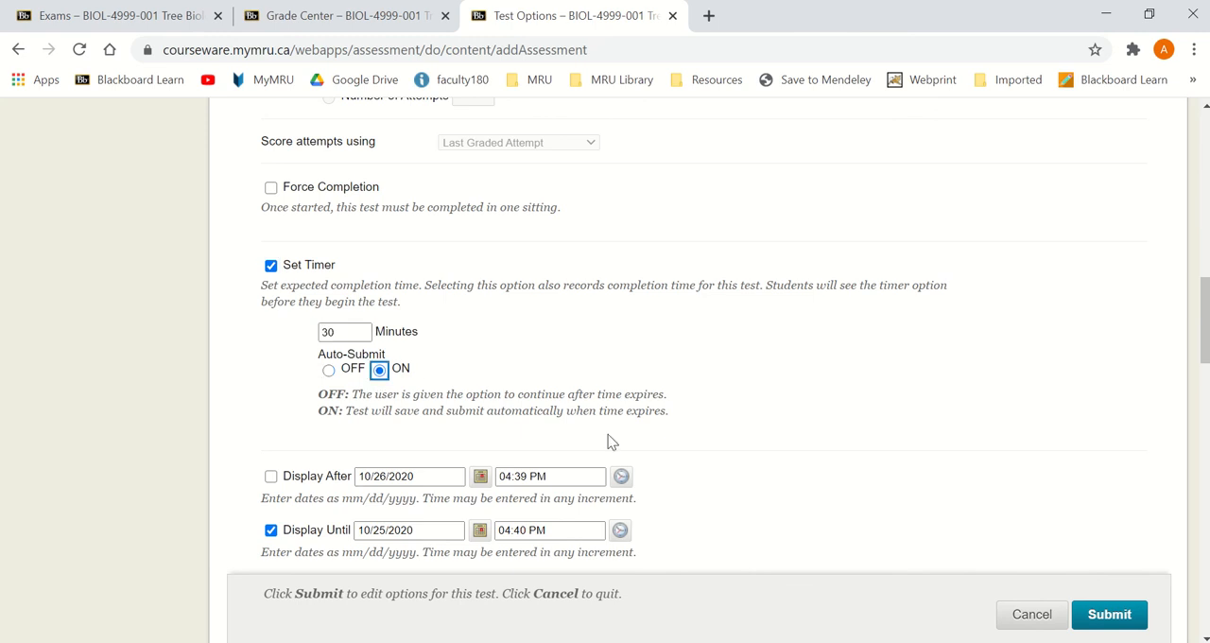
Step: Enable a 30-minute timer with auto-submit in the student's availability exception
scroll(729, 453, down, 5)
click(791, 468)
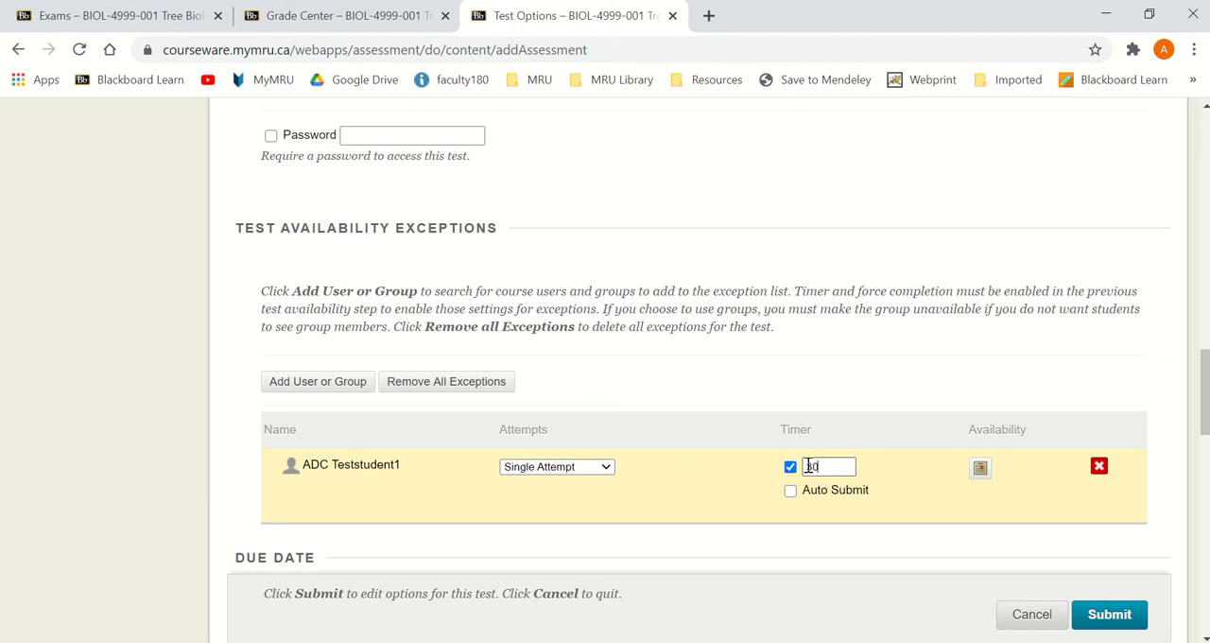
scroll(793, 492, up, 4)
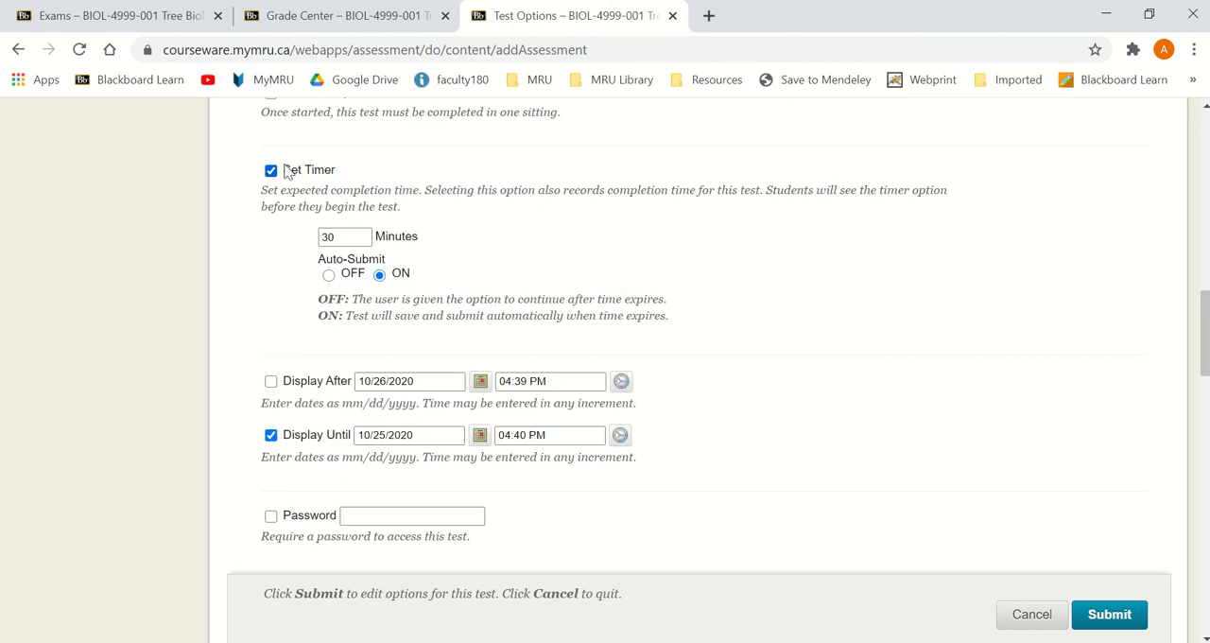
scroll(1005, 376, down, 4)
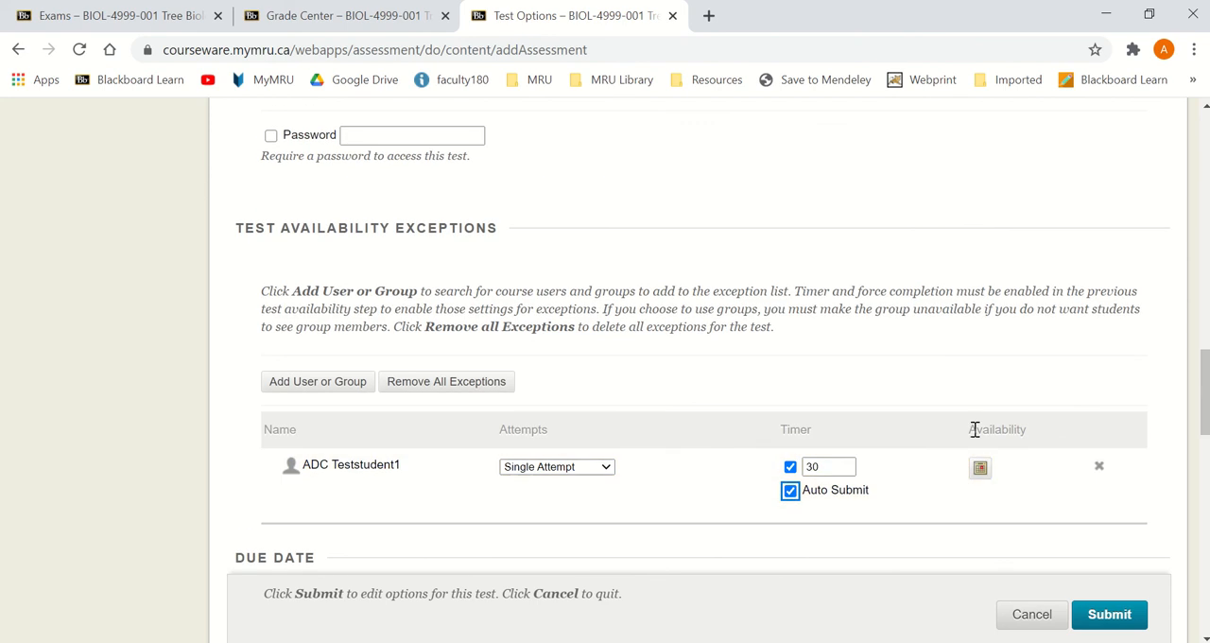
Step: Make the student's exception available until 10/26/2020 at 05:00 PM and submit the test options
click(980, 468)
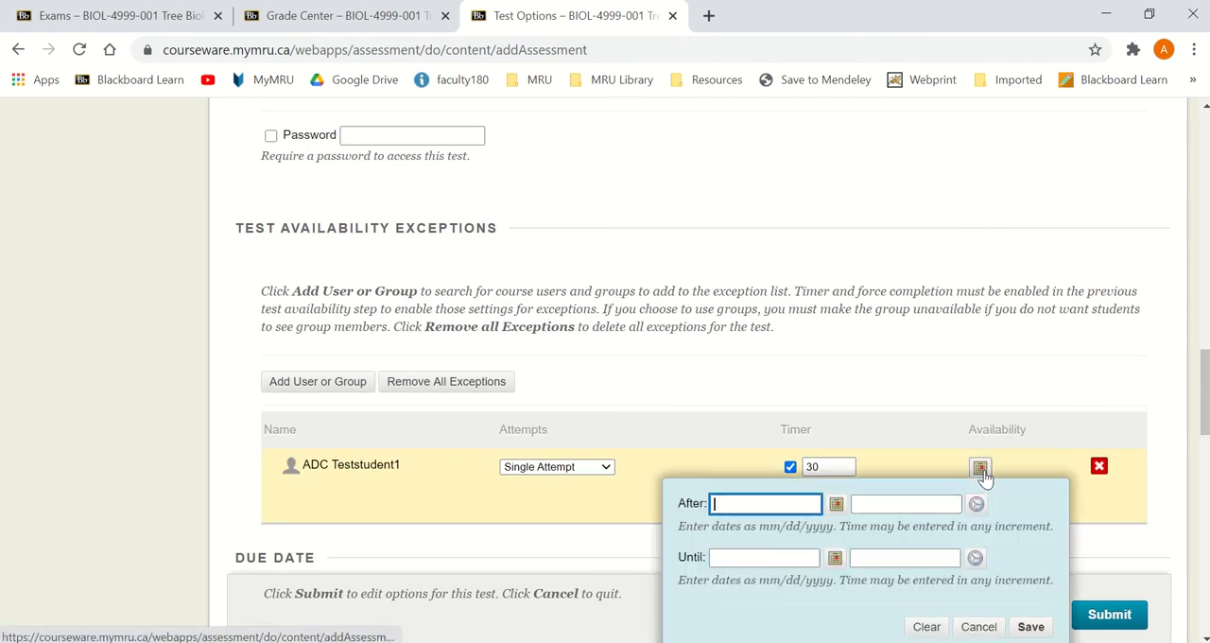
click(835, 559)
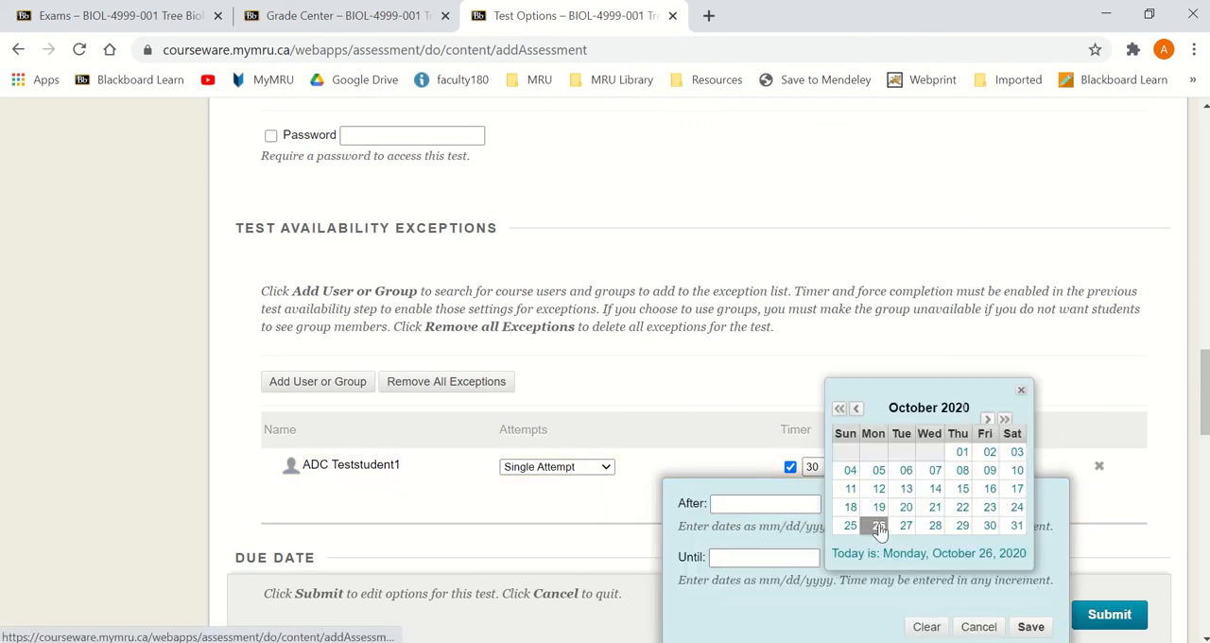
click(880, 526)
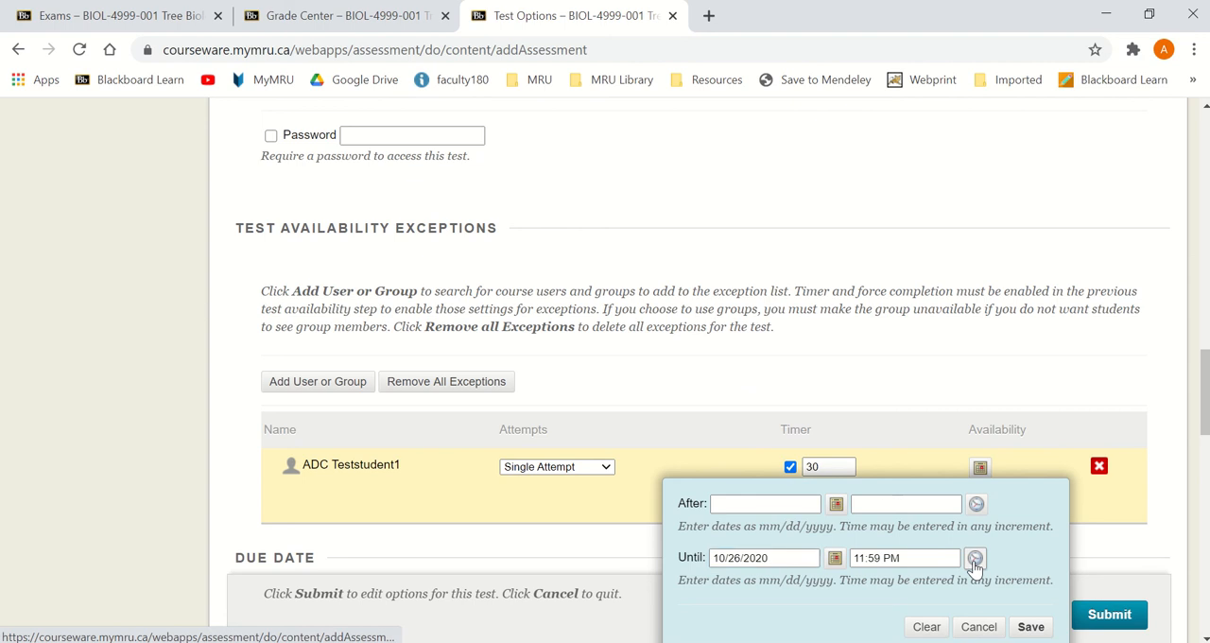
click(975, 560)
drag(1063, 408, 1064, 531)
click(1013, 535)
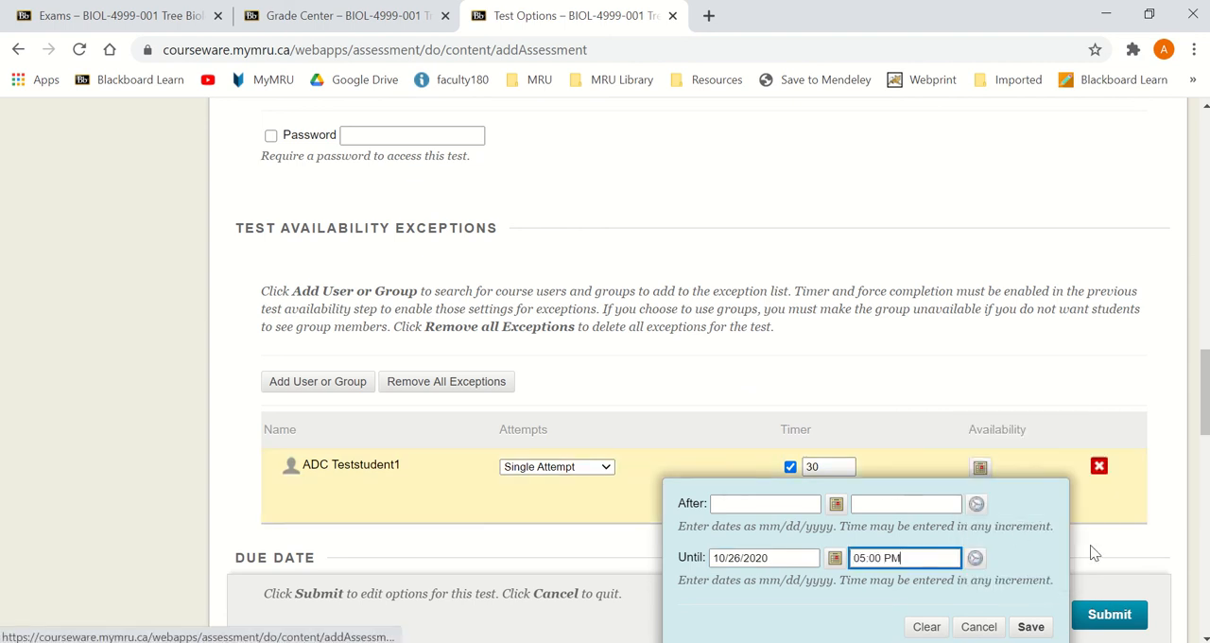
click(1032, 627)
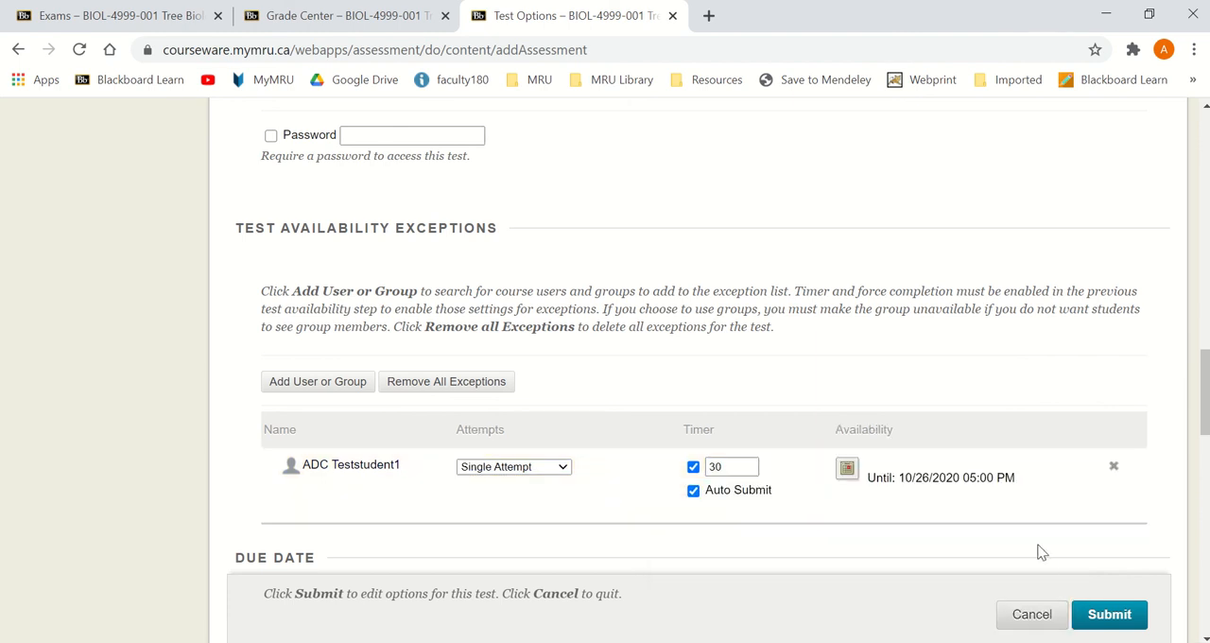
click(1096, 616)
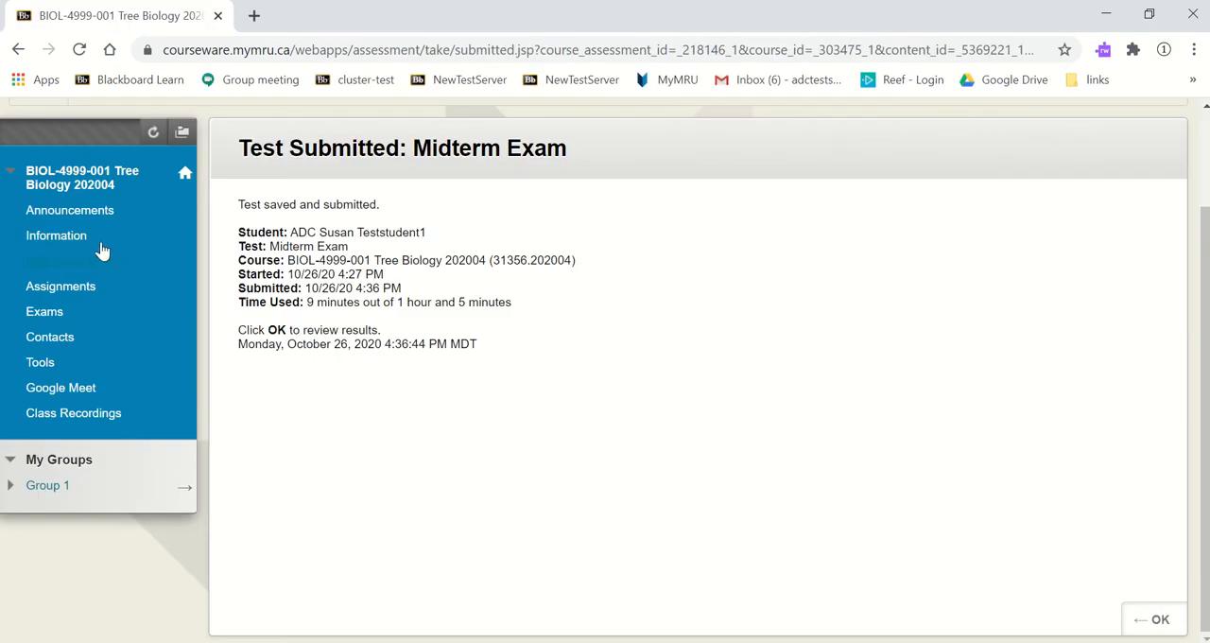
Step: In the student's browser session, open Midterm AA from the Exams area and begin the test
click(57, 318)
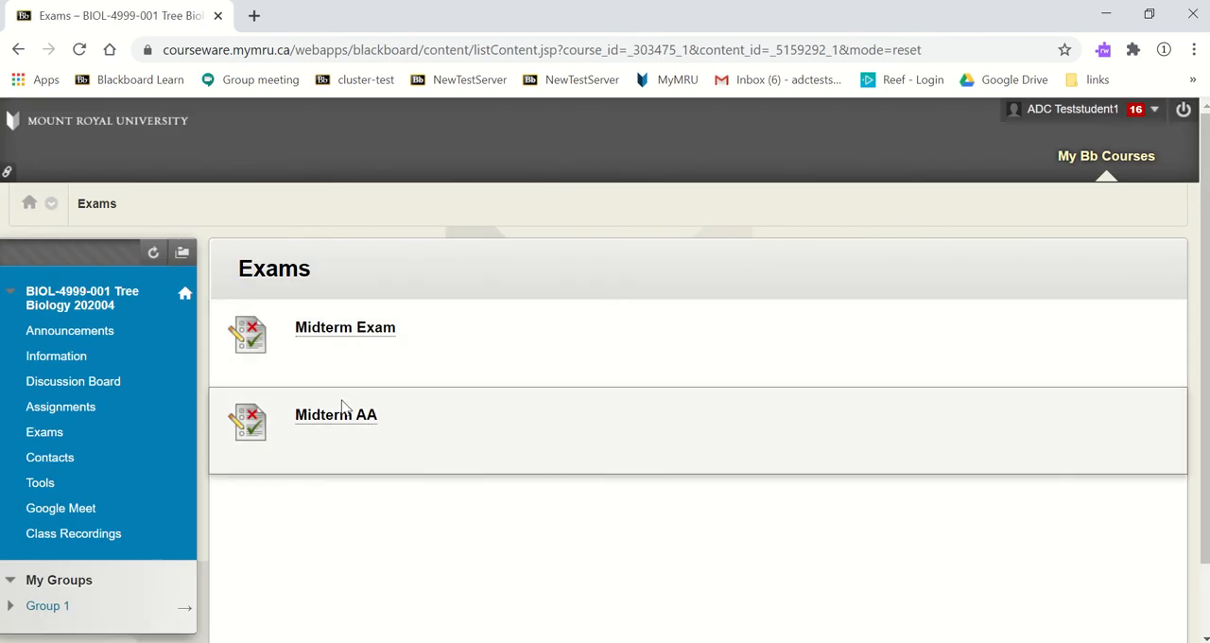
click(336, 422)
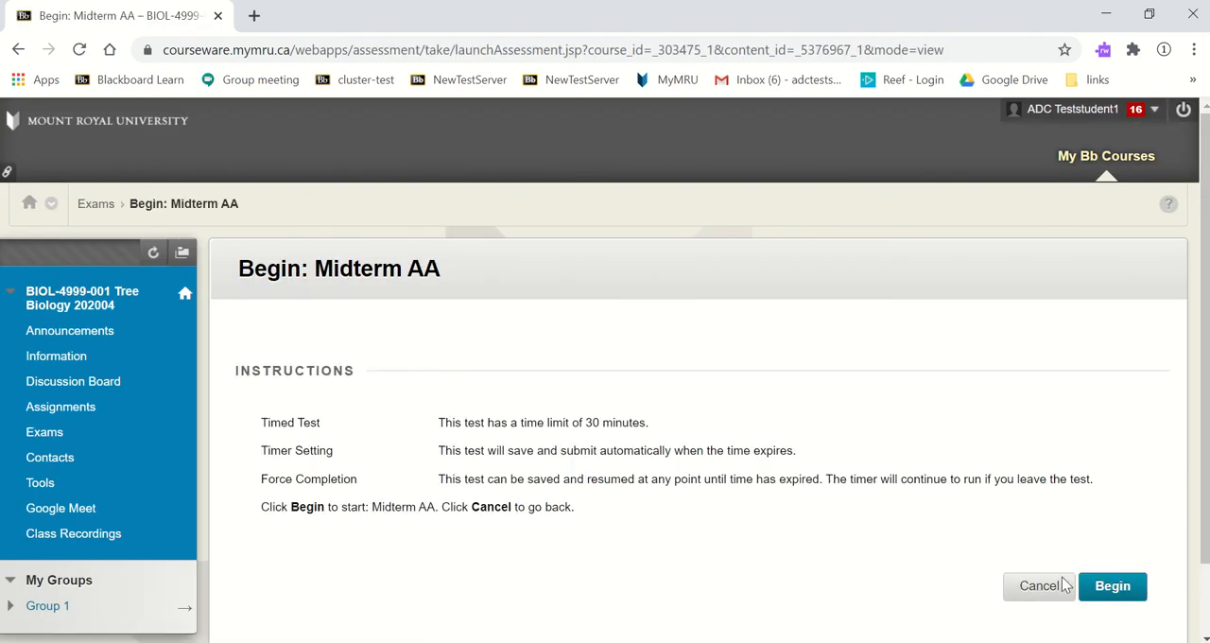
click(1096, 591)
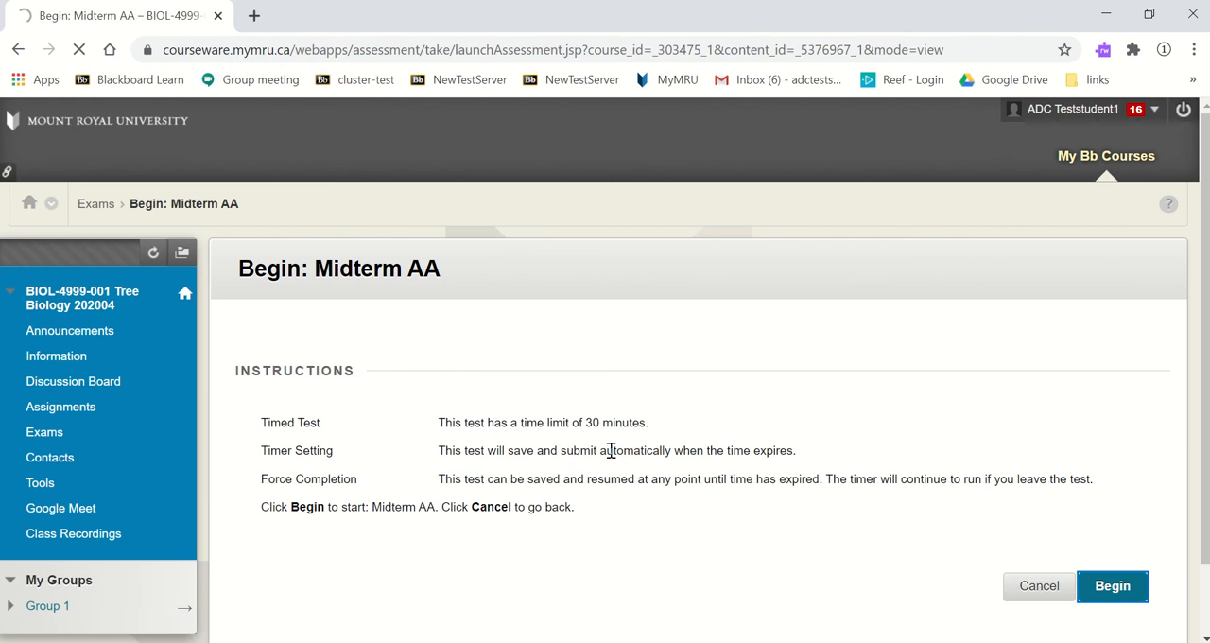
Step: Answer question 1 with 2 kg and question 2 with True, then submit the Midterm AA attempt
scroll(589, 448, down, 4)
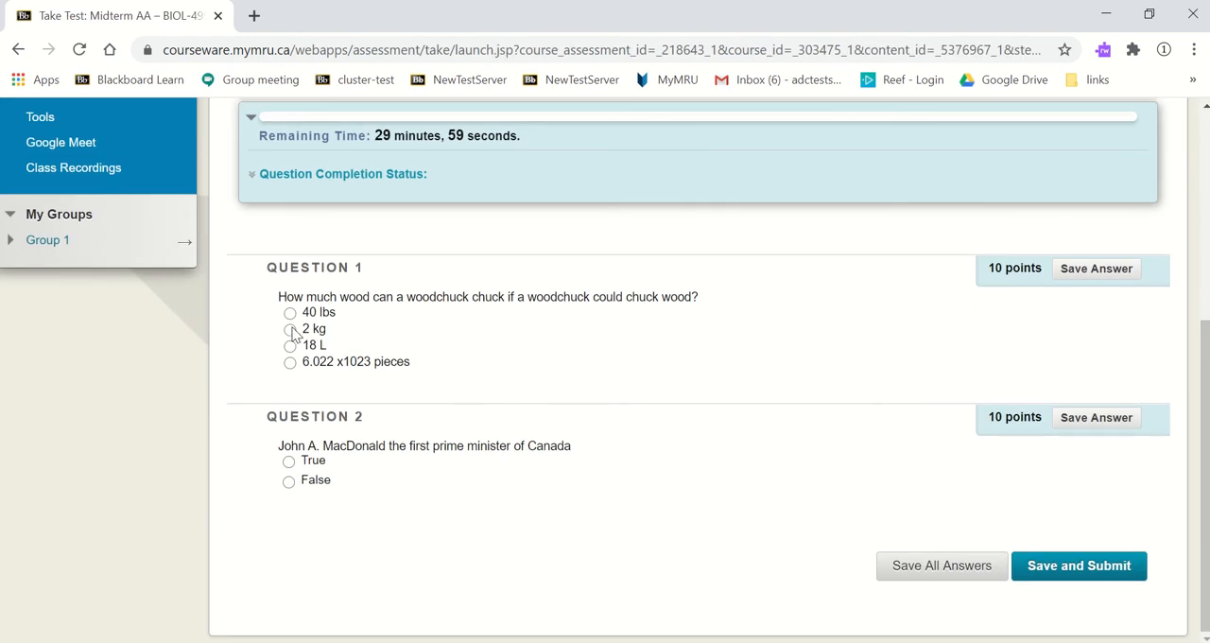
click(290, 329)
click(289, 463)
click(1081, 567)
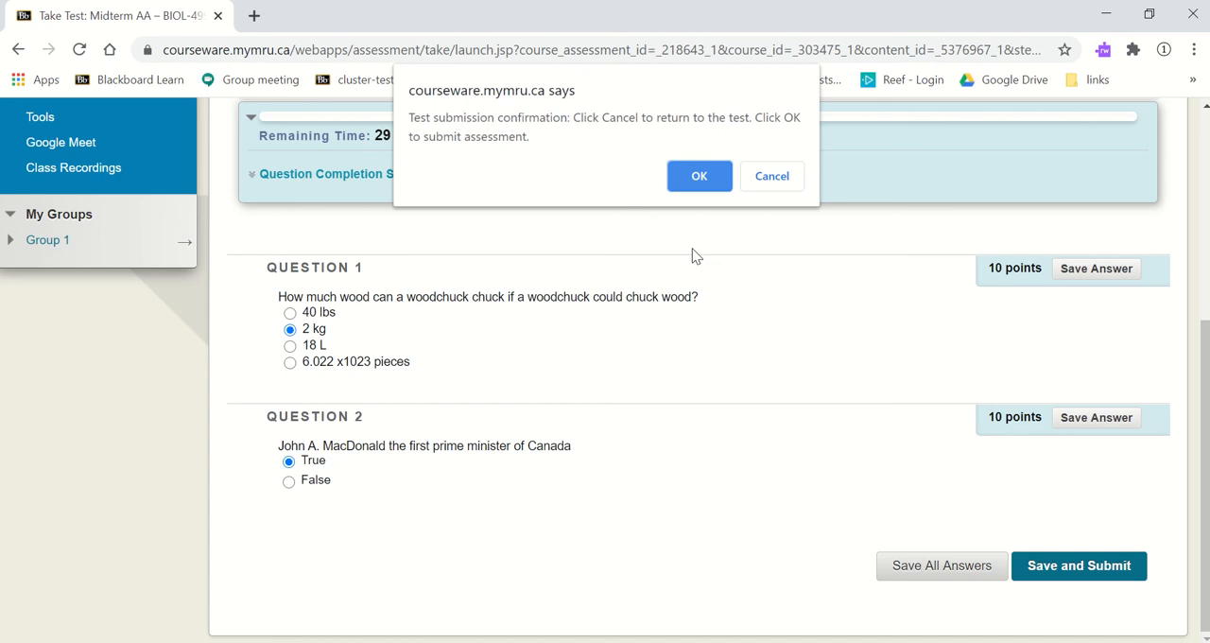
click(700, 178)
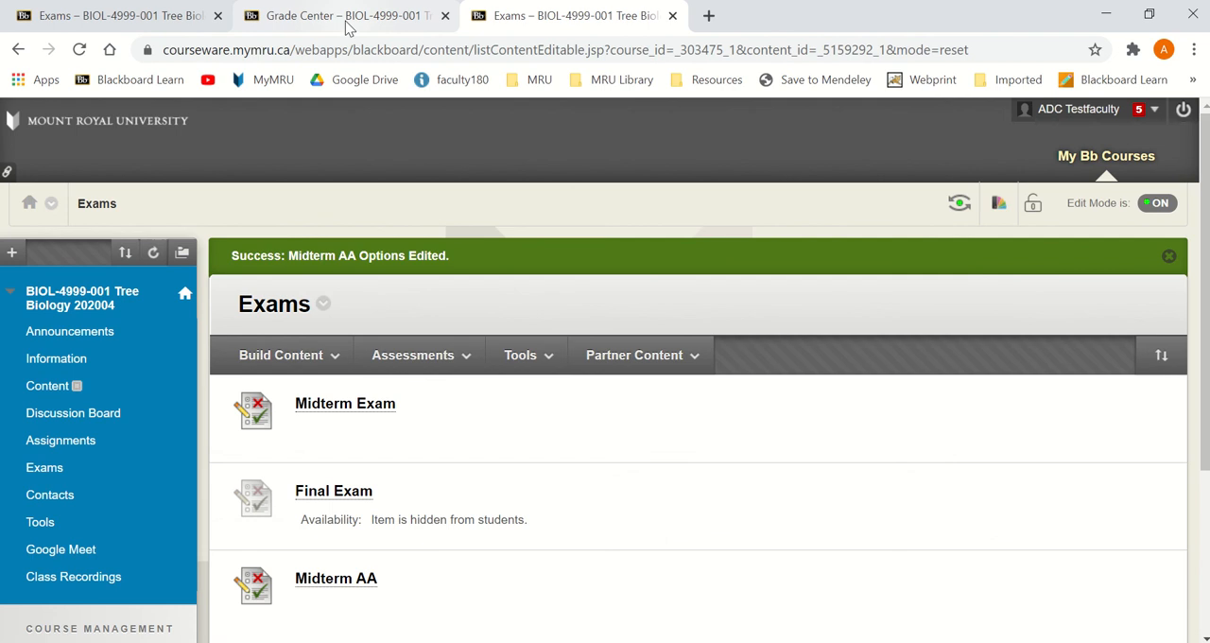
Step: Return to the instructor's Full Grade Center and reload it to check the student's Midterm AA score
click(347, 28)
click(79, 50)
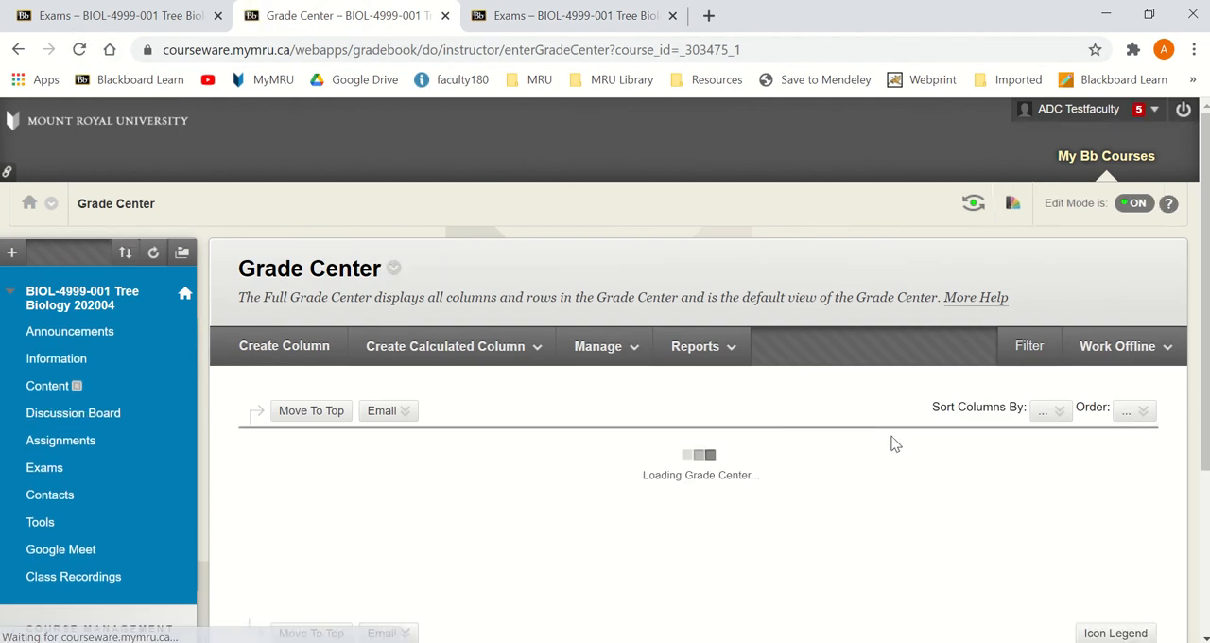
scroll(896, 443, down, 4)
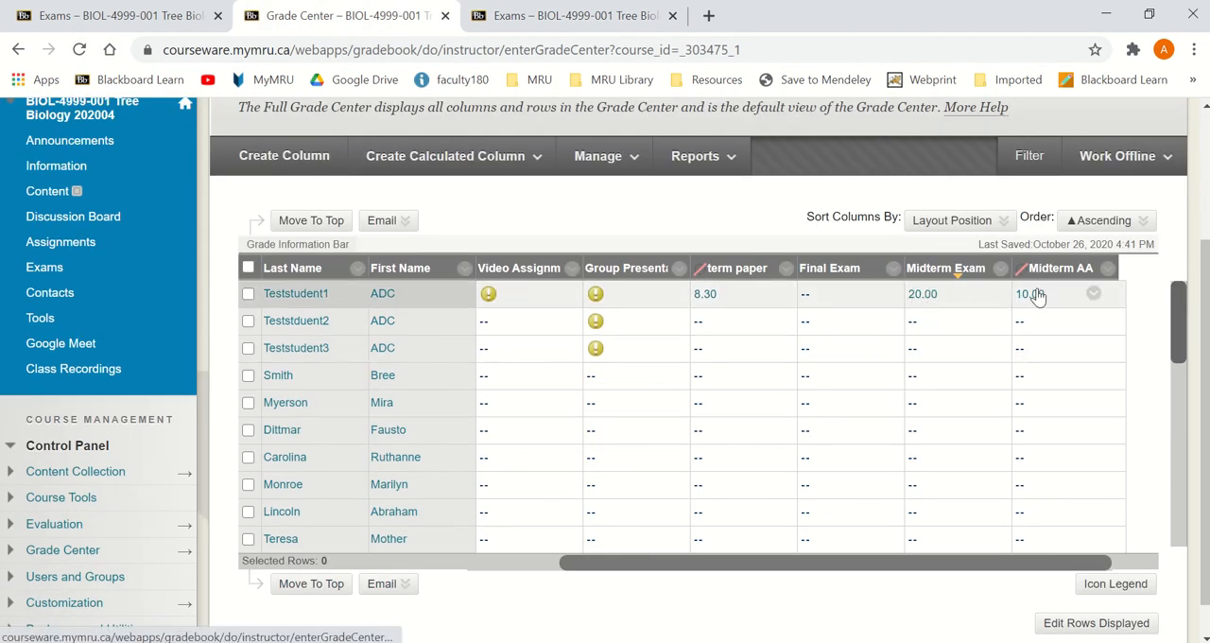
Step: Override the student's Midterm Exam grade with 30 in the Full Grade Center
click(924, 300)
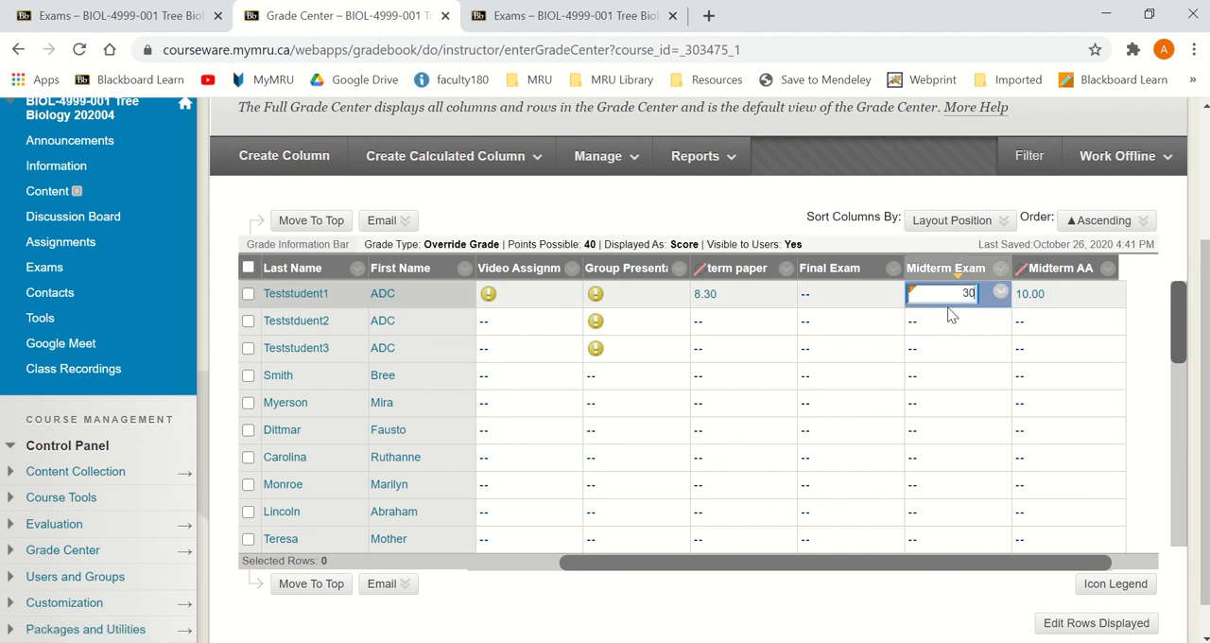
key(Return)
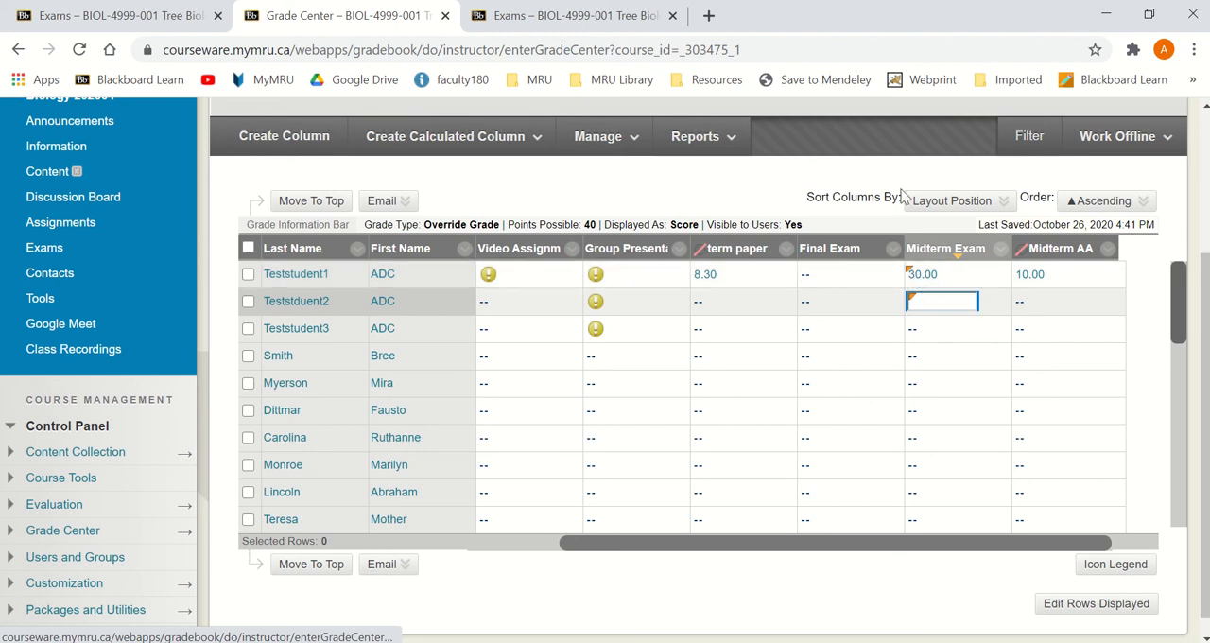
click(765, 185)
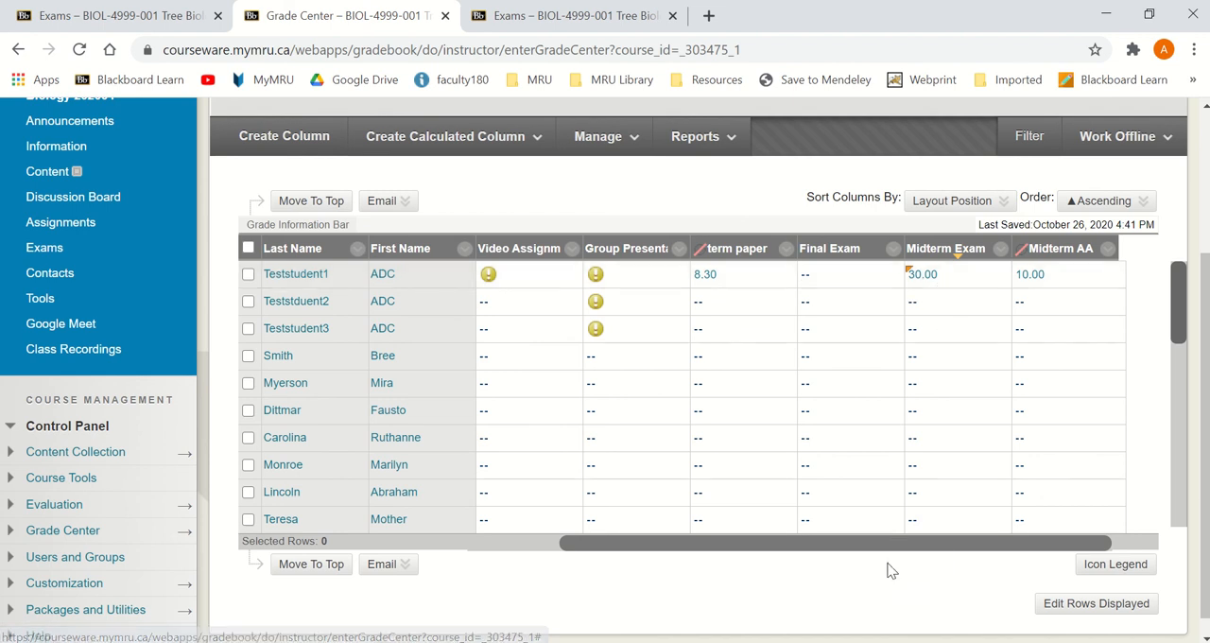
scroll(789, 213, up, 1)
scroll(790, 213, up, 1)
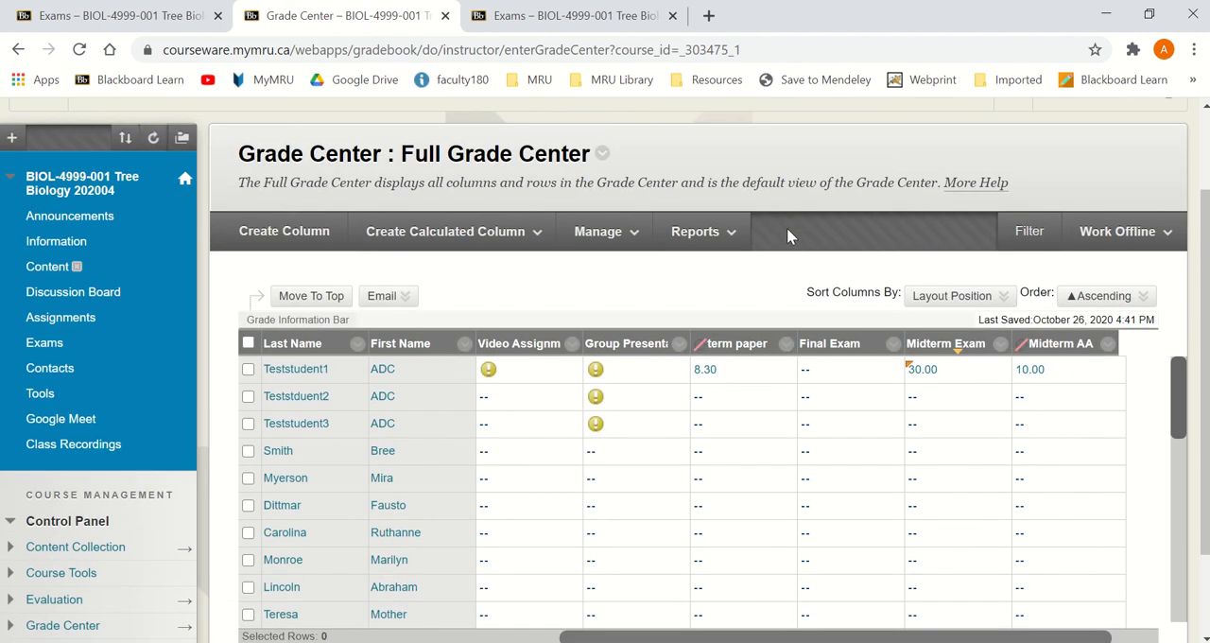